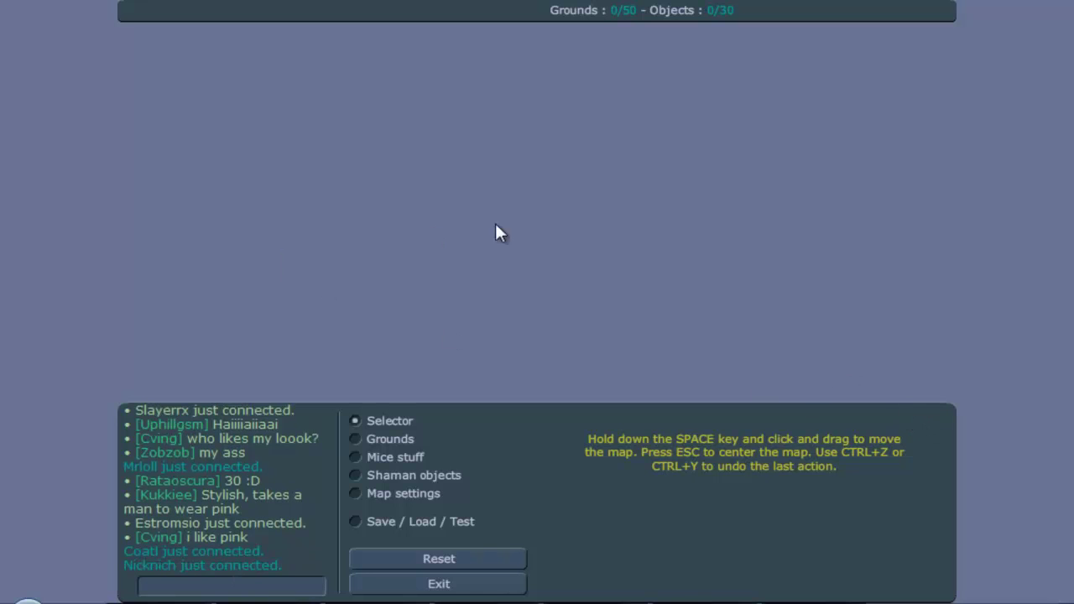
Step: Review the defilante syntax in the notes document and in the forum's "Quick tutorial on new stuff" thread
{"action": "key", "text": "alt+Tab"}
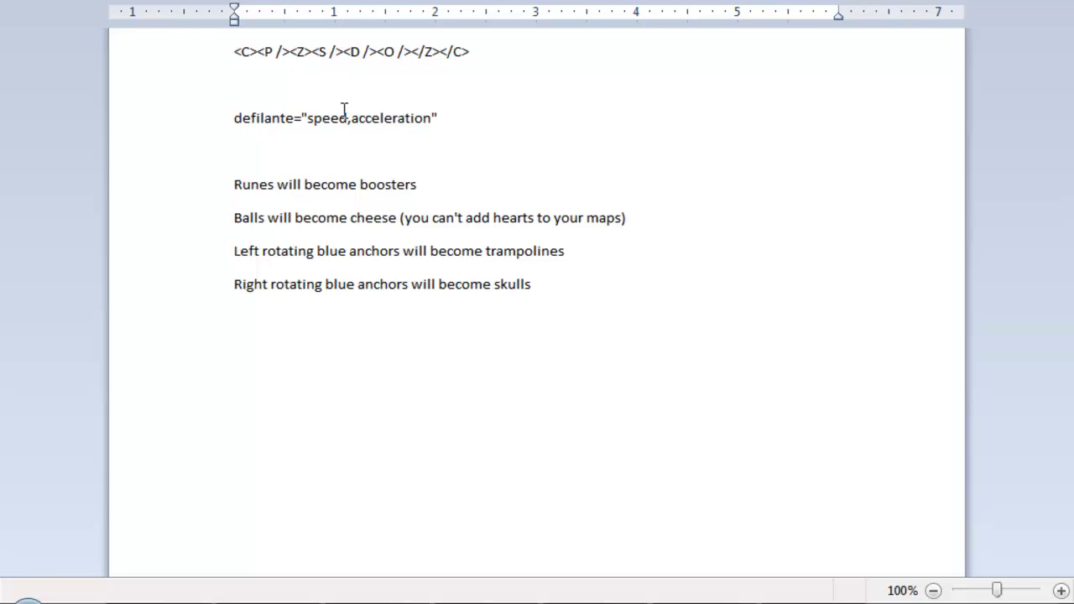
{"action": "key", "text": "alt+Tab"}
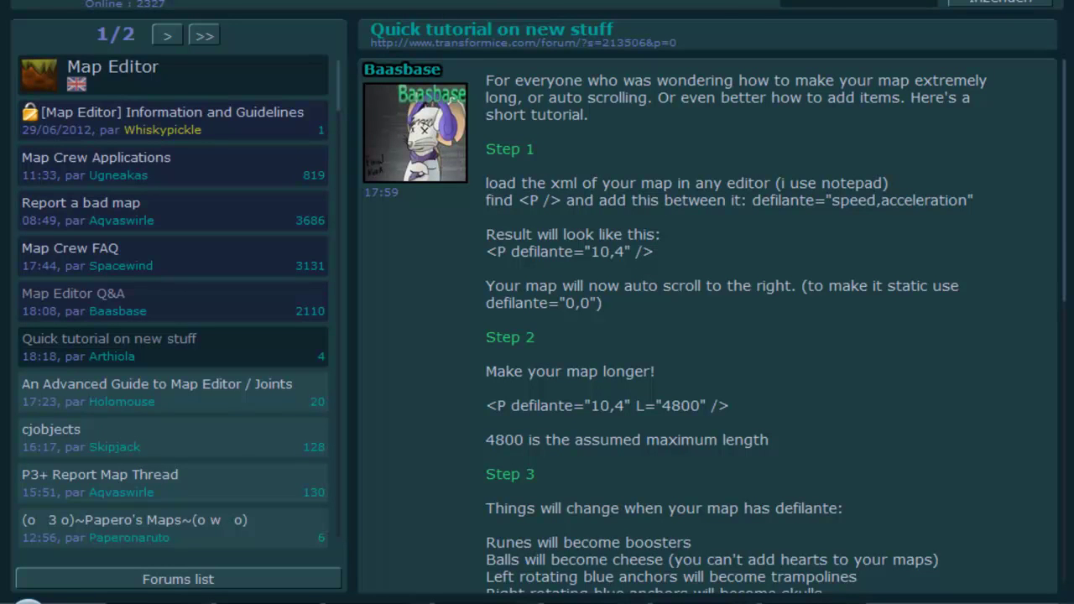
{"action": "key", "text": "alt+Tab"}
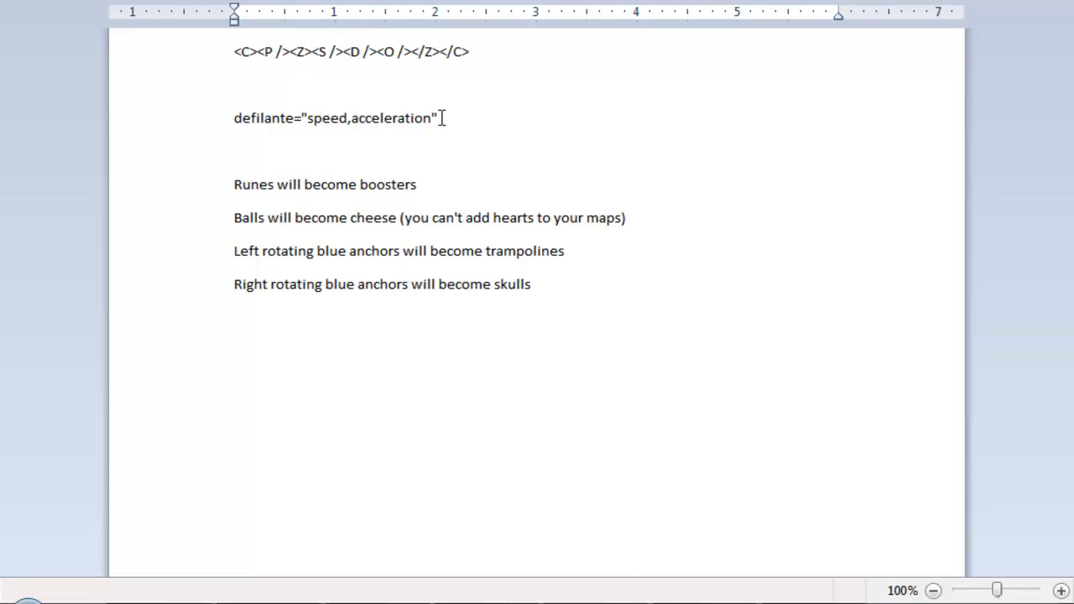
Step: Copy the defilante="speed,acceleration" attribute from the notes into the <P /> tag of the map code
{"action": "left_click_drag", "start_coordinate": [442, 117], "coordinate": [282, 132]}
{"action": "key", "text": "ctrl+c"}
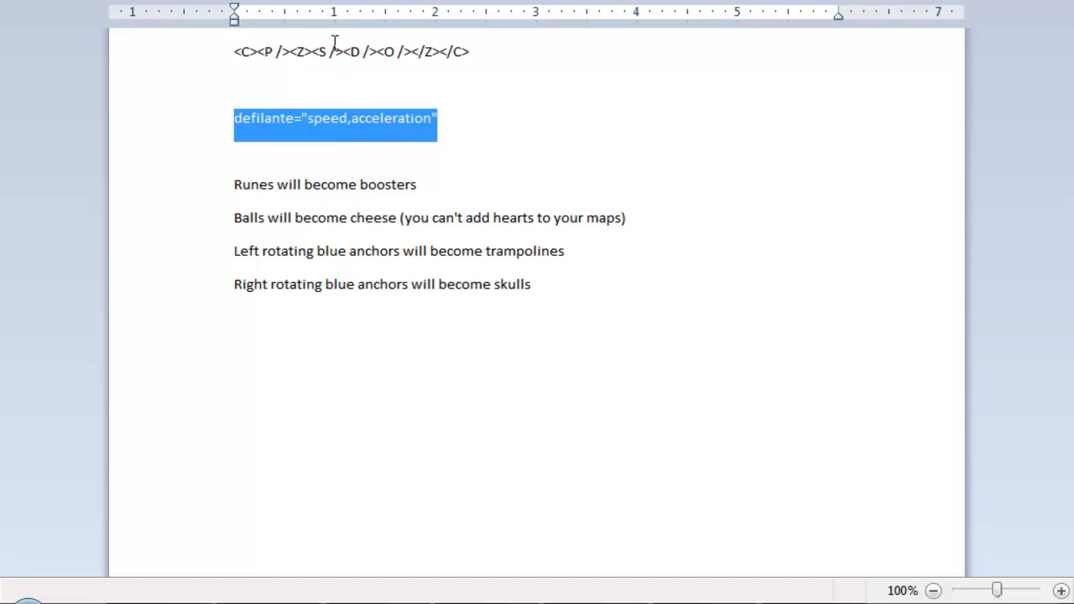
{"action": "left_click", "coordinate": [278, 53]}
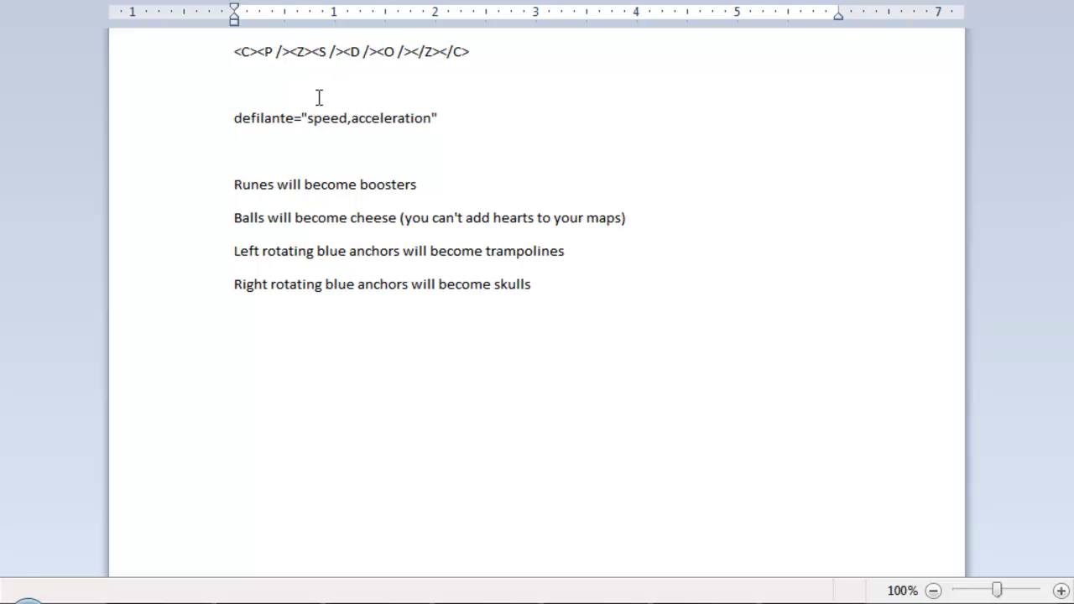
{"action": "key", "text": "ctrl+v"}
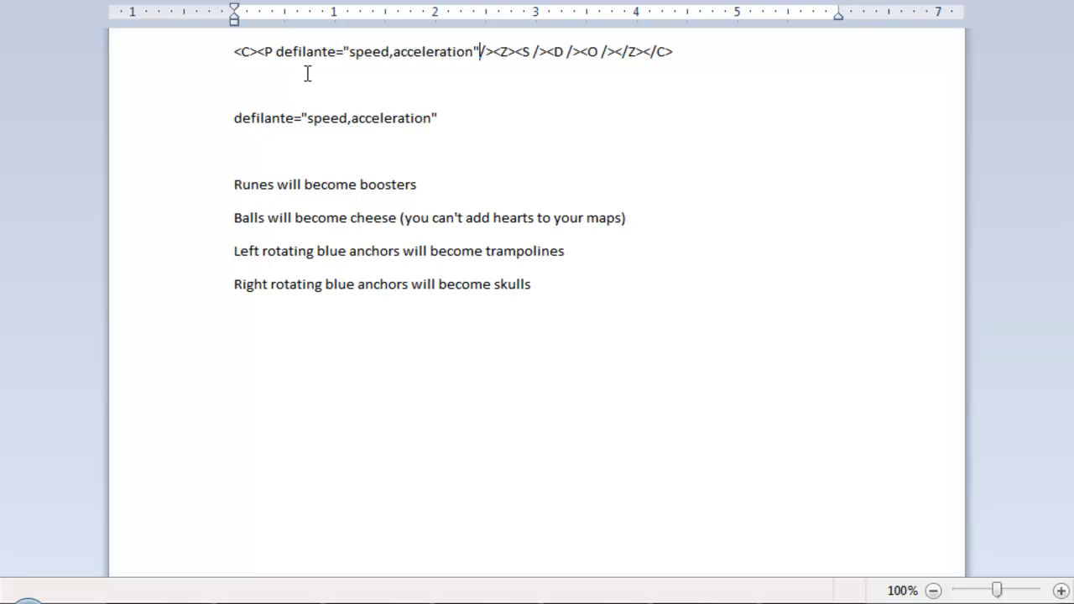
Step: Set both the speed and the acceleration of the defilante attribute in the map code to 0
{"action": "double_click", "coordinate": [370, 53]}
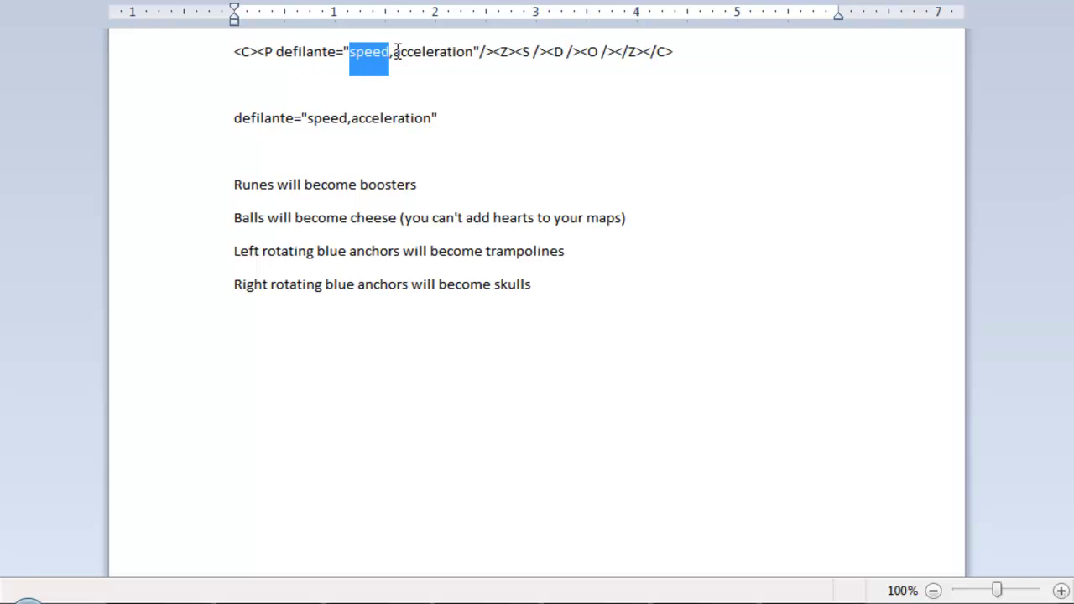
{"action": "type", "text": "0"}
{"action": "double_click", "coordinate": [438, 52]}
{"action": "type", "text": "0"}
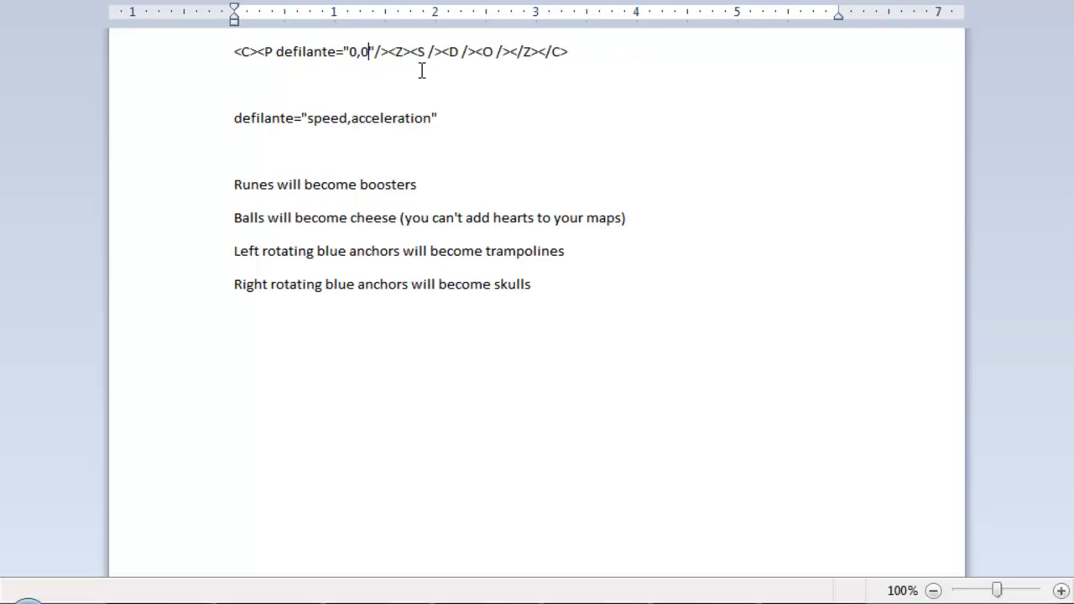
Step: Copy the complete map code with defilante="0,0" from the document and load it into the Transformice map editor
{"action": "left_click_drag", "start_coordinate": [590, 51], "coordinate": [232, 37]}
{"action": "key", "text": "ctrl+c"}
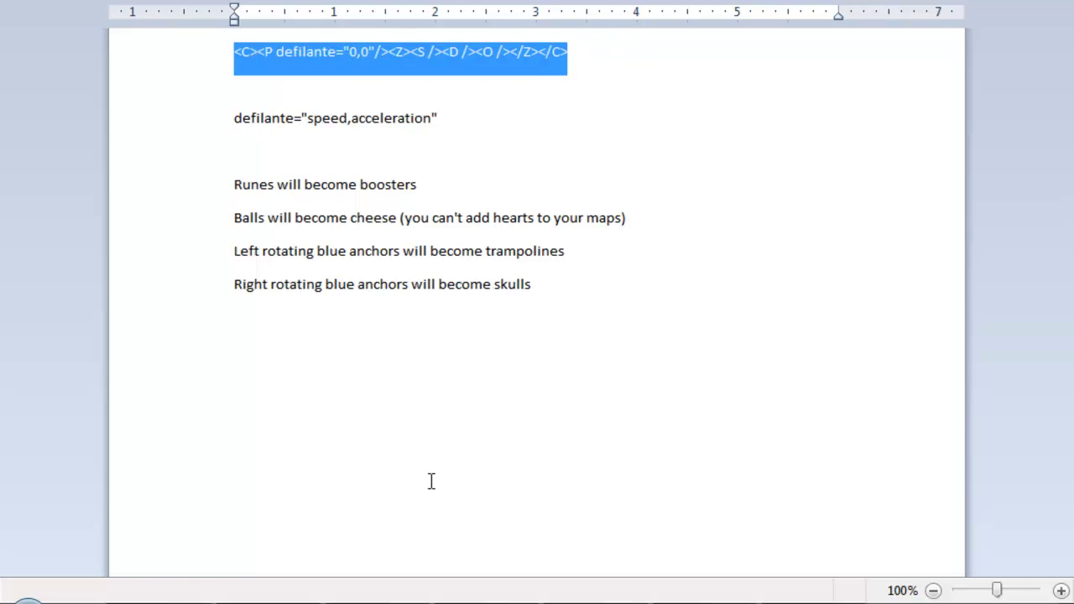
{"action": "key", "text": "alt+Tab"}
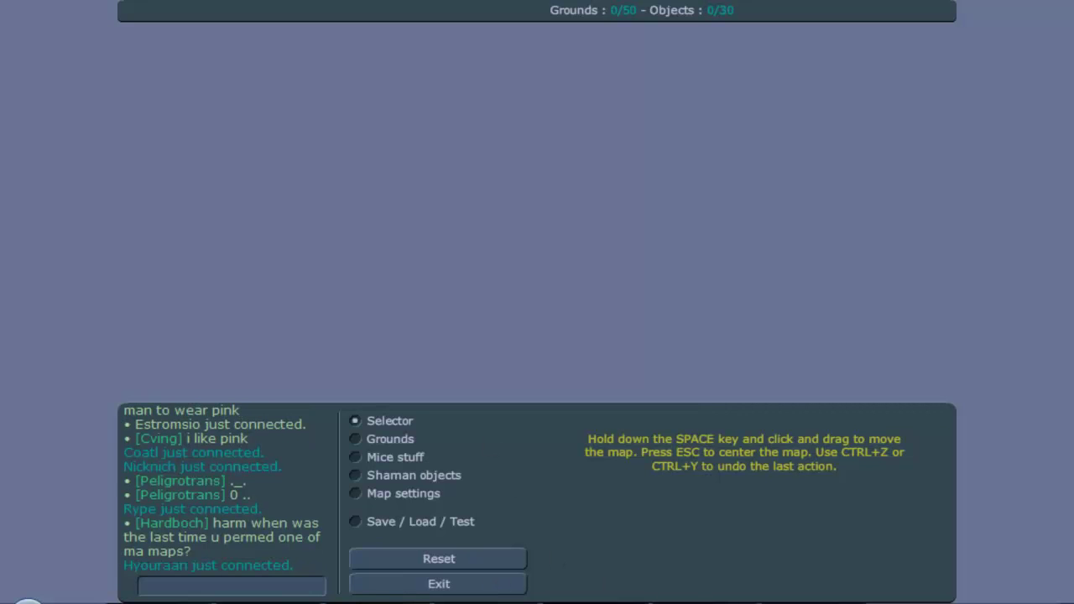
{"action": "key", "text": "alt+Tab"}
{"action": "left_click", "coordinate": [266, 51]}
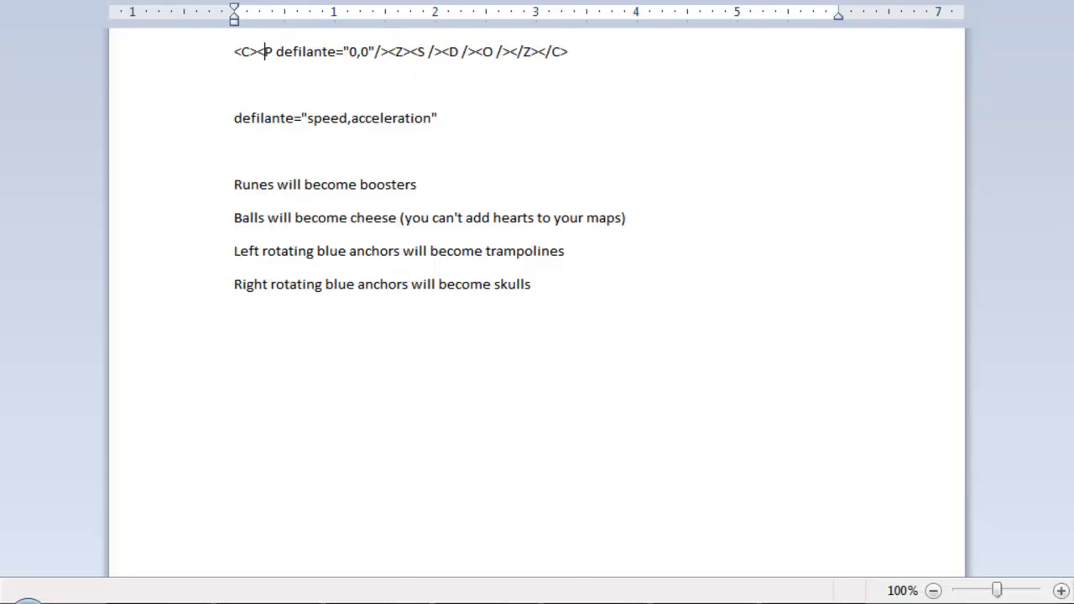
{"action": "key", "text": "alt+Tab"}
{"action": "left_click", "coordinate": [422, 524]}
{"action": "left_click", "coordinate": [609, 556]}
{"action": "key", "text": "ctrl+v"}
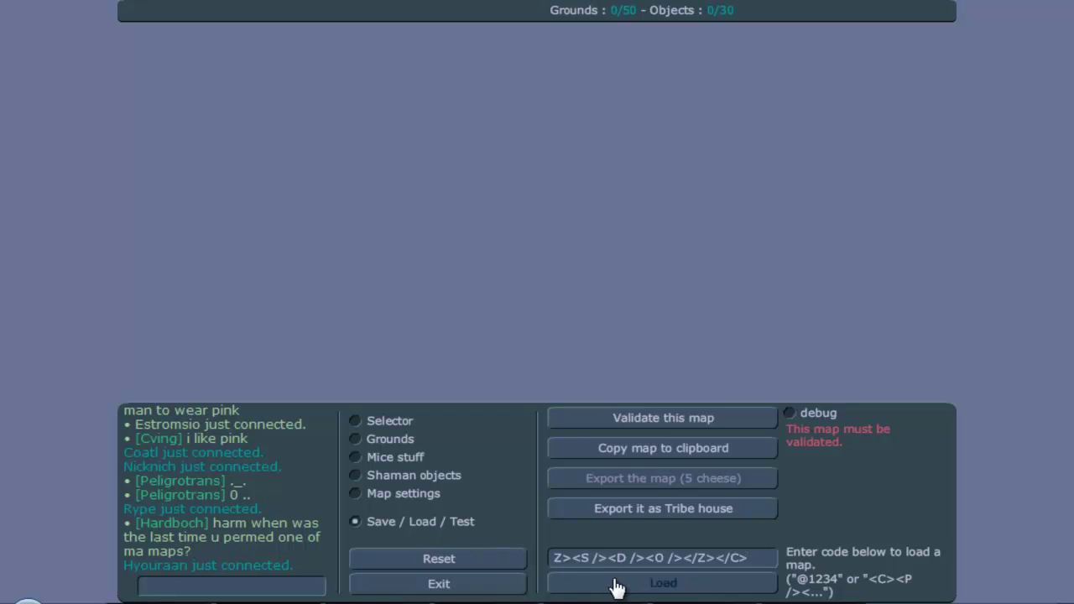
{"action": "left_click", "coordinate": [611, 583]}
Step: Draw a long wood ground across the lower part of the map
{"action": "left_click", "coordinate": [448, 524]}
{"action": "left_click", "coordinate": [380, 439]}
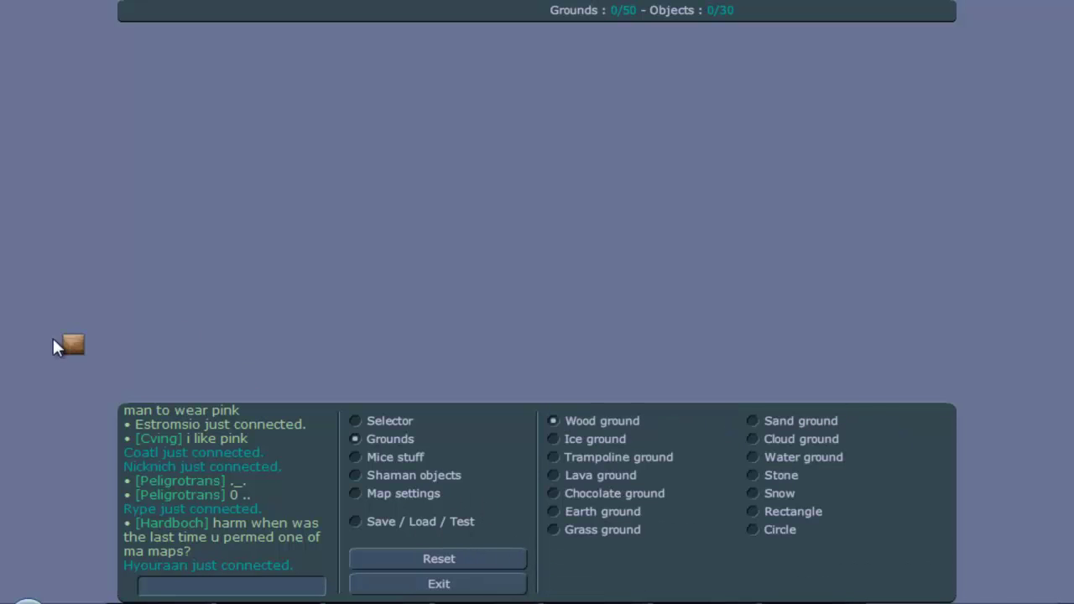
{"action": "left_click_drag", "start_coordinate": [263, 401], "coordinate": [999, 427]}
Step: Place the mice spawn on top of the wood ground near its left end
{"action": "left_click", "coordinate": [386, 457]}
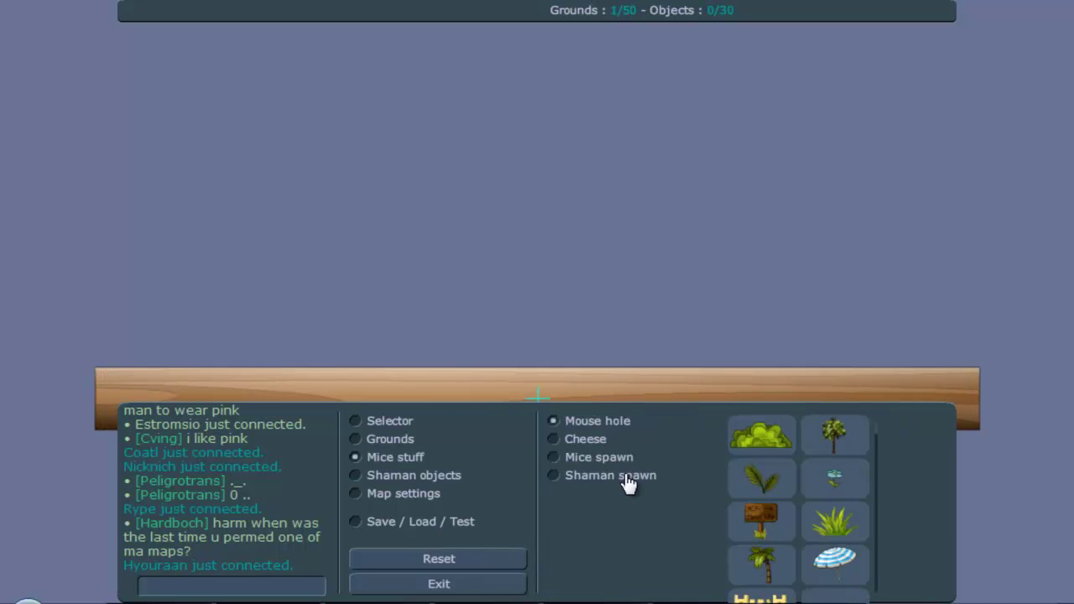
{"action": "left_click", "coordinate": [600, 458]}
{"action": "left_click", "coordinate": [362, 340]}
{"action": "left_click", "coordinate": [269, 340]}
Step: Test-play the map by running and jumping the mouse around the wood ground's left end, and return to the editor
{"action": "left_click", "coordinate": [420, 521]}
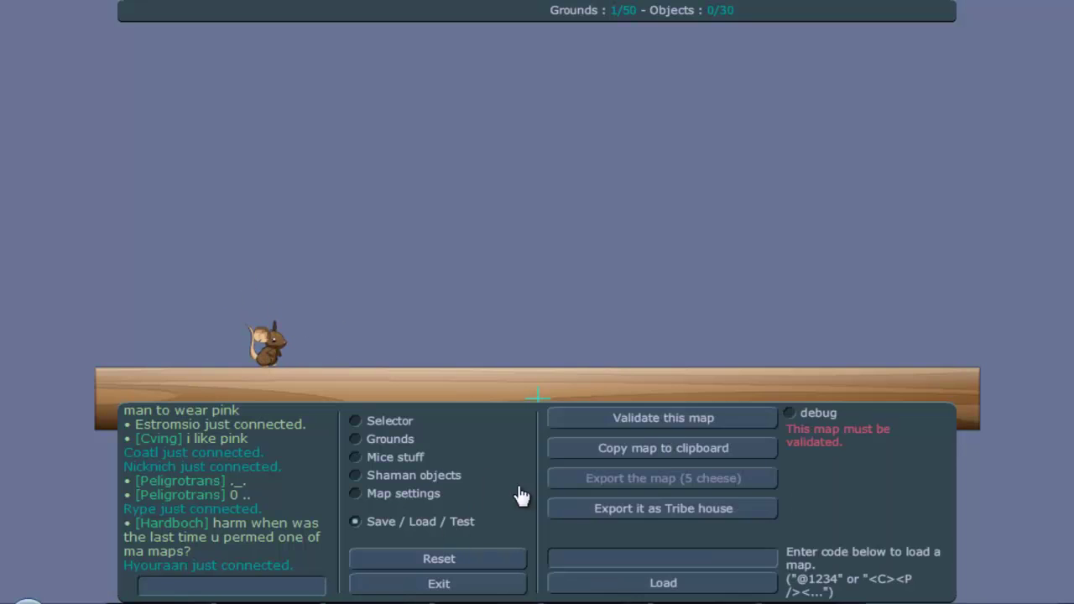
{"action": "left_click", "coordinate": [666, 417]}
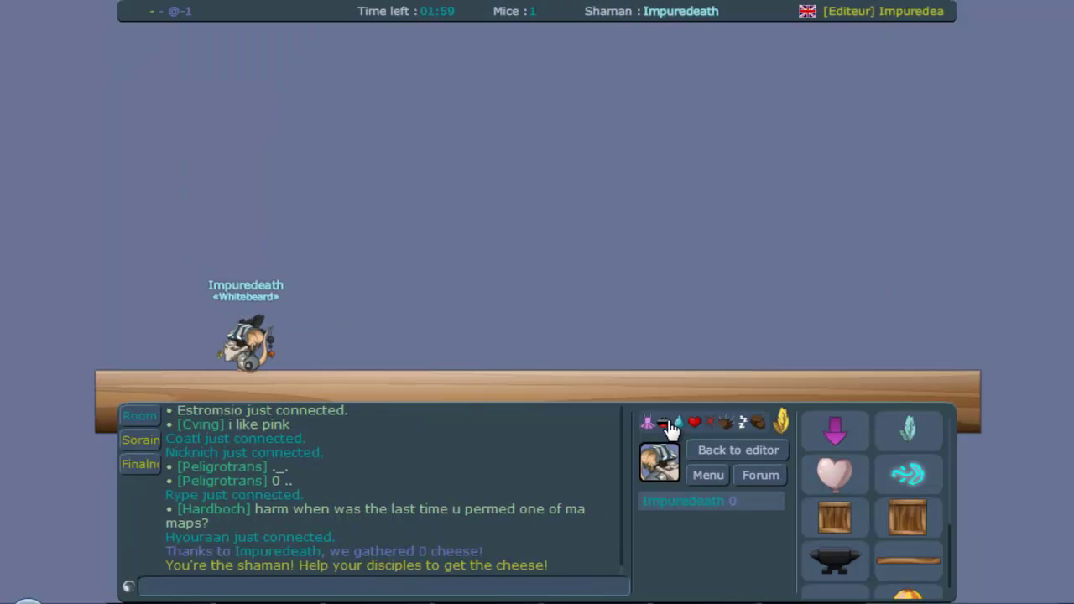
{"action": "key", "text": "Up"}
{"action": "key", "text": "Left"}
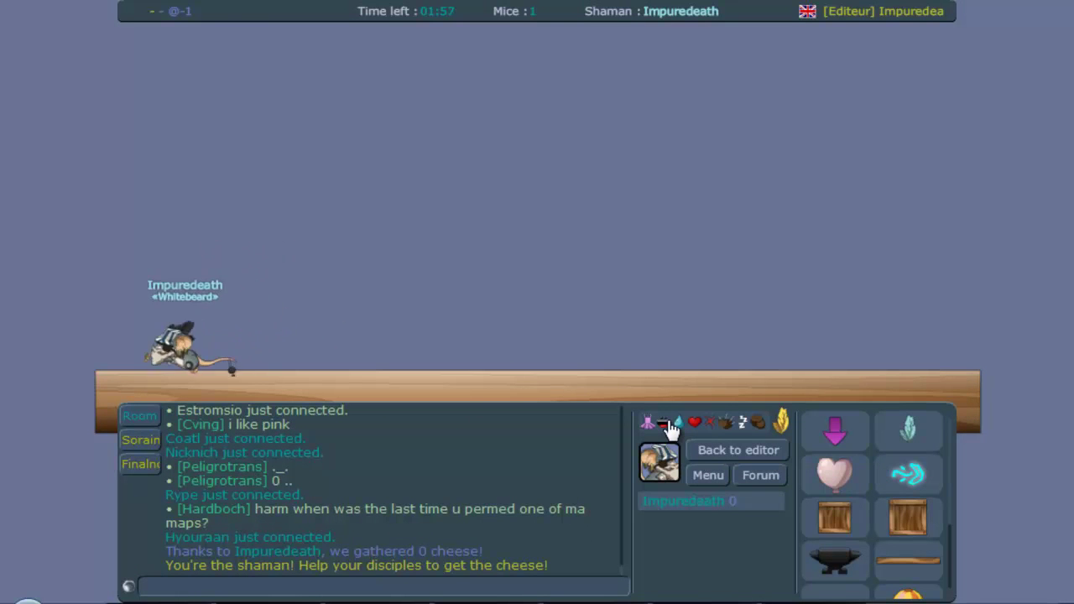
{"action": "key", "text": "Left"}
{"action": "key", "text": "Up"}
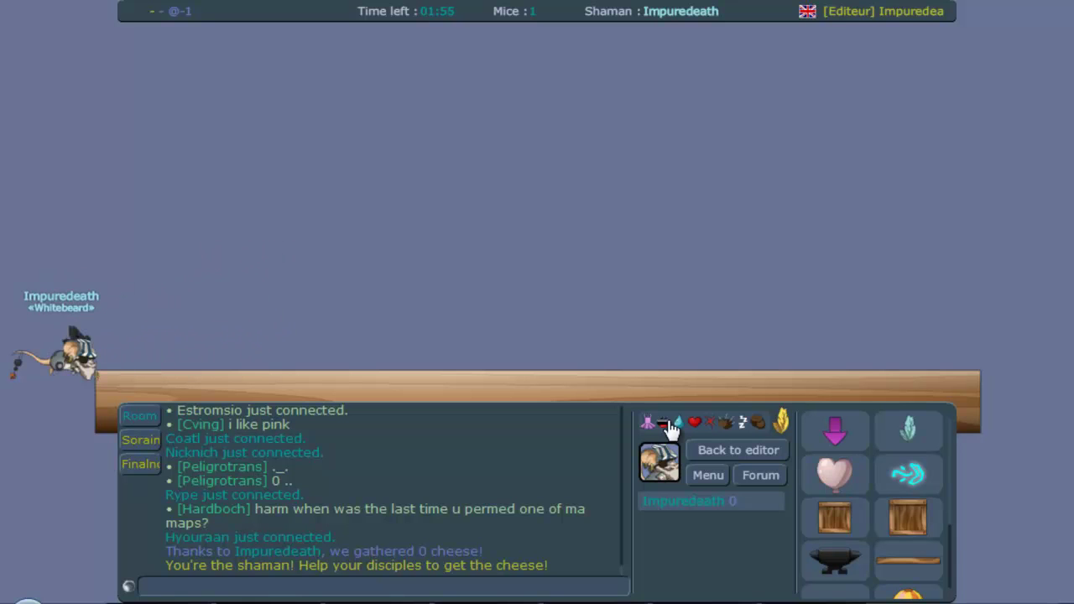
{"action": "key", "text": "Right"}
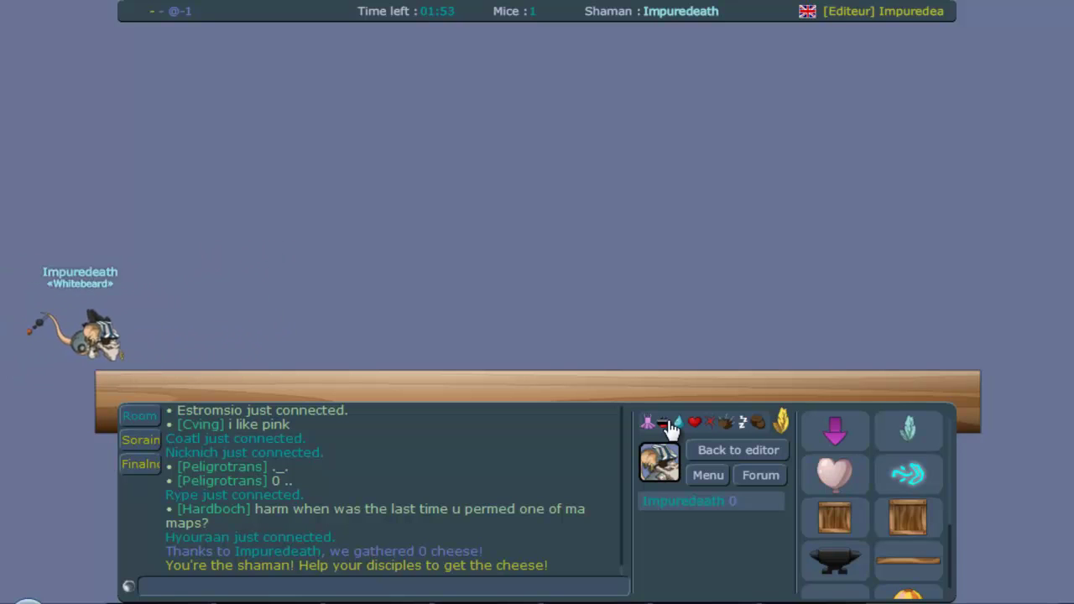
{"action": "key", "text": "Up"}
{"action": "key", "text": "Right"}
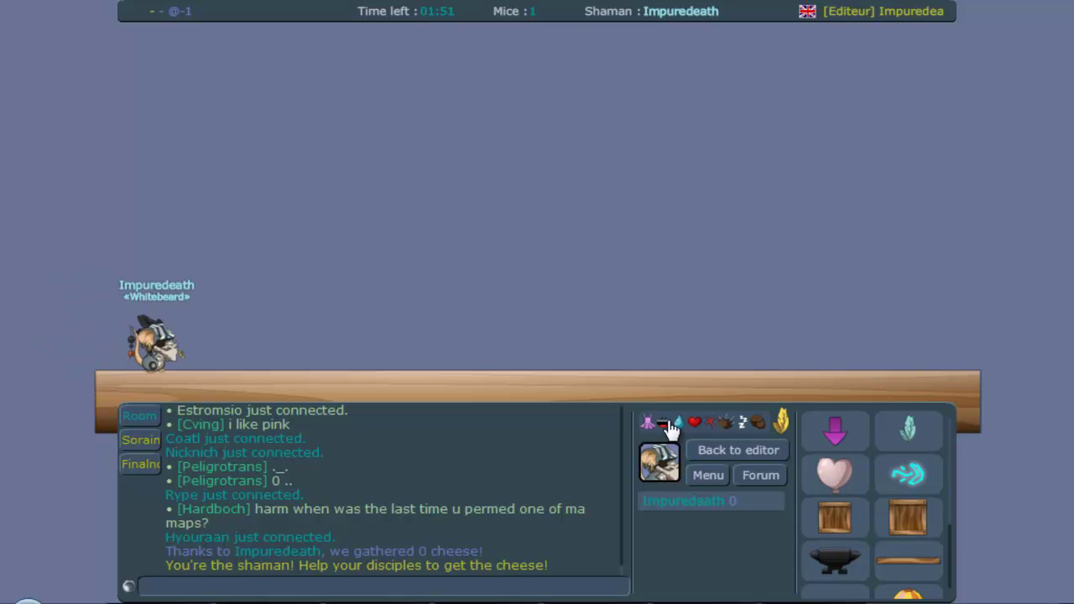
{"action": "key", "text": "Left"}
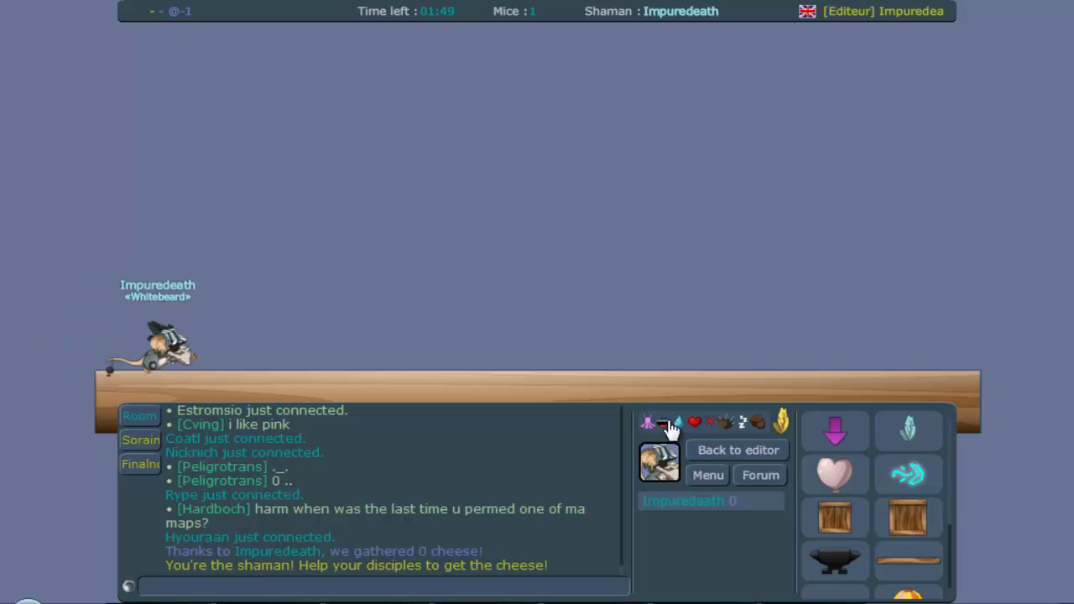
{"action": "key", "text": "Right"}
{"action": "key", "text": "Up"}
{"action": "key", "text": "Right"}
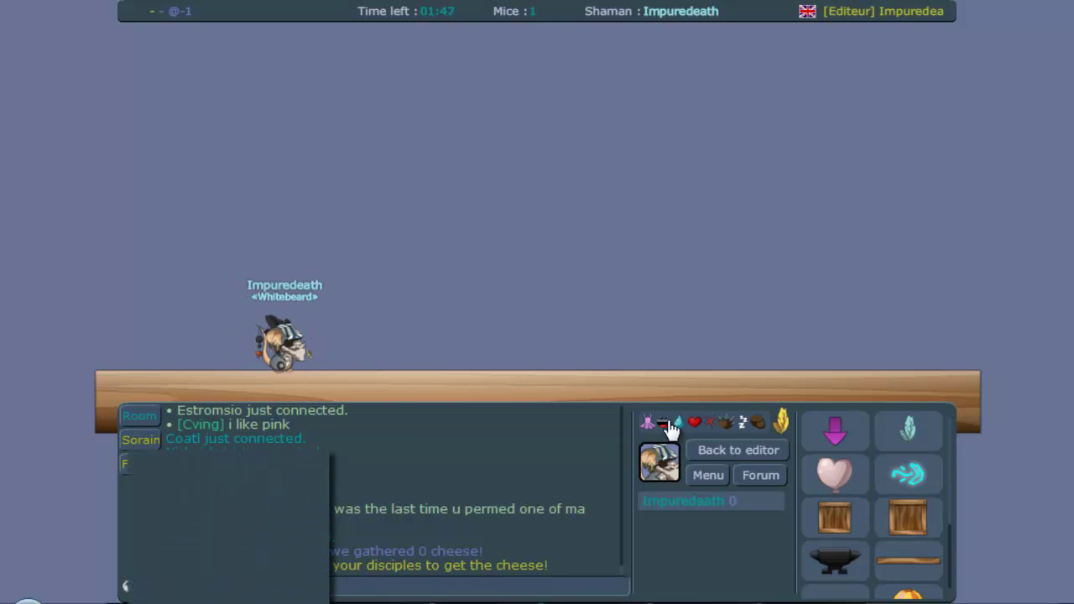
{"action": "left_click", "coordinate": [762, 453]}
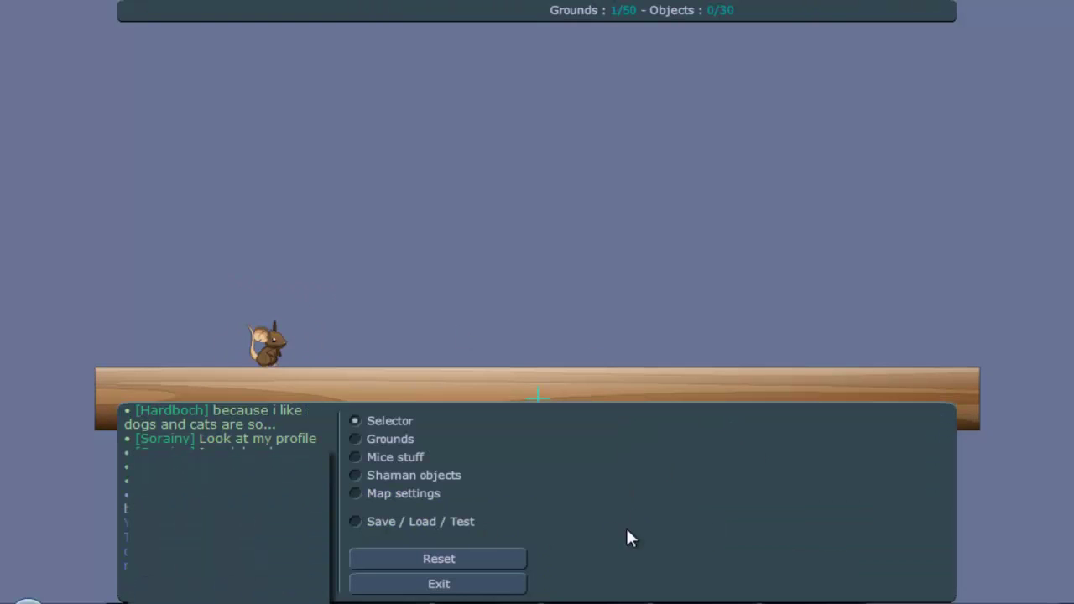
Step: Read the notes document's list of which shaman objects become boosters, cheese, trampolines and skulls
{"action": "left_click", "coordinate": [611, 601]}
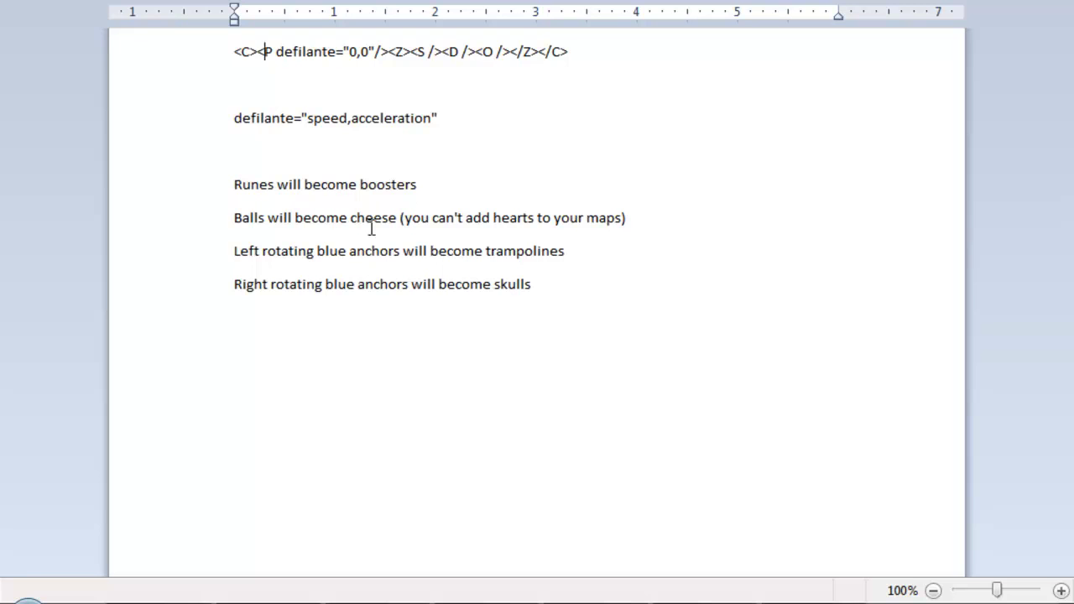
{"action": "left_click_drag", "start_coordinate": [307, 210], "coordinate": [434, 218]}
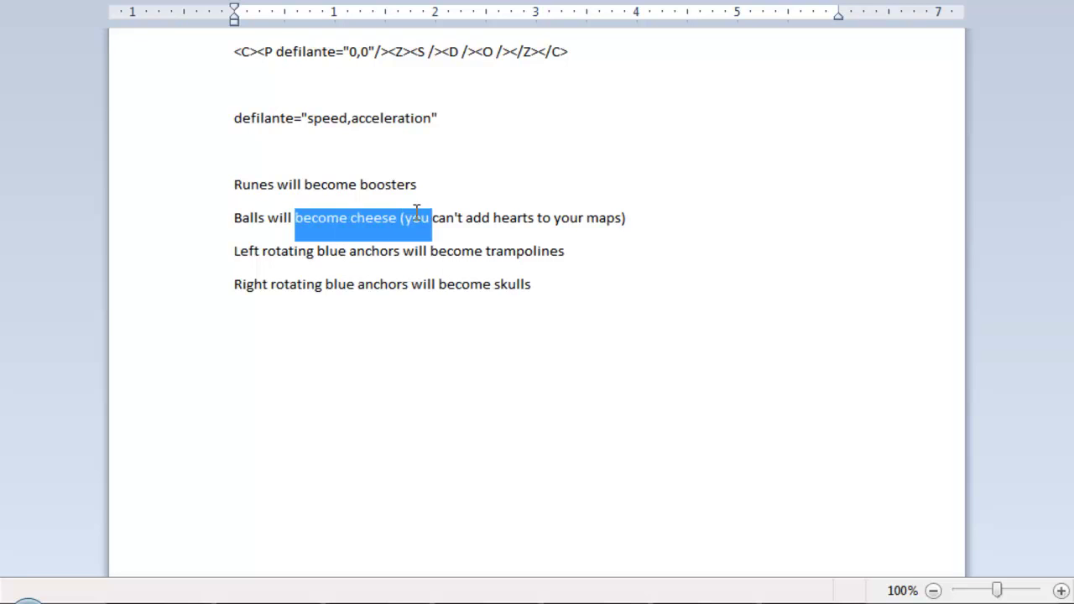
{"action": "left_click", "coordinate": [434, 217]}
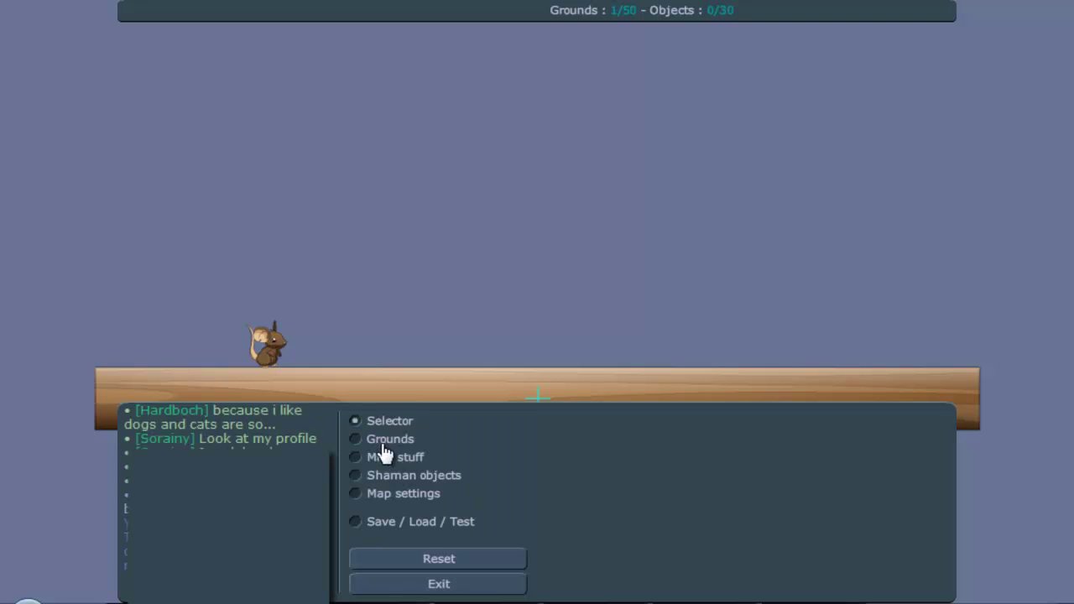
Step: Place a rune just right of the mice spawn and a ball beyond it on the wood ground
{"action": "left_click", "coordinate": [393, 475]}
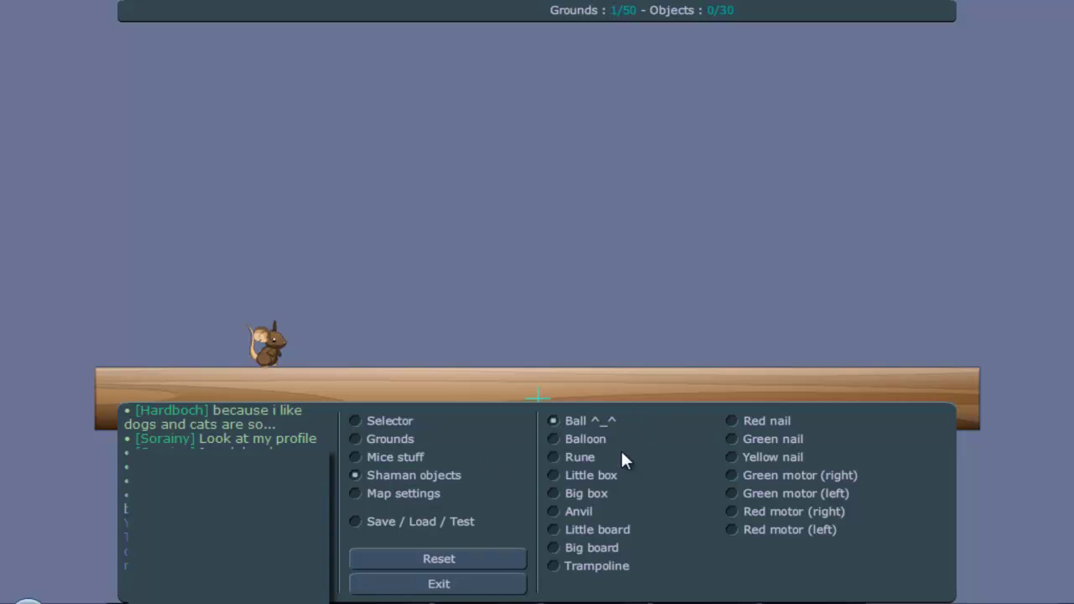
{"action": "left_click", "coordinate": [587, 459]}
{"action": "left_click", "coordinate": [325, 353]}
{"action": "left_click", "coordinate": [587, 421]}
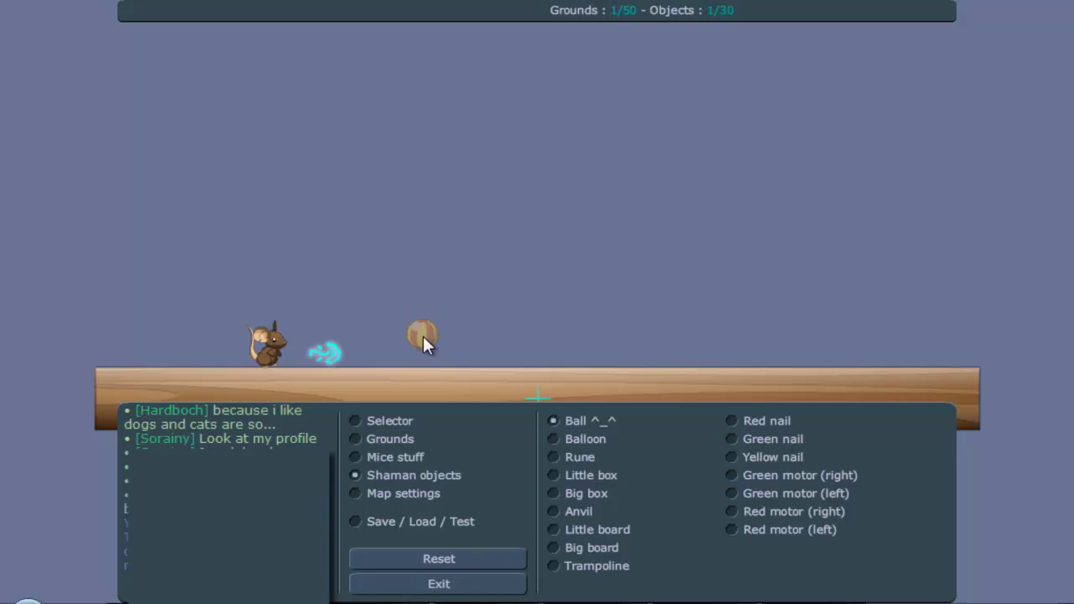
Step: Place a right-rotating green motor to the right of the ball and a left-rotating one between them
{"action": "left_click", "coordinate": [793, 475]}
{"action": "left_click", "coordinate": [519, 349]}
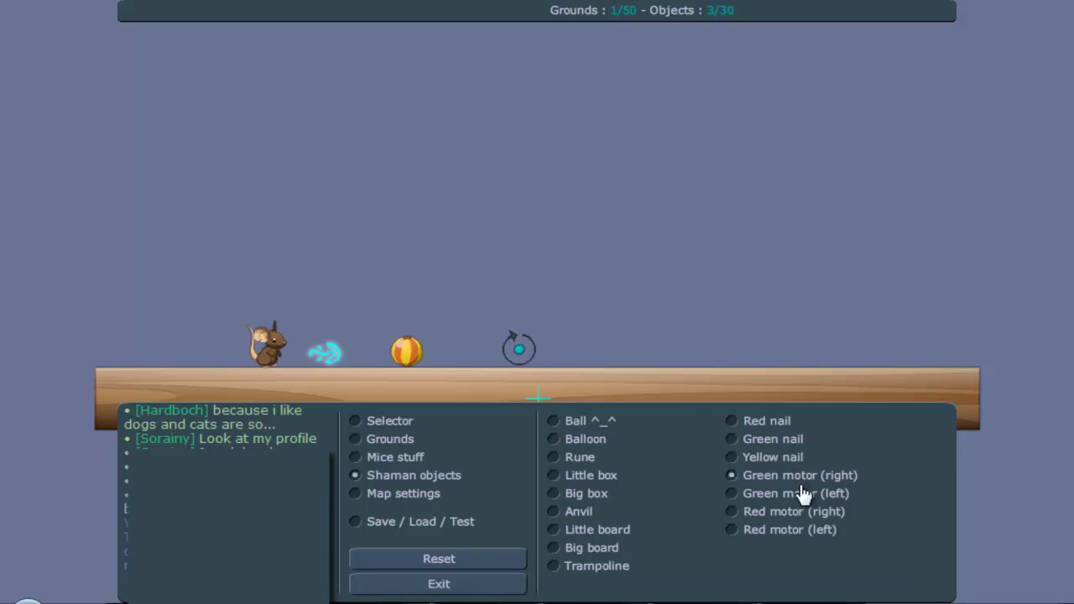
{"action": "left_click", "coordinate": [801, 493]}
{"action": "left_click", "coordinate": [469, 349]}
Step: Start a validation test of the map and run the mouse back and forth through the booster item
{"action": "left_click", "coordinate": [454, 525]}
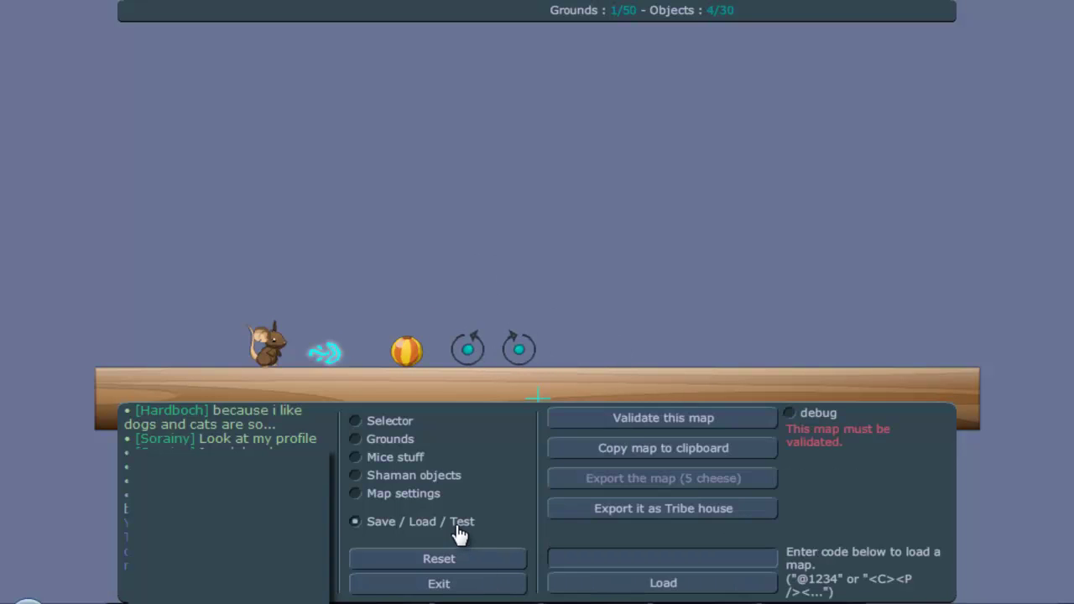
{"action": "left_click", "coordinate": [644, 420]}
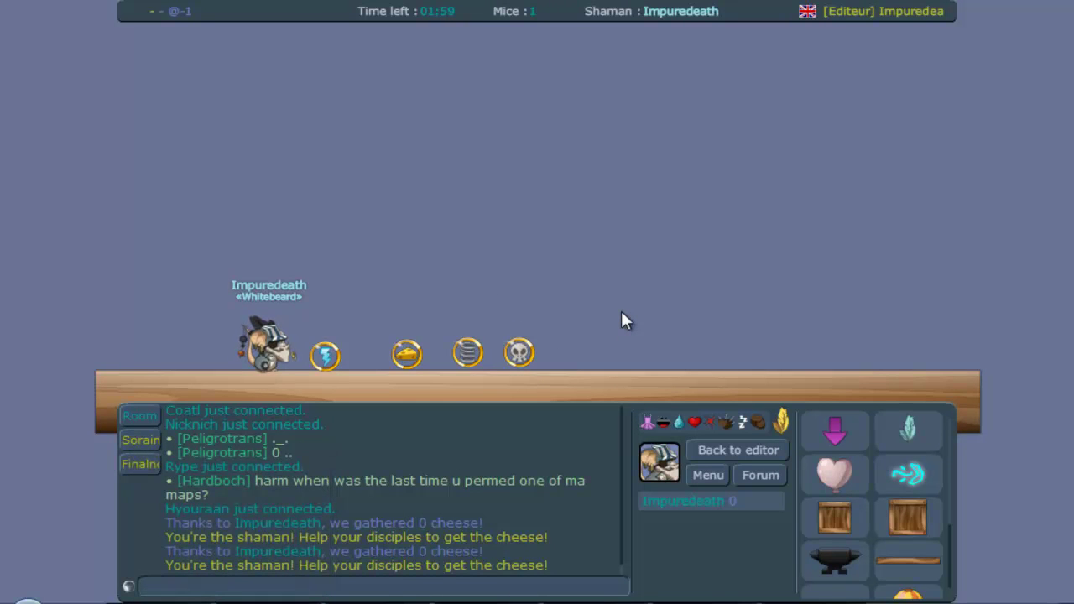
{"action": "key", "text": "Right"}
{"action": "key", "text": "Left"}
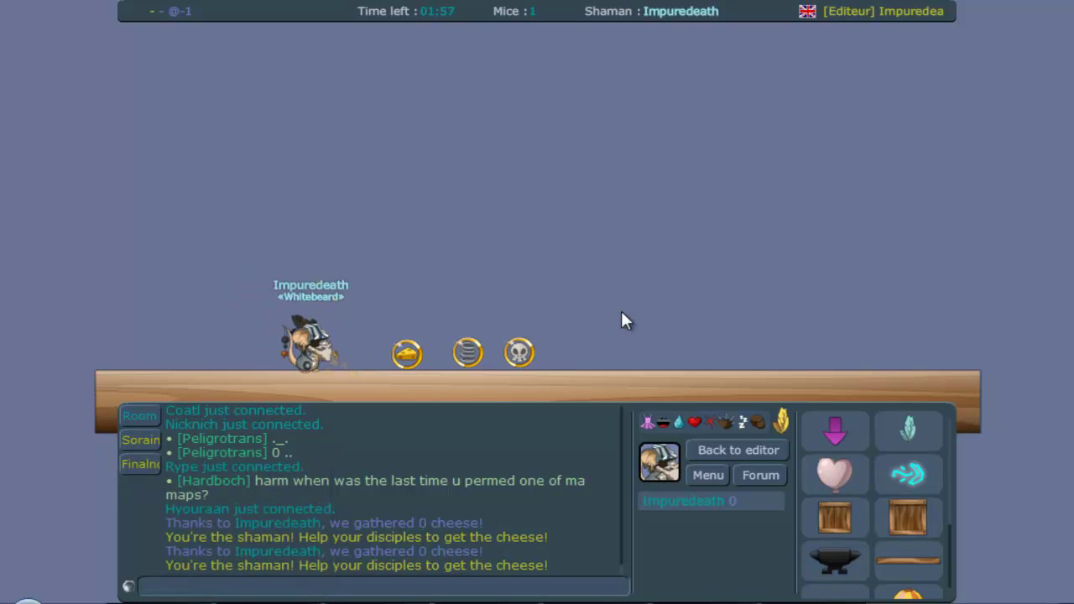
{"action": "key", "text": "Right"}
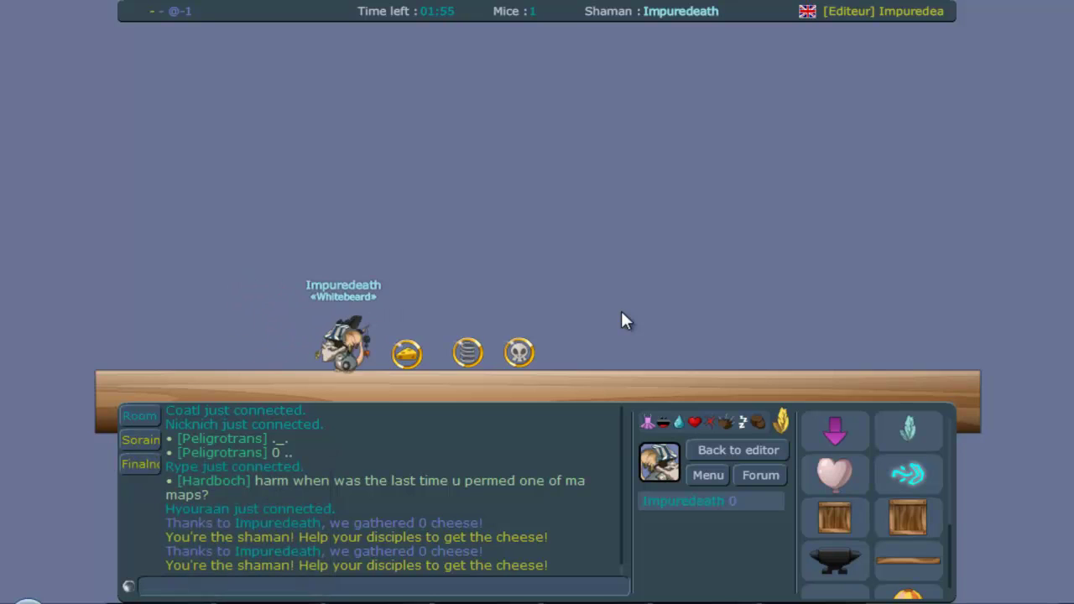
{"action": "key", "text": "Left"}
Step: Jump the mouse through the cheese and trampoline items, then steer it back into the skull
{"action": "key", "text": "Right"}
{"action": "key", "text": "Up"}
{"action": "key", "text": "Left"}
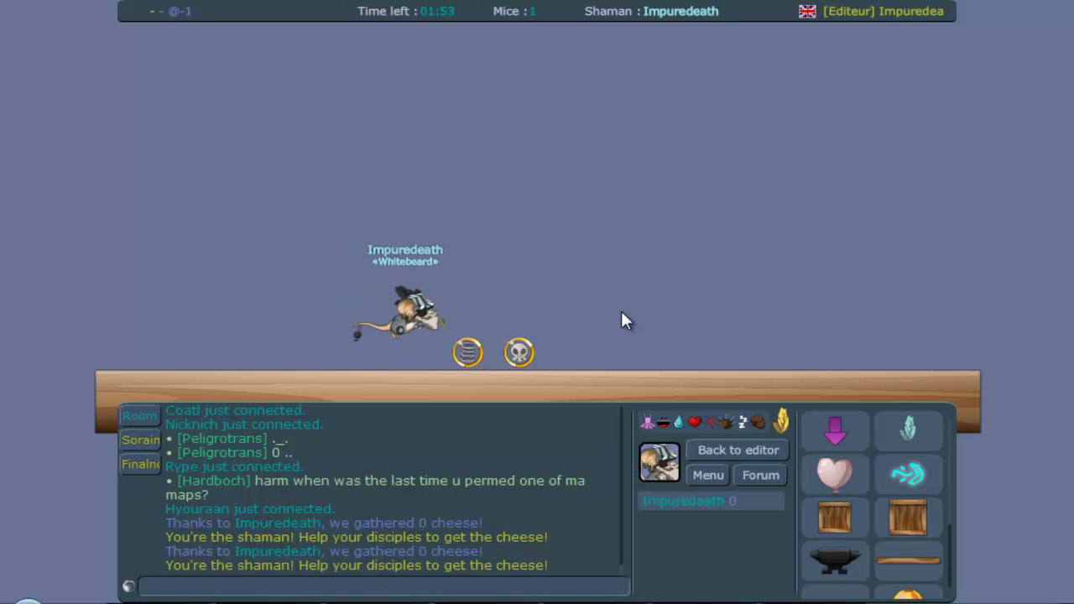
{"action": "key", "text": "Right"}
{"action": "key", "text": "Up"}
{"action": "key", "text": "Right"}
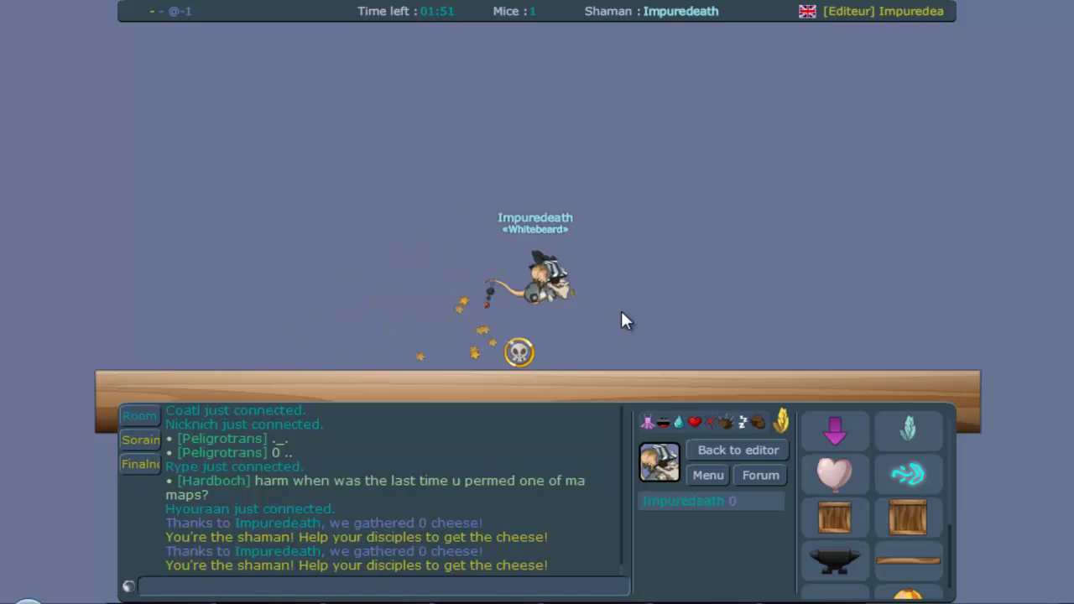
{"action": "key", "text": "Left"}
{"action": "key", "text": "Left"}
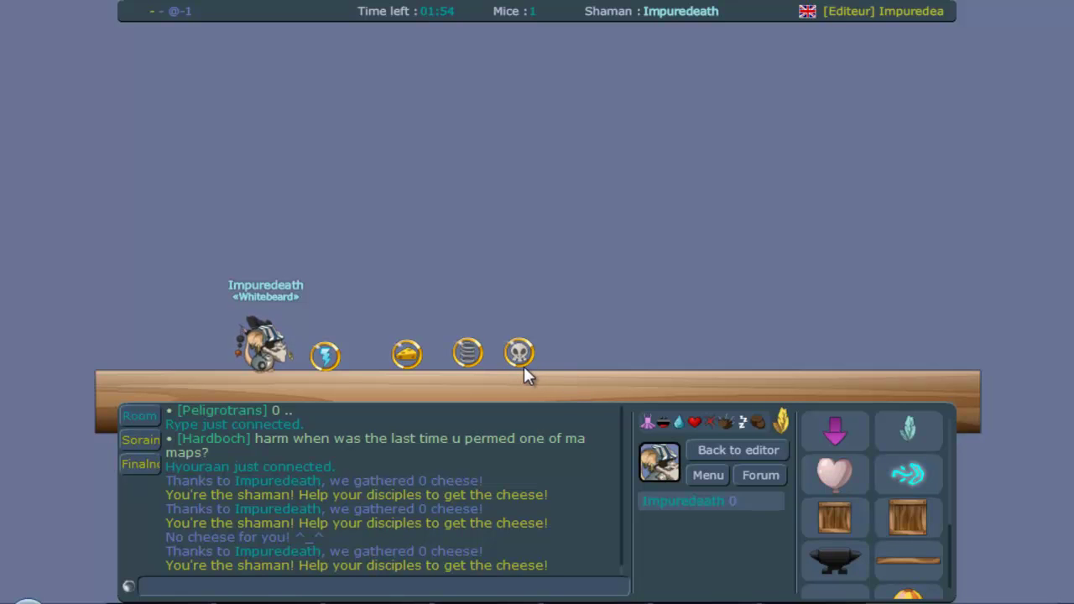
Step: Run the mouse past the items to the wood ground's right end and back towards the skull, then return to the editor
{"action": "key", "text": "Right"}
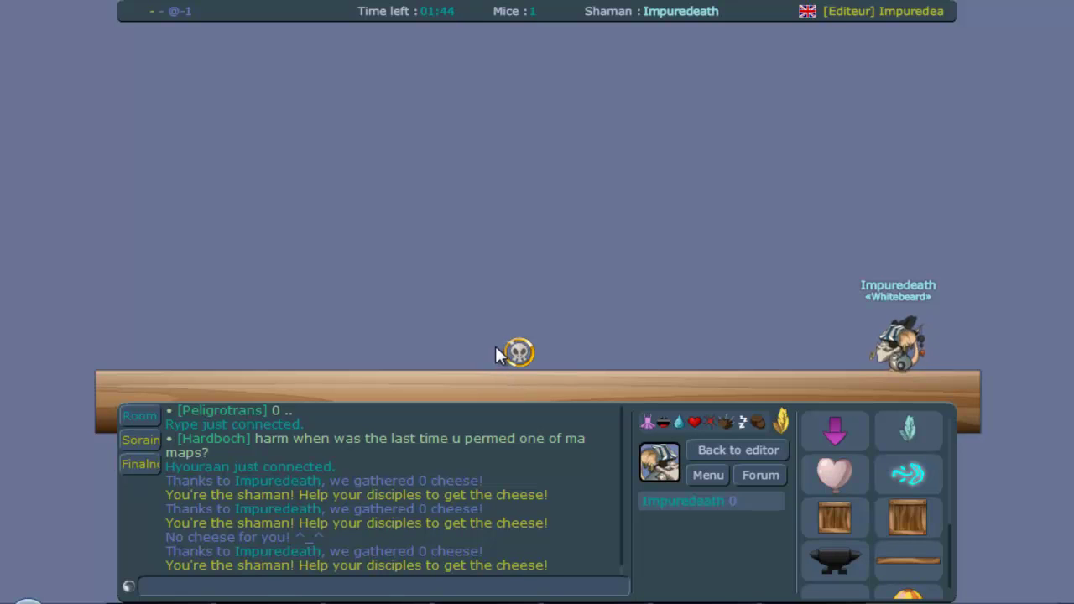
{"action": "key", "text": "Left"}
{"action": "key", "text": "Up"}
{"action": "key", "text": "Left"}
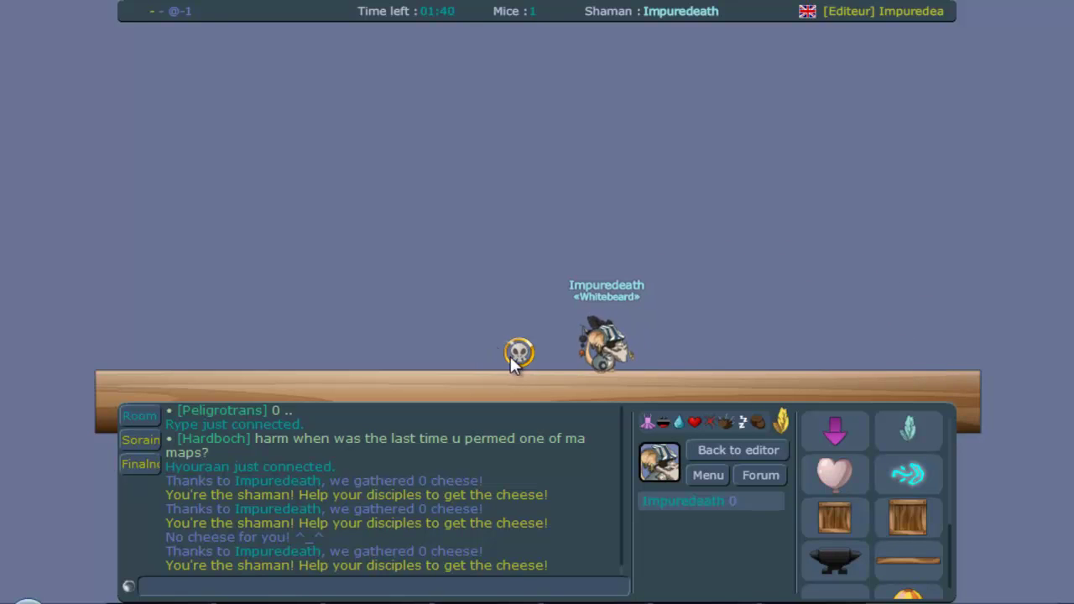
{"action": "left_click", "coordinate": [727, 450]}
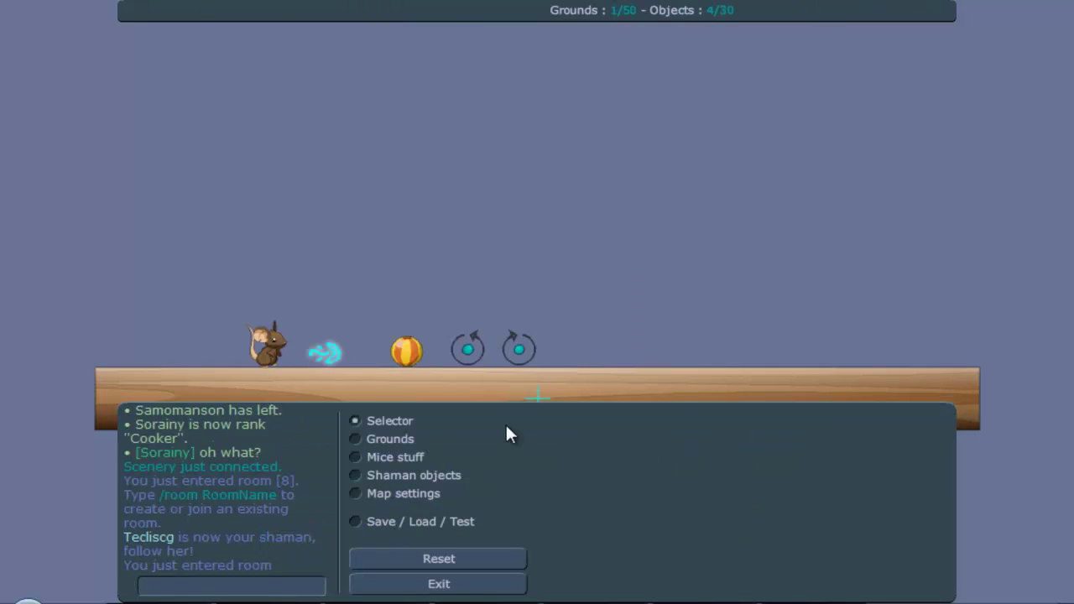
Step: In the notes document, add the attribute L="4800" after defilante="0,0" in the map code
{"action": "key", "text": "alt+Tab"}
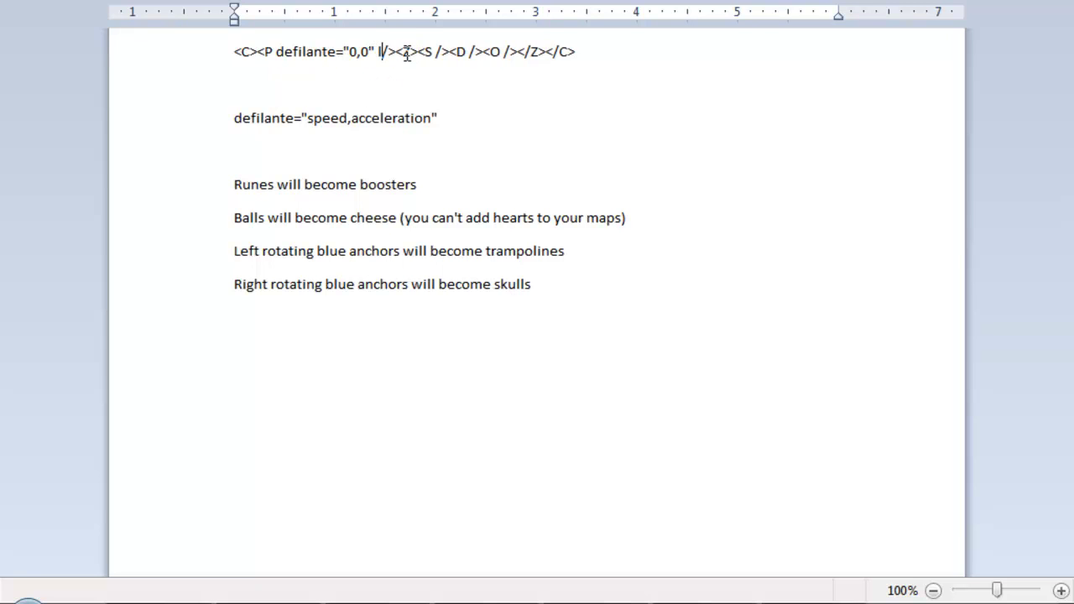
{"action": "type", "text": "l="}
{"action": "key", "text": "BackSpace"}
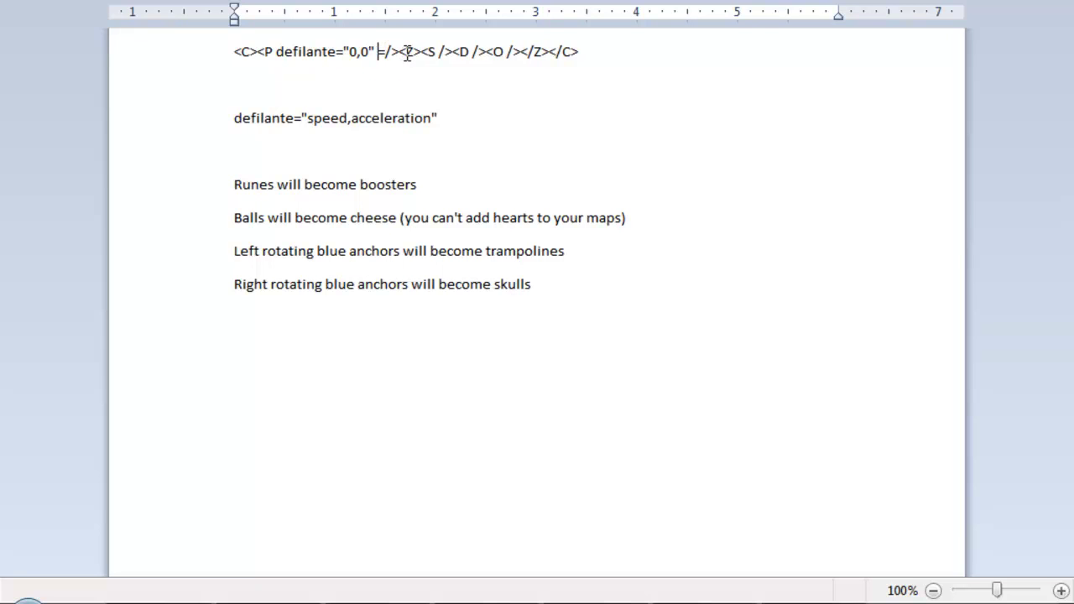
{"action": "type", "text": "L=\""}
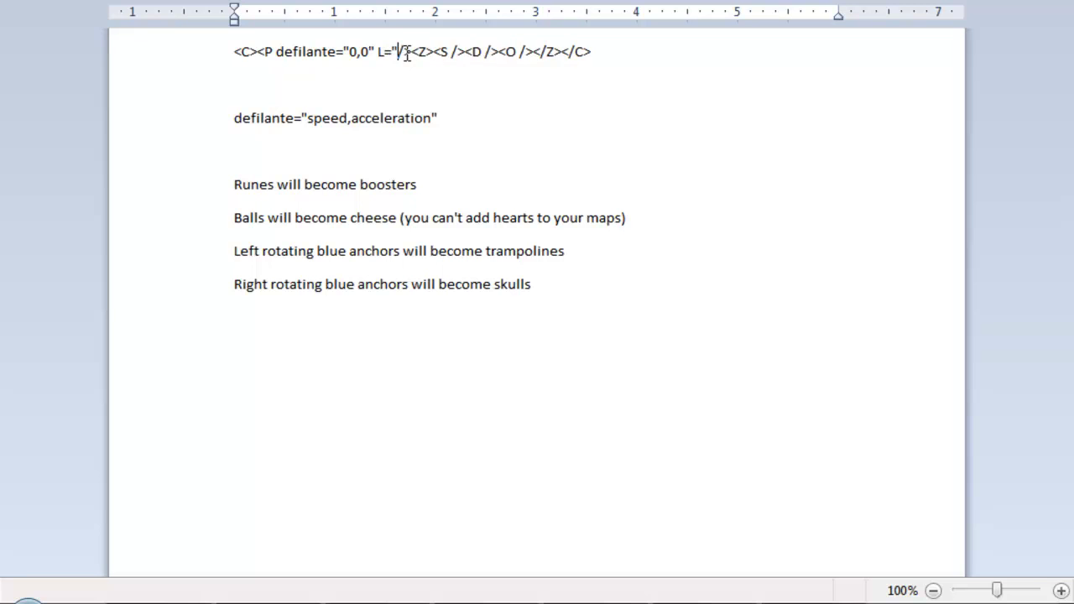
{"action": "type", "text": "4800"}
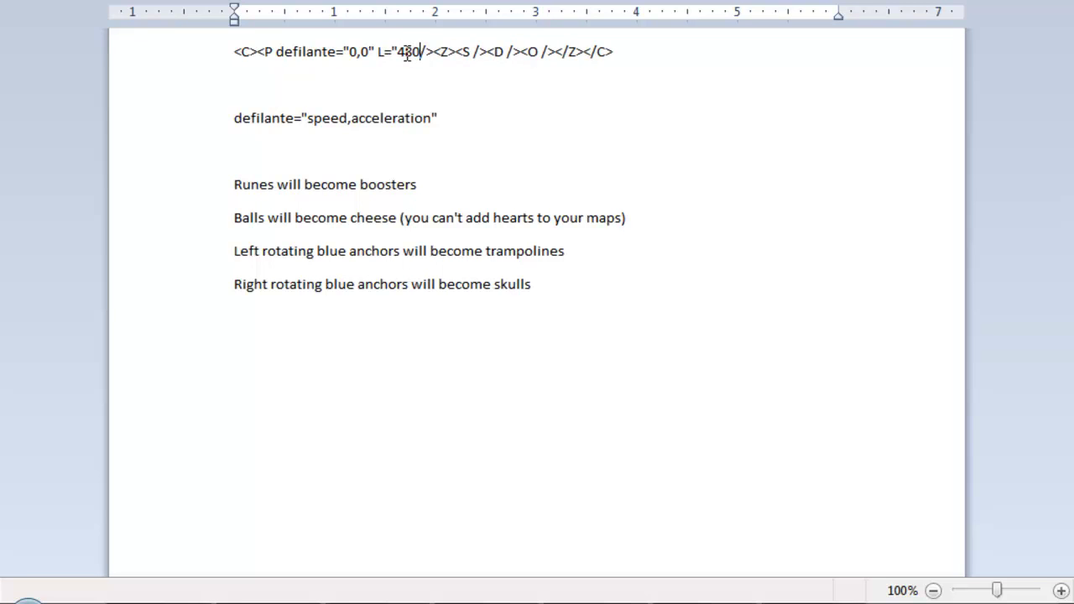
{"action": "type", "text": "\""}
Step: Copy the full map code with defilante="0,0" and L="4800" and load it in the map editor
{"action": "left_click_drag", "start_coordinate": [684, 52], "coordinate": [238, 52]}
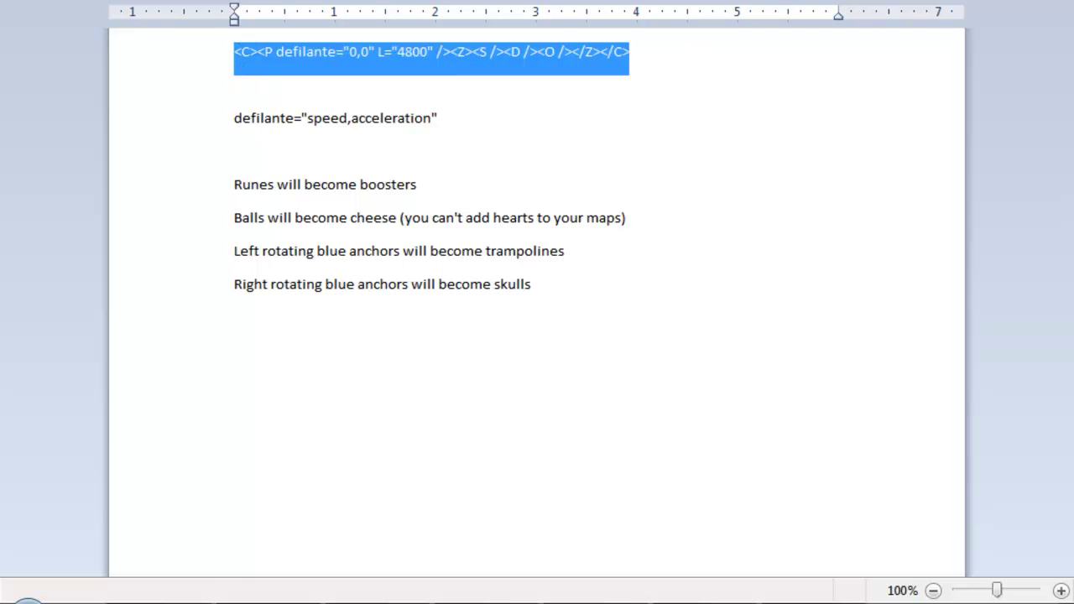
{"action": "key", "text": "ctrl+c"}
{"action": "key", "text": "alt+Tab"}
{"action": "left_click", "coordinate": [446, 522]}
{"action": "left_click", "coordinate": [628, 553]}
{"action": "key", "text": "ctrl+v"}
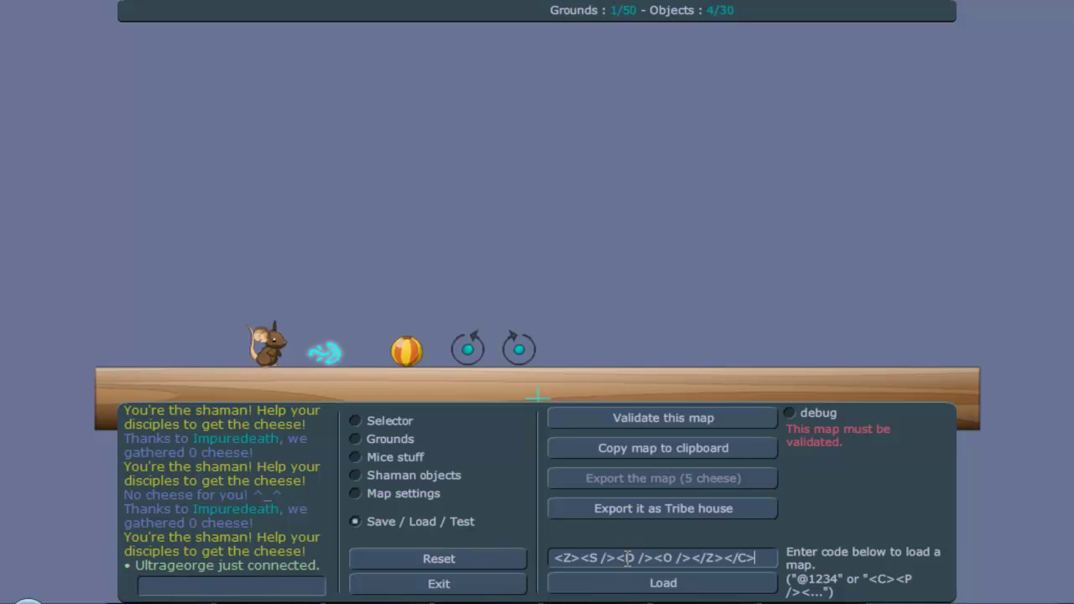
{"action": "left_click", "coordinate": [625, 585]}
Step: Draw a long wood ground about 75 high starting at the map's left edge and place the mice spawn near its left end
{"action": "left_click", "coordinate": [377, 442]}
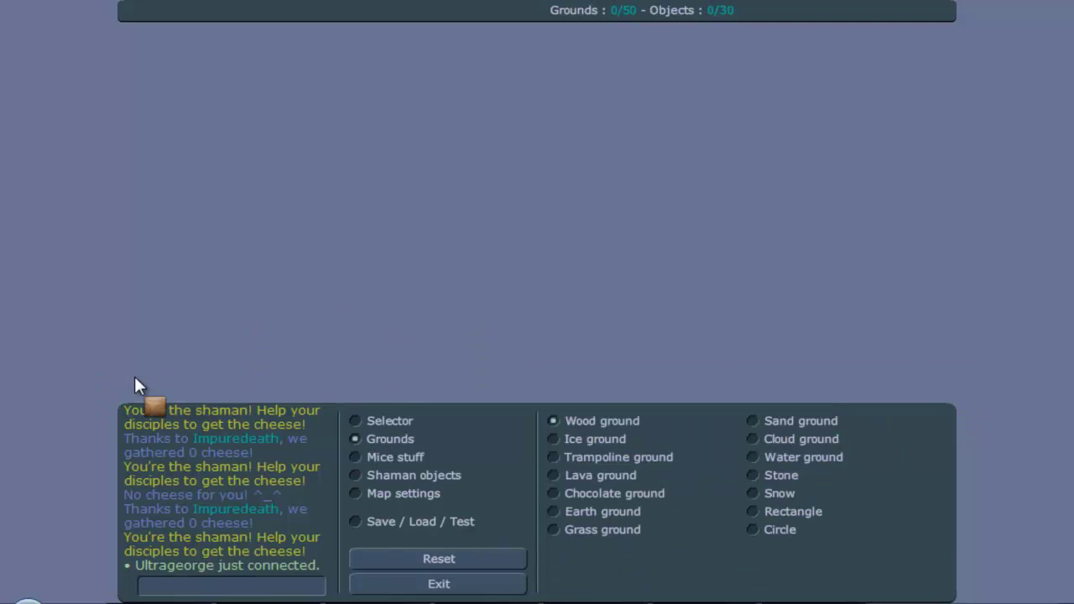
{"action": "left_click_drag", "start_coordinate": [134, 376], "coordinate": [1059, 451]}
{"action": "left_click", "coordinate": [458, 403]}
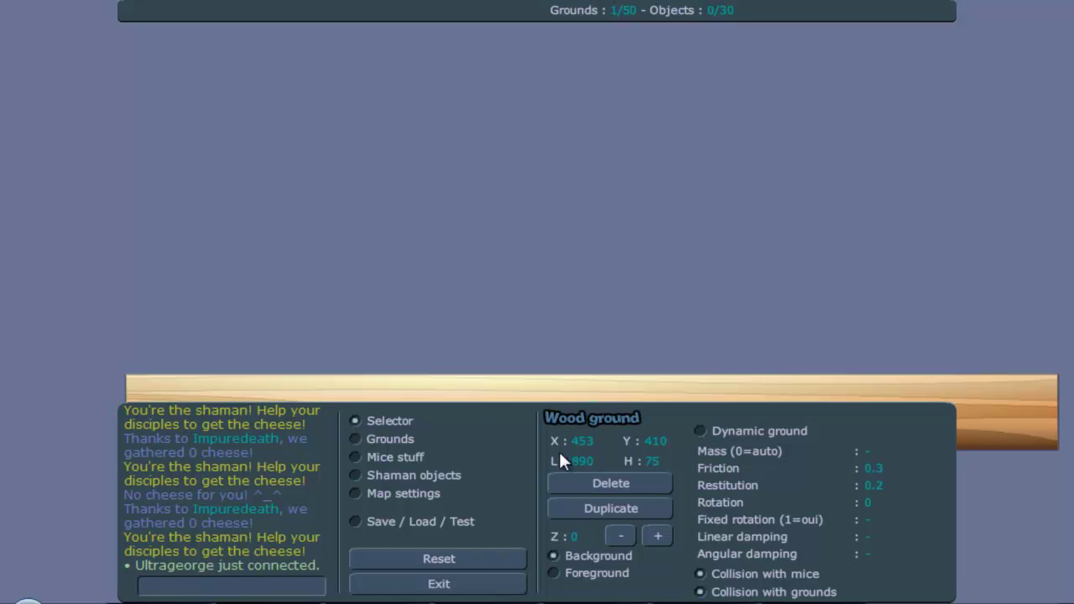
{"action": "left_click_drag", "start_coordinate": [276, 378], "coordinate": [445, 412]}
{"action": "left_click", "coordinate": [401, 459]}
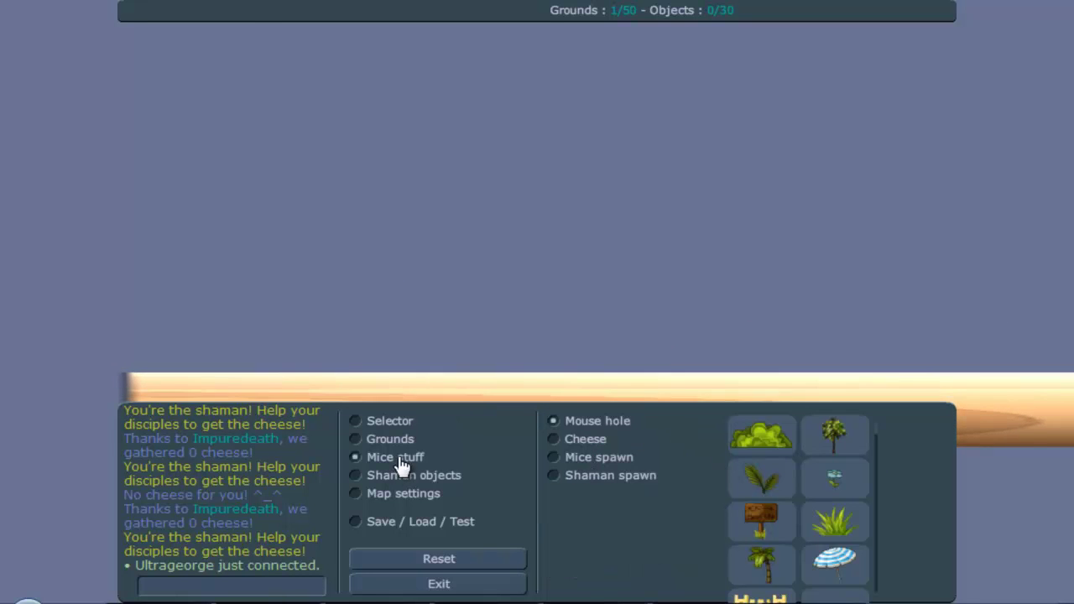
{"action": "left_click", "coordinate": [570, 459]}
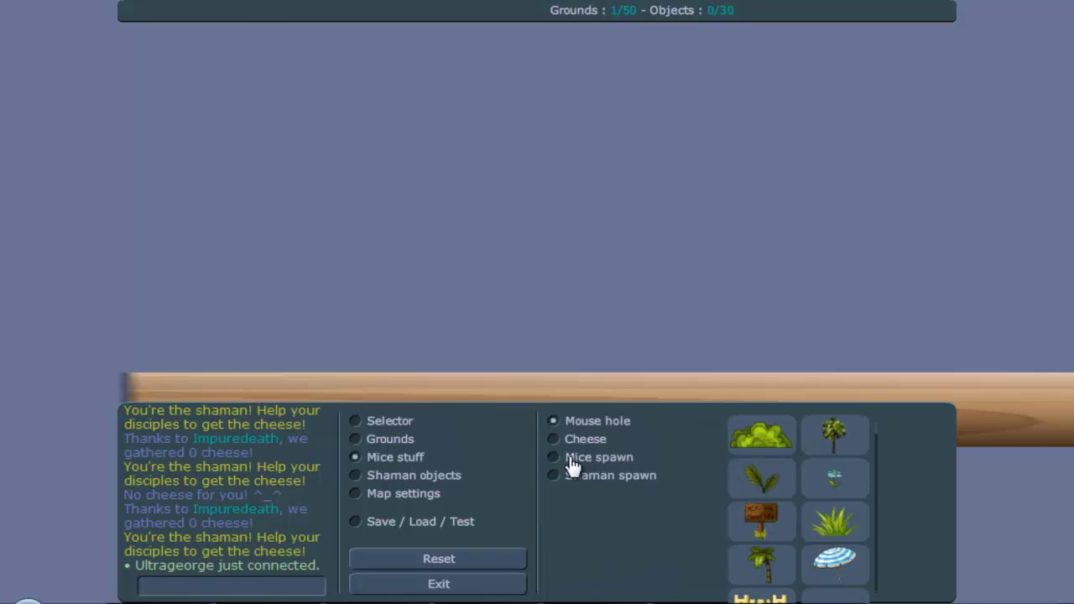
Step: Test-play the lengthened map by running the mouse right along the wood ground to check the camera
{"action": "left_click", "coordinate": [411, 521]}
{"action": "left_click", "coordinate": [663, 419]}
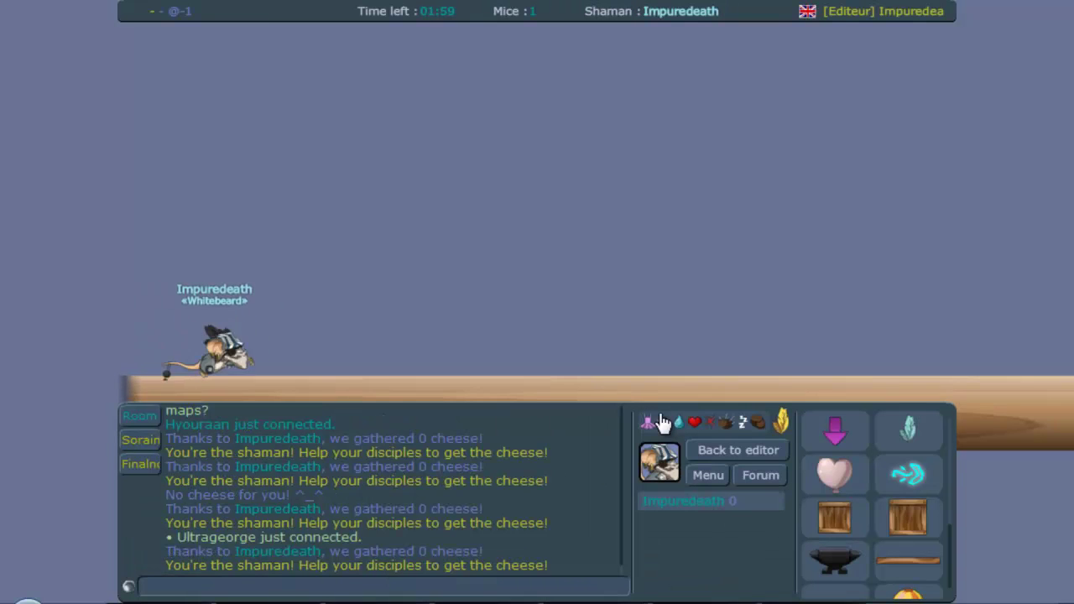
{"action": "key", "text": "Right"}
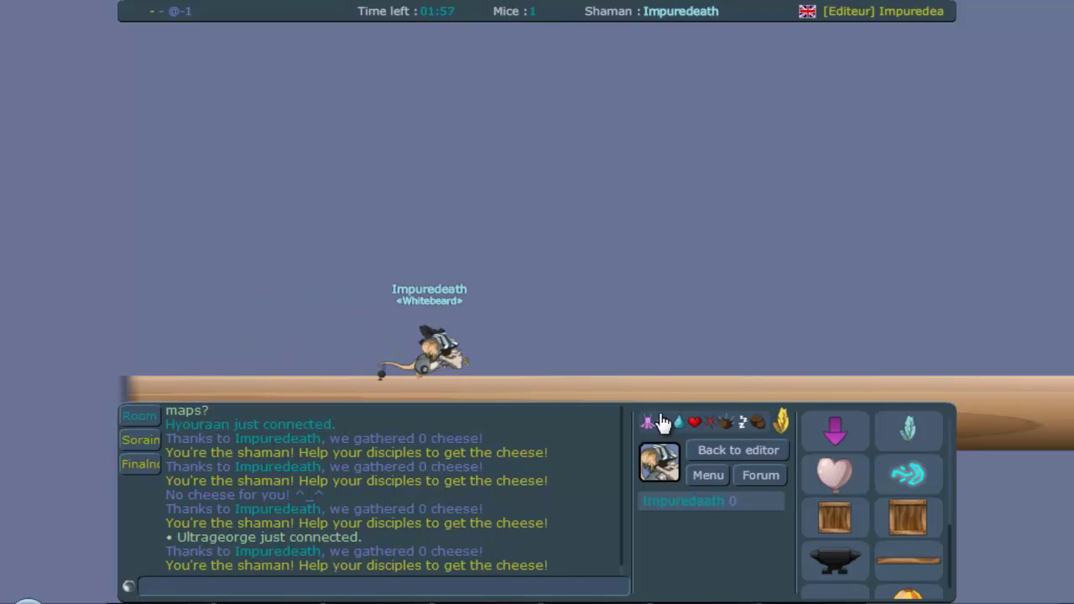
{"action": "key", "text": "Right"}
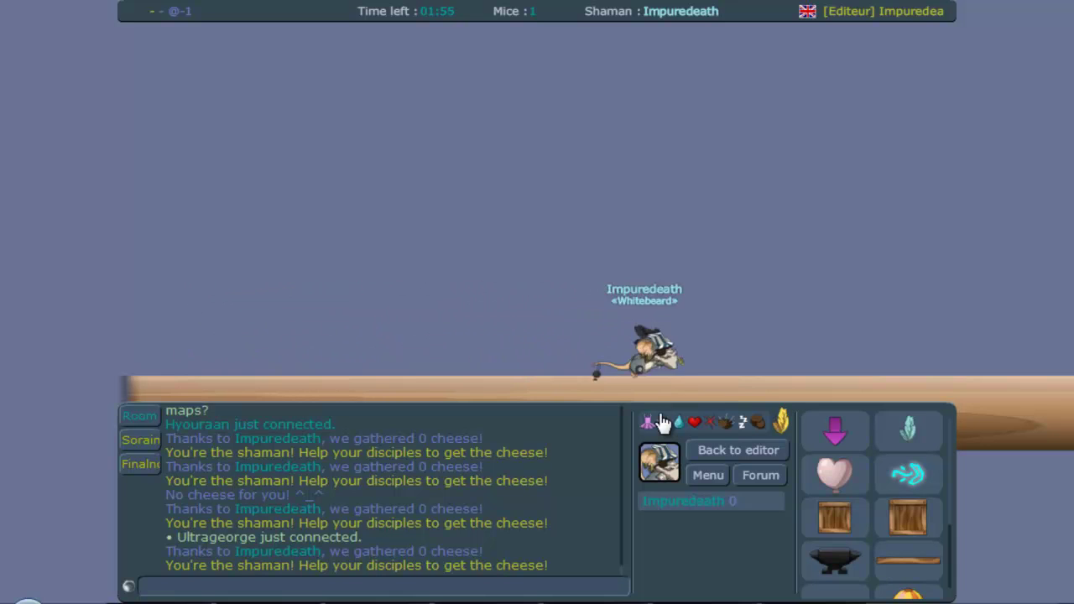
{"action": "key", "text": "Right"}
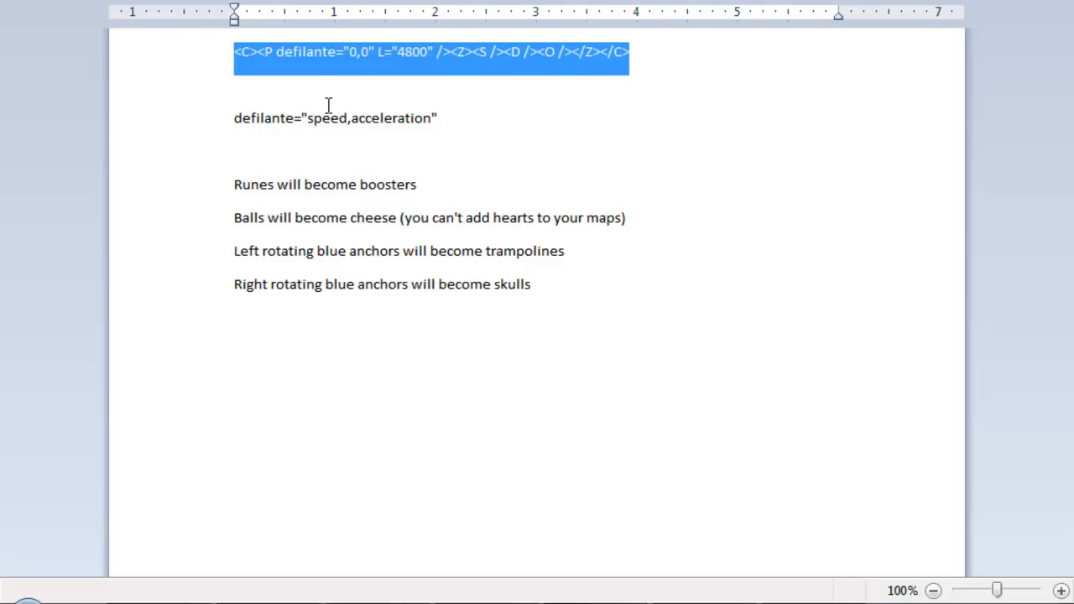
Step: Delete the defilante="0,0" attribute from the map code in the notes document, keeping L="4800"
{"action": "left_click", "coordinate": [332, 52]}
{"action": "left_click_drag", "start_coordinate": [374, 52], "coordinate": [294, 52]}
{"action": "key", "text": "Delete"}
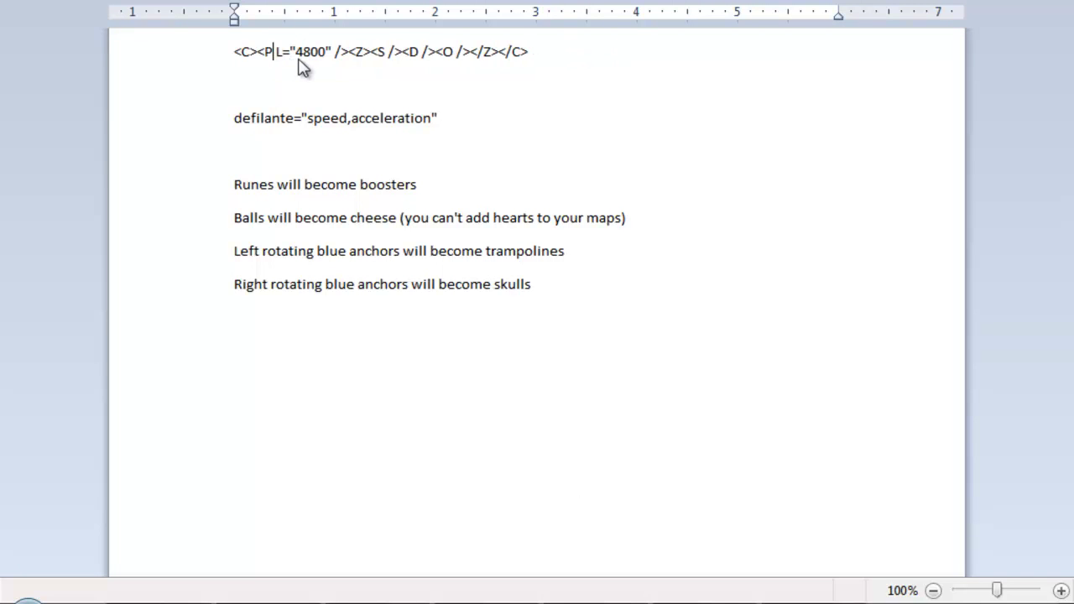
Step: Copy the map code containing only L="4800" and load it in the map editor
{"action": "left_click_drag", "start_coordinate": [585, 54], "coordinate": [164, 31]}
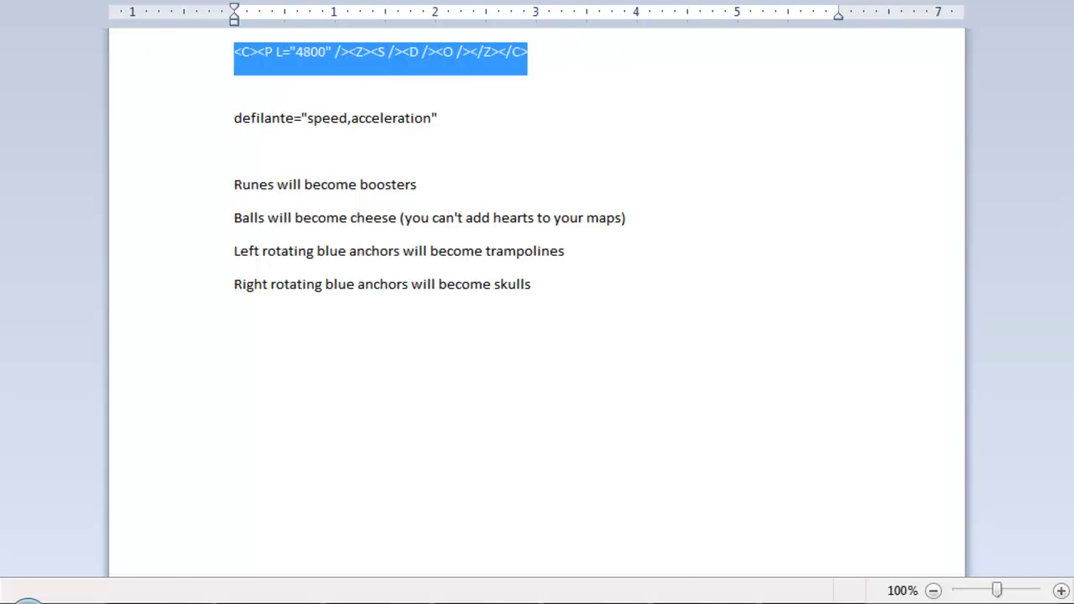
{"action": "key", "text": "alt+Tab"}
{"action": "left_click", "coordinate": [760, 457]}
{"action": "left_click", "coordinate": [465, 520]}
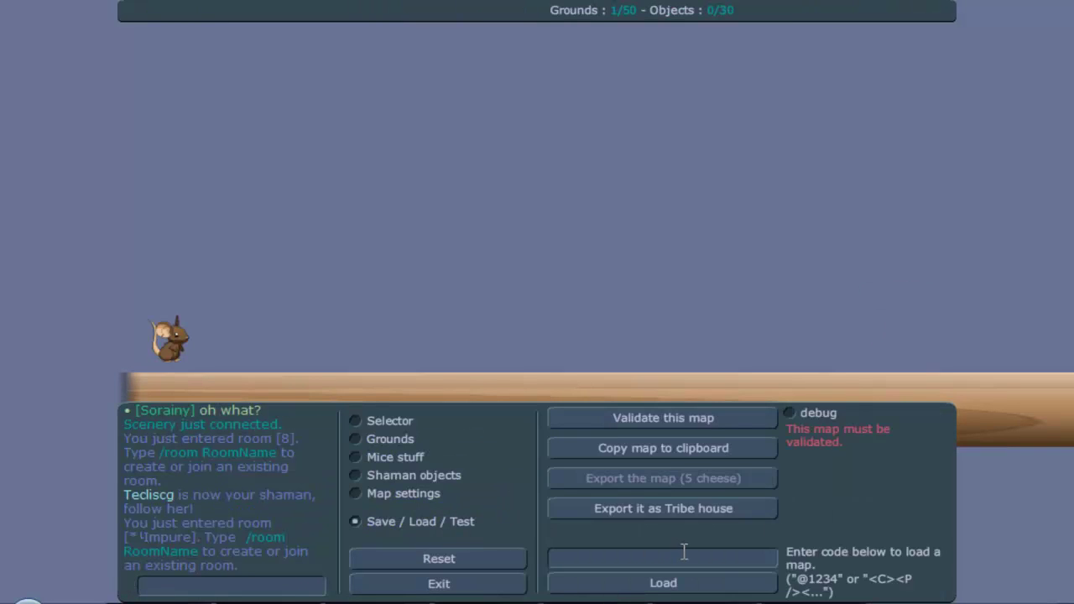
{"action": "left_click", "coordinate": [684, 551]}
{"action": "key", "text": "ctrl+v"}
{"action": "left_click", "coordinate": [667, 581]}
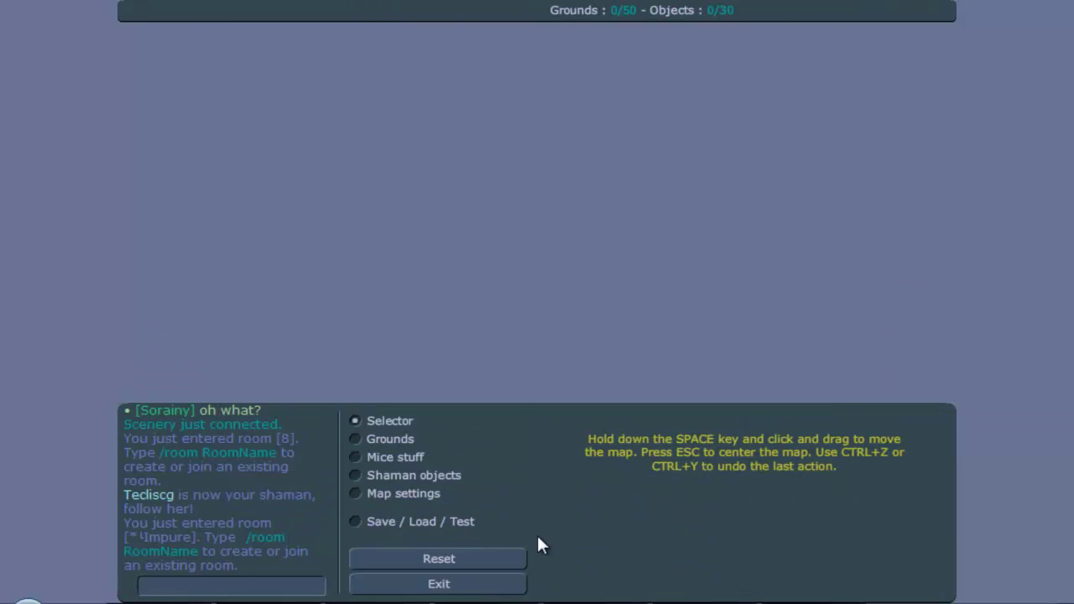
{"action": "left_click", "coordinate": [378, 437]}
{"action": "mouse_move", "coordinate": [116, 355]}
{"action": "left_mouse_down"}
{"action": "mouse_move", "coordinate": [467, 420]}
{"action": "mouse_move", "coordinate": [420, 448]}
{"action": "left_mouse_up"}
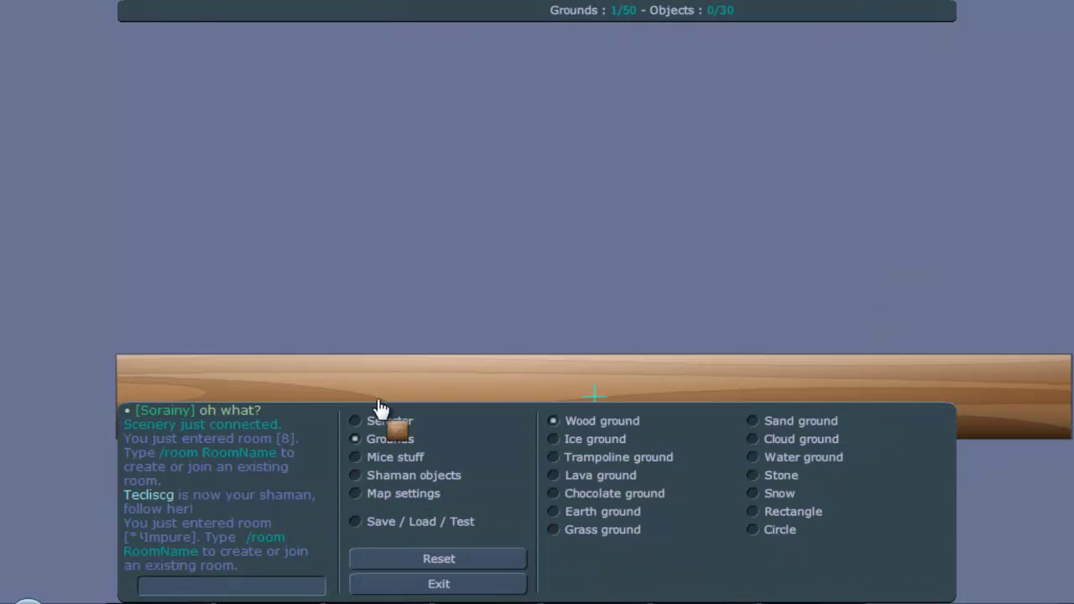
{"action": "left_click", "coordinate": [379, 420]}
{"action": "left_click", "coordinate": [424, 382]}
{"action": "left_click", "coordinate": [599, 486]}
Step: Draw a grass ground about 702 by 21 along the lower part of the map and set its height to 40
{"action": "left_click", "coordinate": [390, 439]}
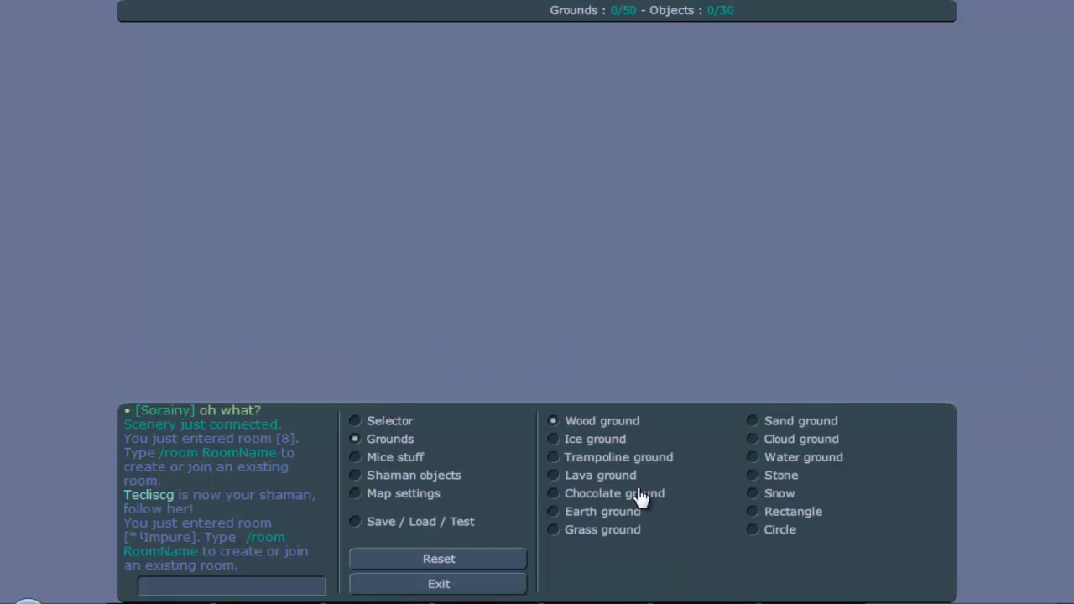
{"action": "mouse_move", "coordinate": [132, 371]}
{"action": "left_mouse_down"}
{"action": "mouse_move", "coordinate": [856, 395]}
{"action": "mouse_move", "coordinate": [854, 386]}
{"action": "left_mouse_up"}
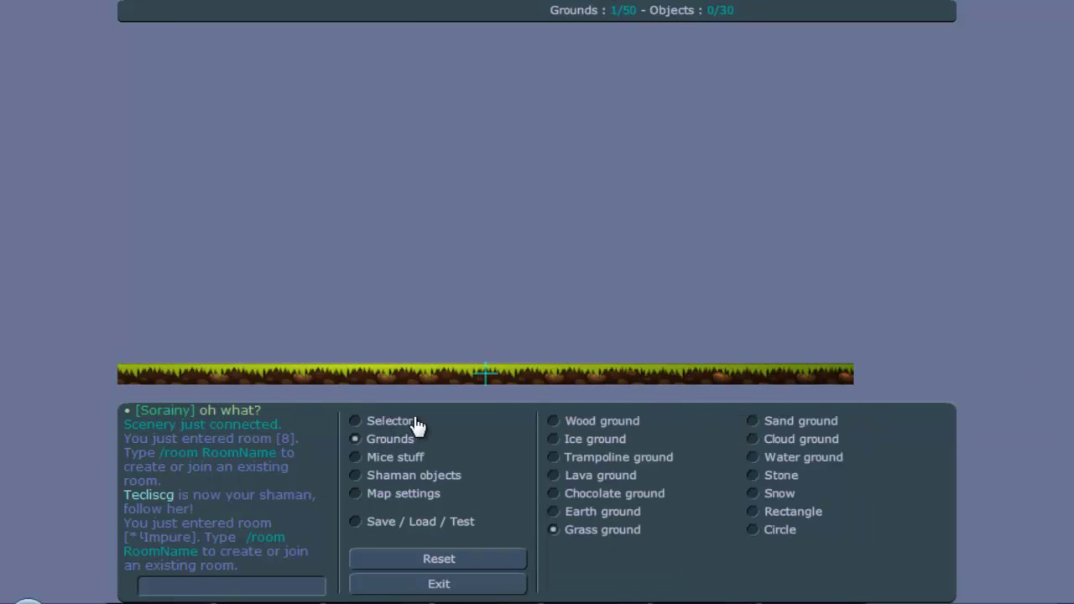
{"action": "left_click", "coordinate": [410, 427]}
{"action": "left_click", "coordinate": [434, 391]}
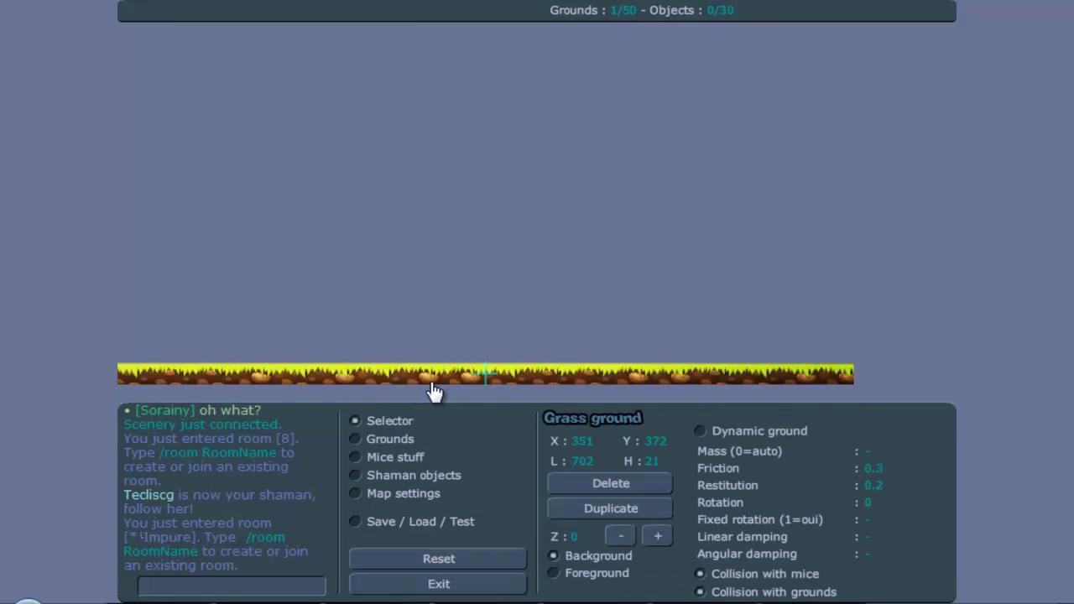
{"action": "double_click", "coordinate": [651, 462]}
{"action": "type", "text": "40"}
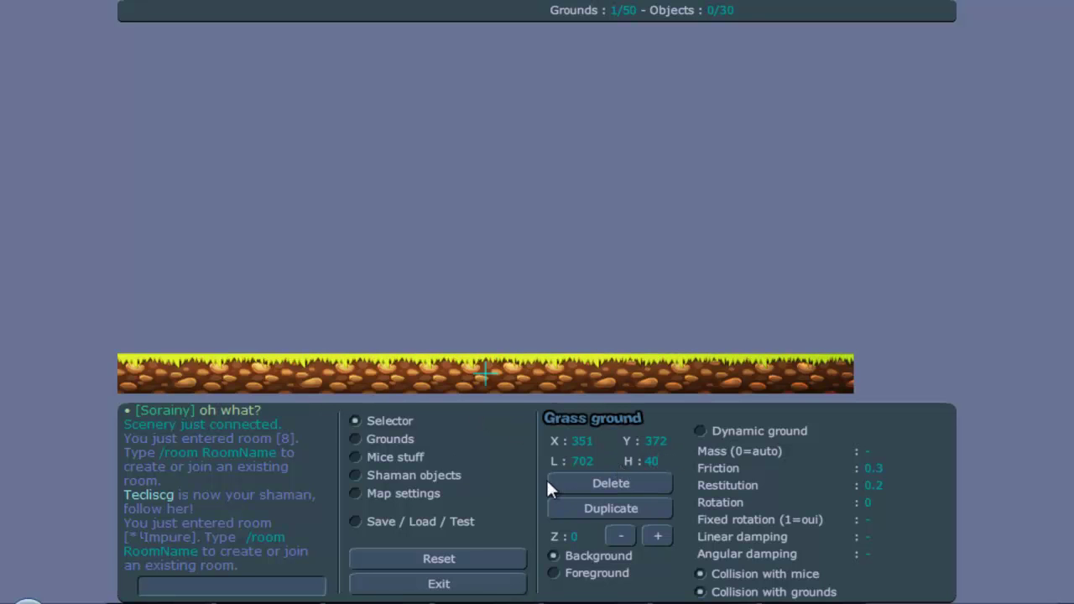
Step: Set the grass ground's length to 3000 and move it so its left end meets the map's left edge
{"action": "double_click", "coordinate": [573, 461]}
{"action": "type", "text": "3000"}
{"action": "left_click_drag", "start_coordinate": [262, 370], "coordinate": [1071, 366]}
{"action": "left_click_drag", "start_coordinate": [84, 382], "coordinate": [448, 392]}
Step: Place a mice spawn on the grass ground near the map's left end and start validating the map
{"action": "left_click", "coordinate": [417, 456]}
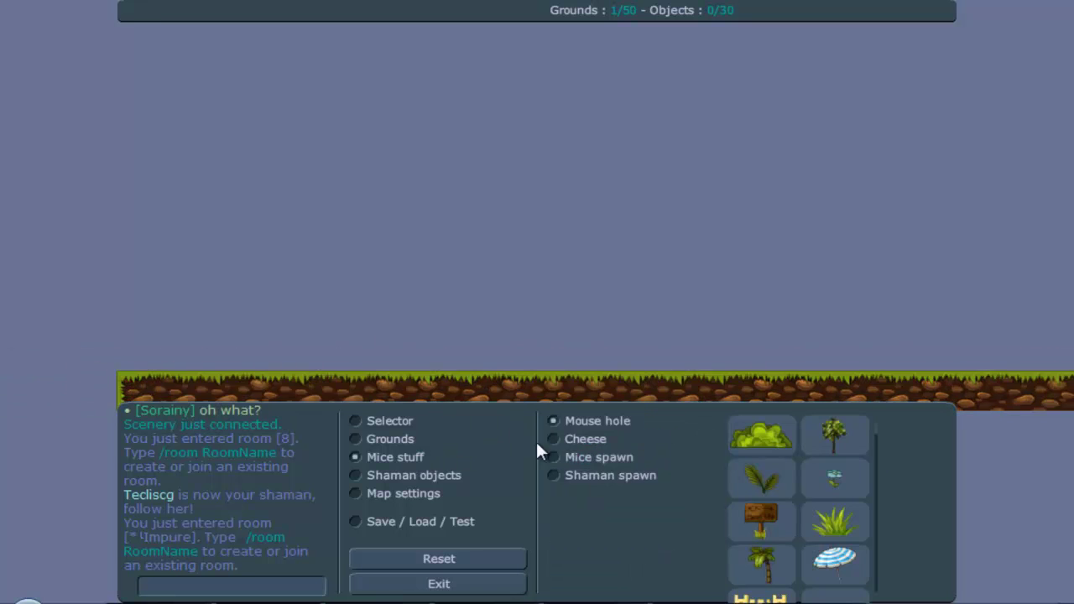
{"action": "left_click", "coordinate": [419, 382]}
{"action": "left_click", "coordinate": [440, 526]}
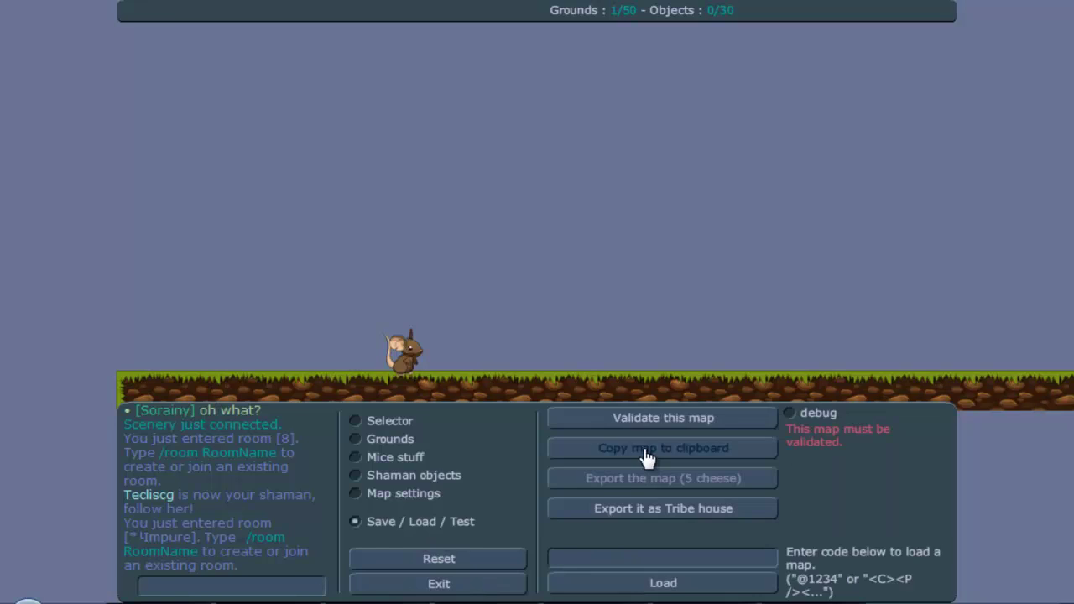
{"action": "left_click", "coordinate": [638, 420]}
Step: Test the L="4800" map by running and jumping rightward along the grass ground, and return to the editor
{"action": "key", "text": "Right"}
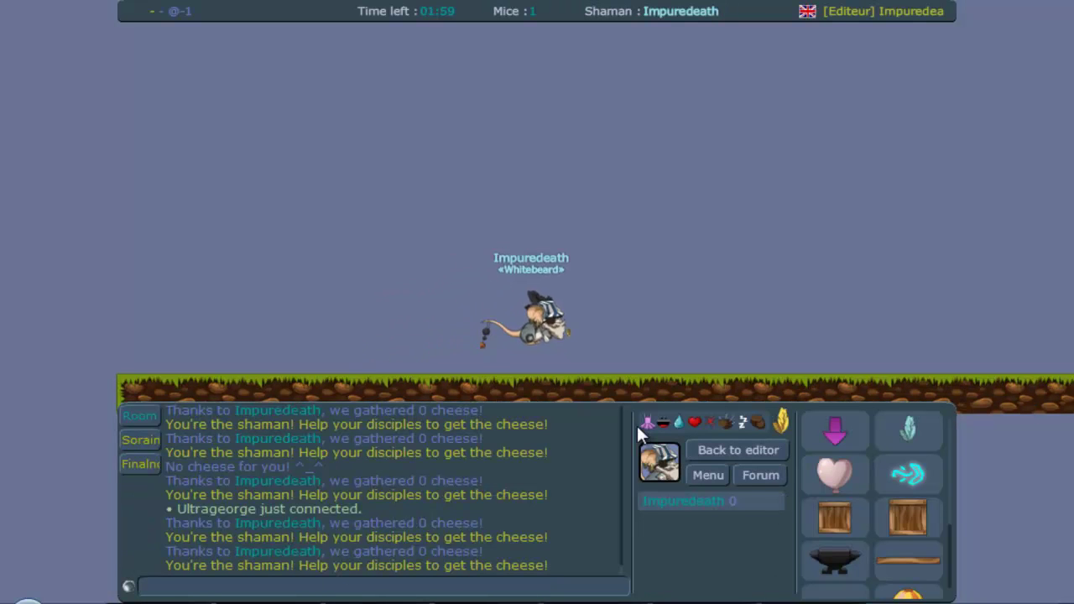
{"action": "key", "text": "Up"}
{"action": "key", "text": "Up"}
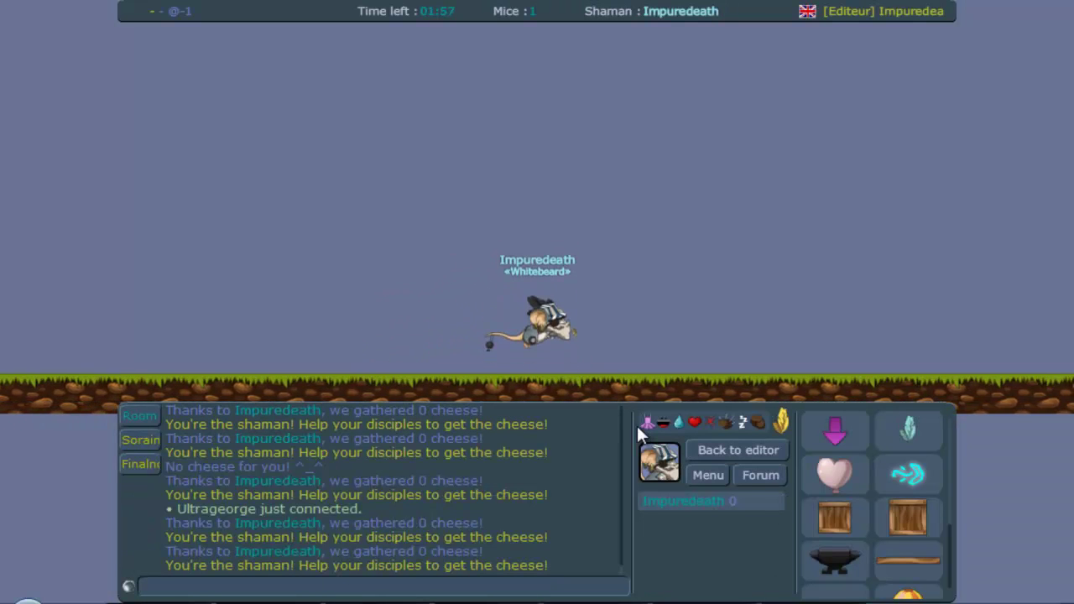
{"action": "key", "text": "Up"}
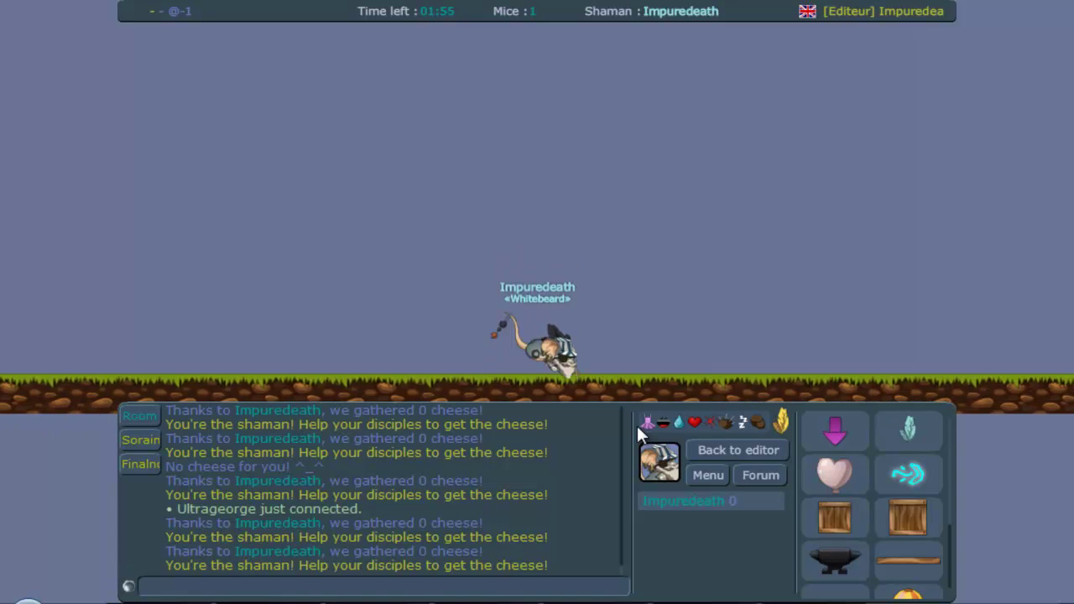
{"action": "key", "text": "Up"}
{"action": "key", "text": "Right"}
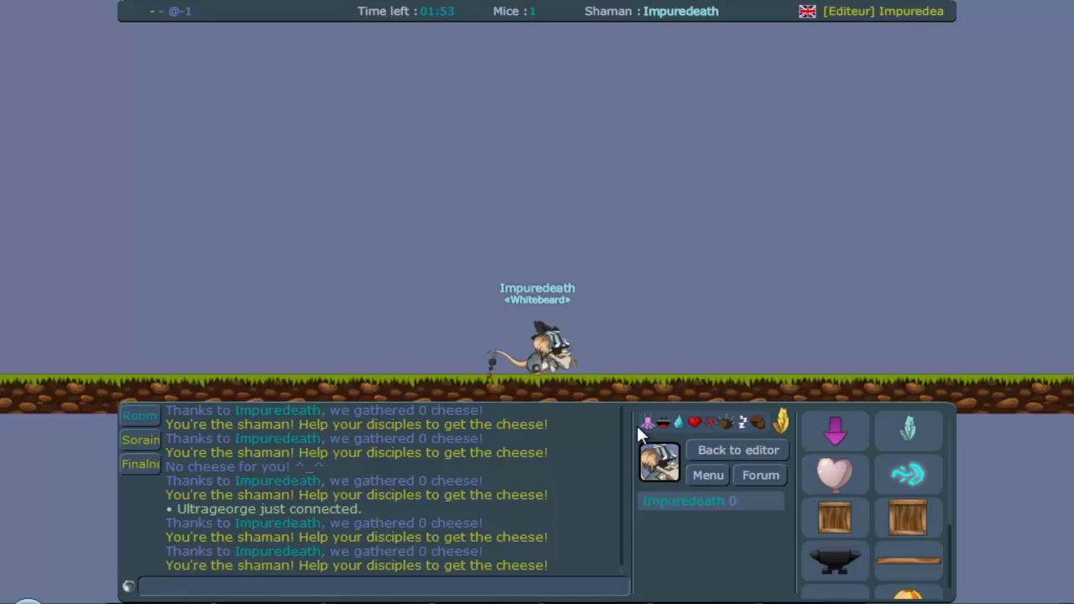
{"action": "key", "text": "Right"}
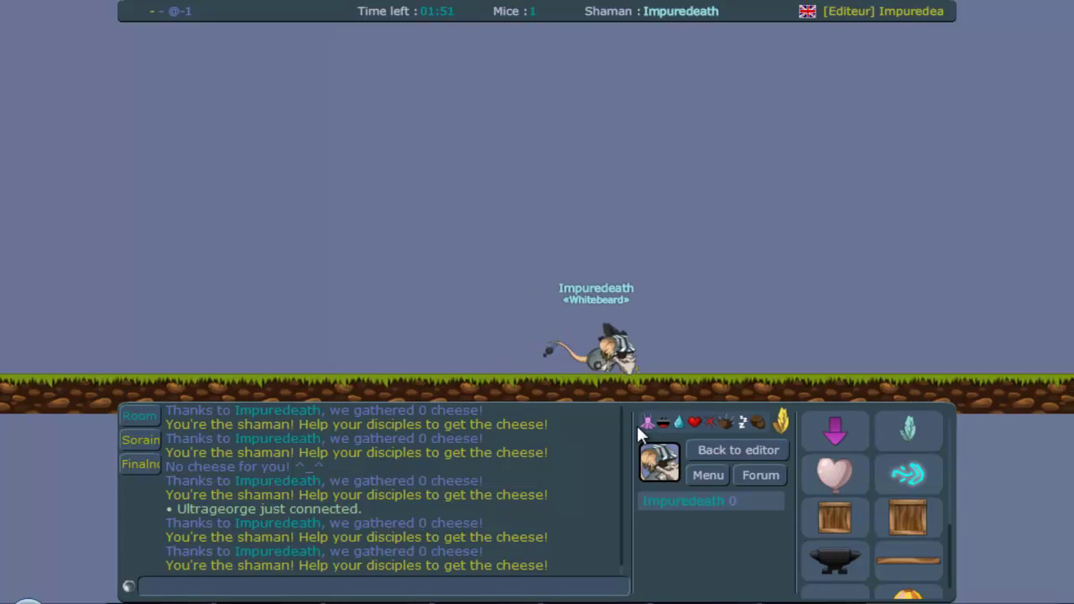
{"action": "left_click", "coordinate": [702, 448]}
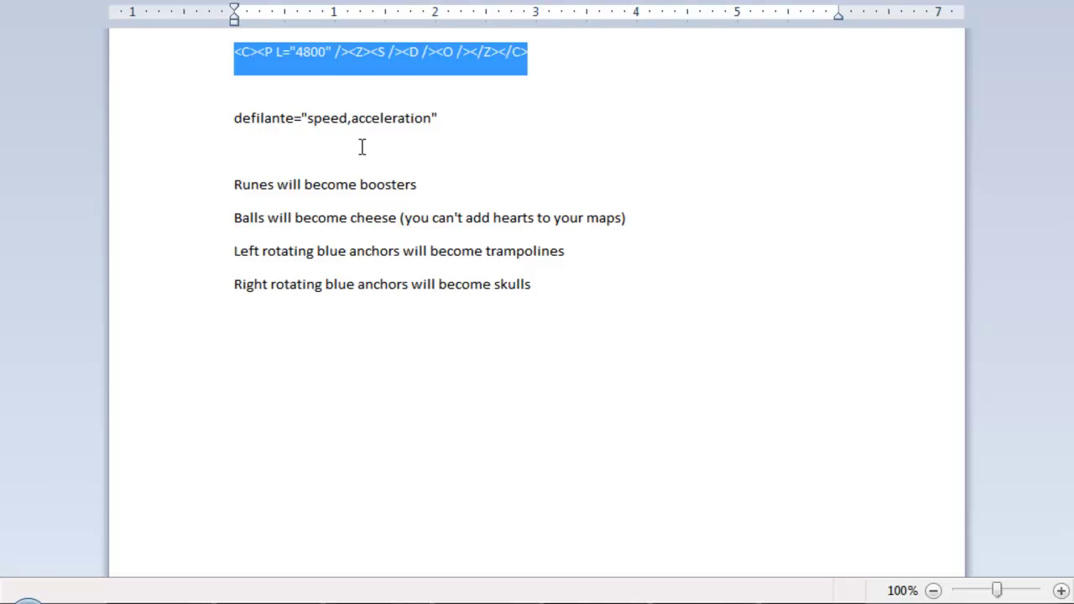
Step: In the notes document, copy the defilante="speed,acceleration" attribute and insert it before L="4800" in the map code
{"action": "left_click", "coordinate": [336, 58]}
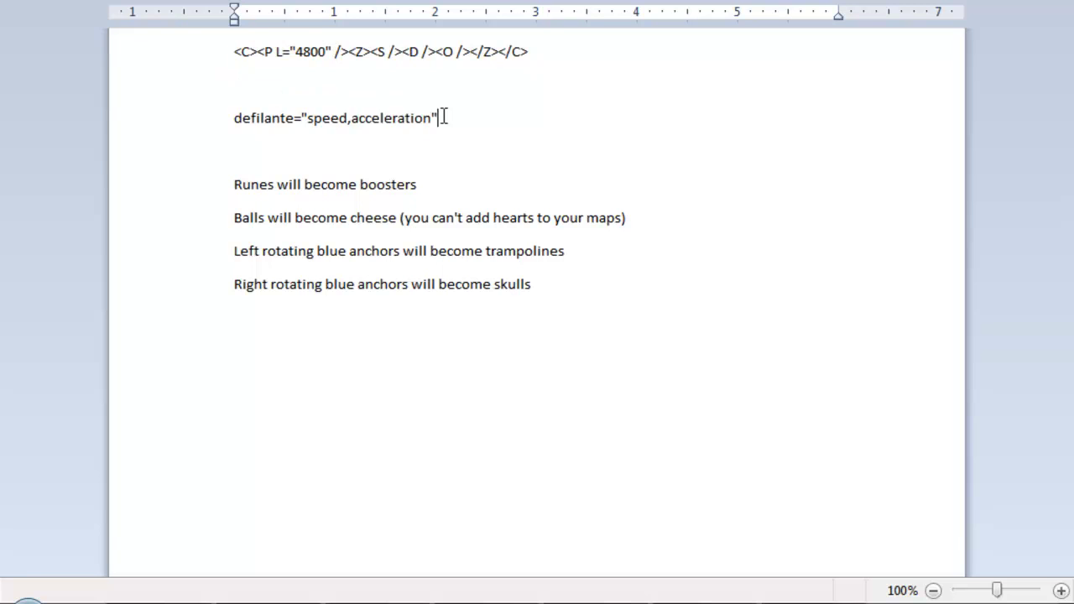
{"action": "left_click_drag", "start_coordinate": [445, 118], "coordinate": [201, 105]}
{"action": "left_click", "coordinate": [202, 104]}
{"action": "left_click_drag", "start_coordinate": [433, 115], "coordinate": [265, 139]}
{"action": "key", "text": "ctrl+c"}
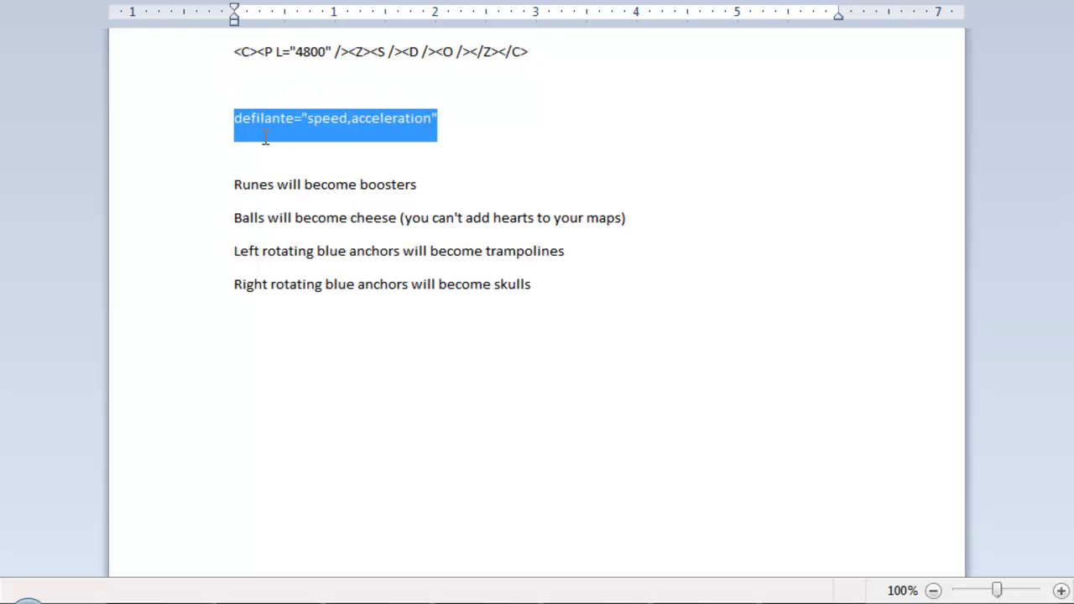
{"action": "left_click", "coordinate": [278, 52]}
{"action": "key", "text": "ctrl+v"}
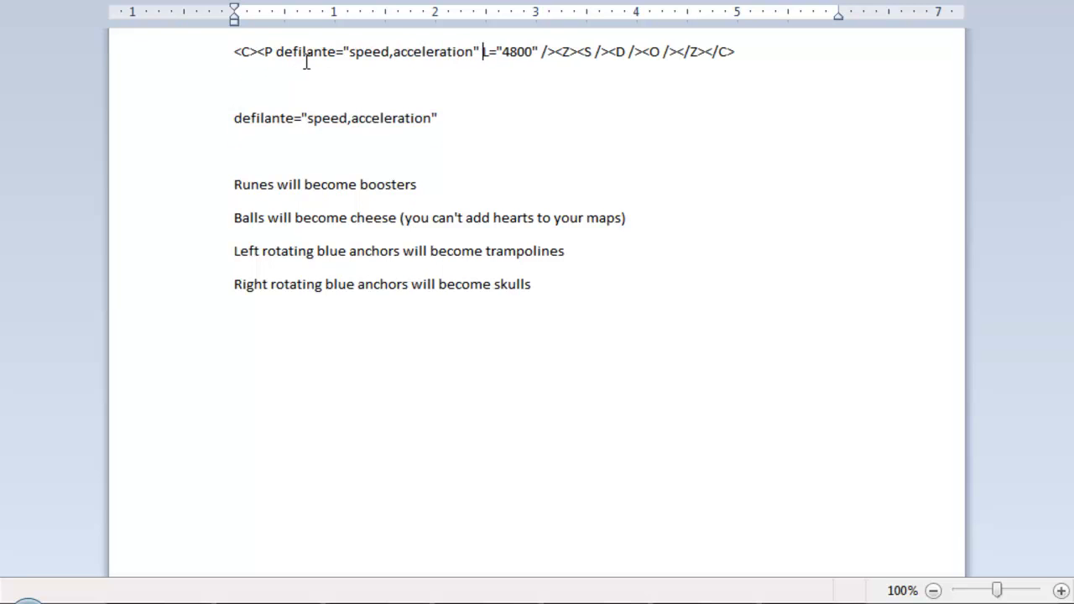
Step: Replace the speed placeholder in the map code with 5 and the acceleration placeholder with 1
{"action": "double_click", "coordinate": [369, 52]}
{"action": "type", "text": "5"}
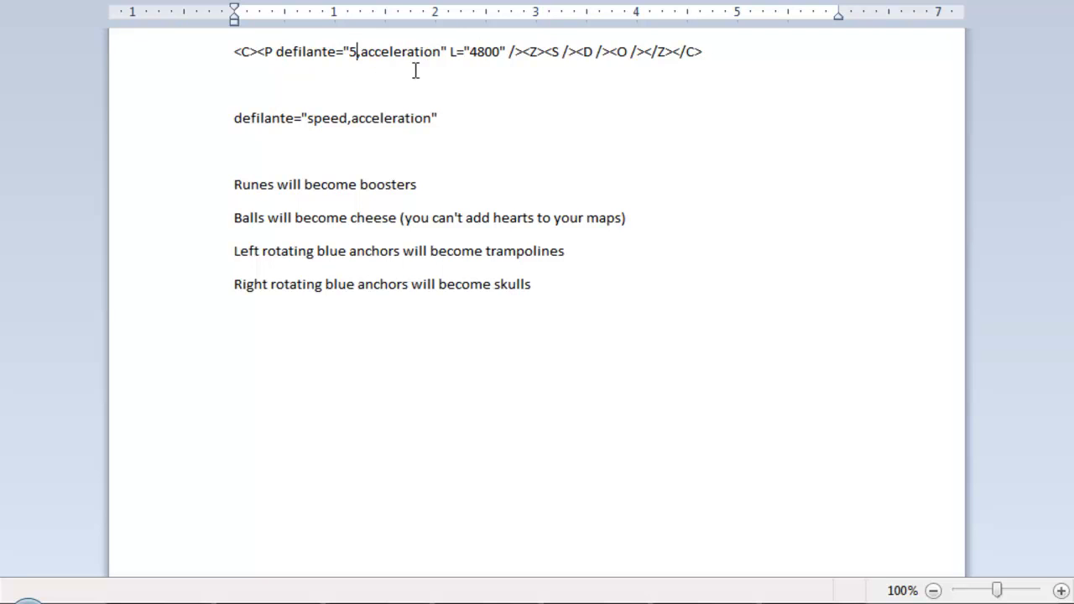
{"action": "double_click", "coordinate": [399, 53]}
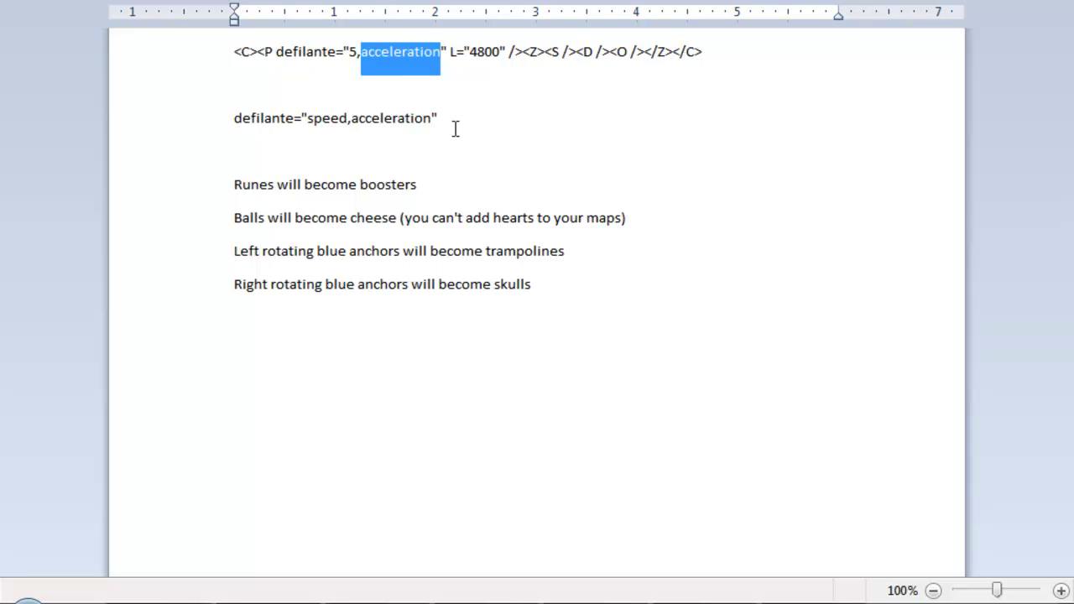
{"action": "type", "text": "1"}
Step: Copy the map code containing defilante="5,1" and L="4800" and load it in the map editor
{"action": "left_click_drag", "start_coordinate": [671, 50], "coordinate": [219, 53]}
{"action": "key", "text": "ctrl+c"}
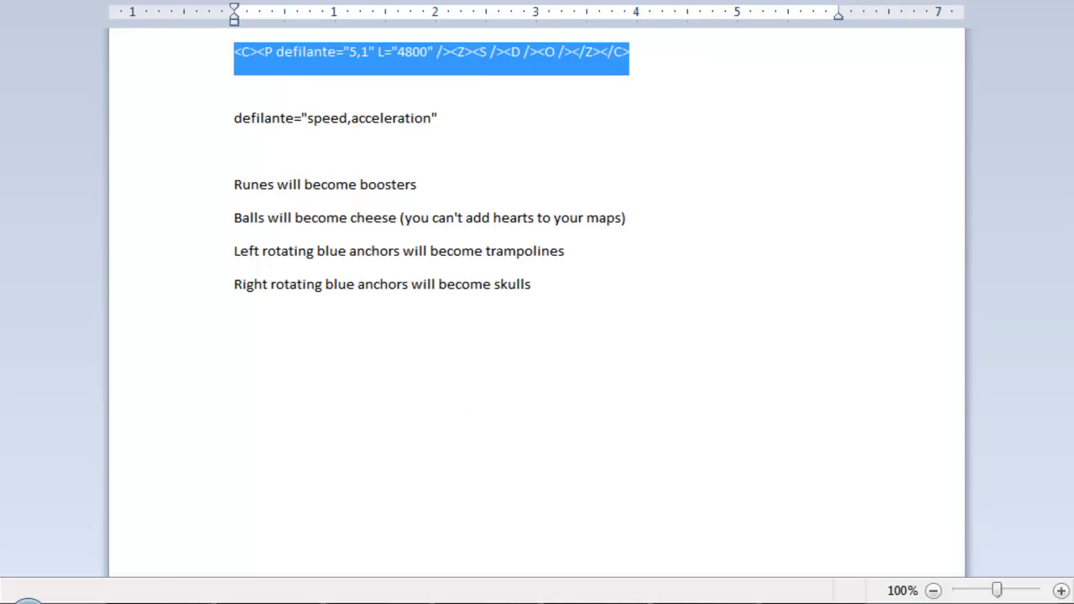
{"action": "key", "text": "alt+Tab"}
{"action": "left_click", "coordinate": [403, 521]}
{"action": "left_click", "coordinate": [596, 558]}
{"action": "key", "text": "ctrl+v"}
{"action": "left_click", "coordinate": [616, 585]}
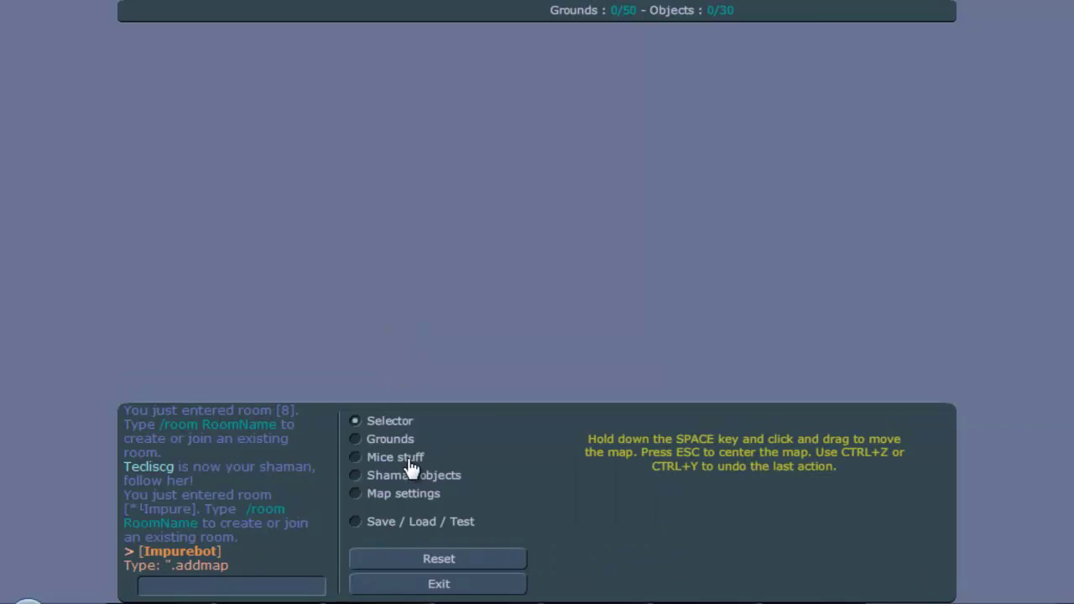
Step: Draw a grass ground about 915 by 37 along the lower part of the map and select it
{"action": "left_click", "coordinate": [393, 440]}
{"action": "left_click", "coordinate": [615, 537]}
{"action": "mouse_move", "coordinate": [126, 386]}
{"action": "left_mouse_down"}
{"action": "mouse_move", "coordinate": [461, 403]}
{"action": "mouse_move", "coordinate": [1070, 394]}
{"action": "left_mouse_up"}
{"action": "left_click", "coordinate": [394, 423]}
{"action": "left_click", "coordinate": [404, 401]}
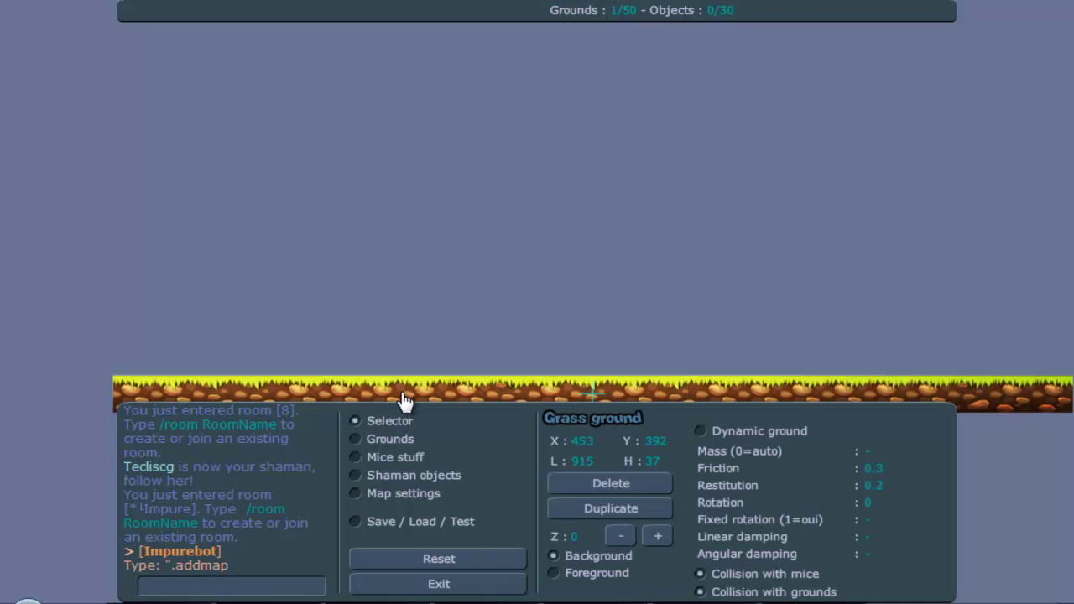
Step: Set the grass ground's length to 3000 and move it so its left end meets the map's left edge
{"action": "double_click", "coordinate": [578, 460]}
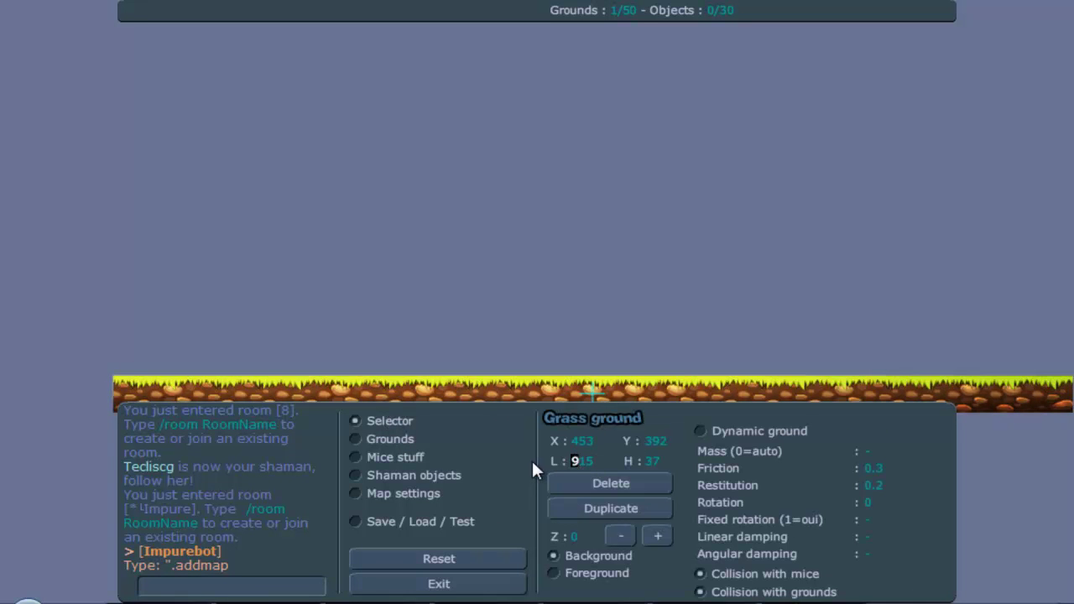
{"action": "type", "text": "3000"}
{"action": "left_click_drag", "start_coordinate": [338, 383], "coordinate": [836, 364]}
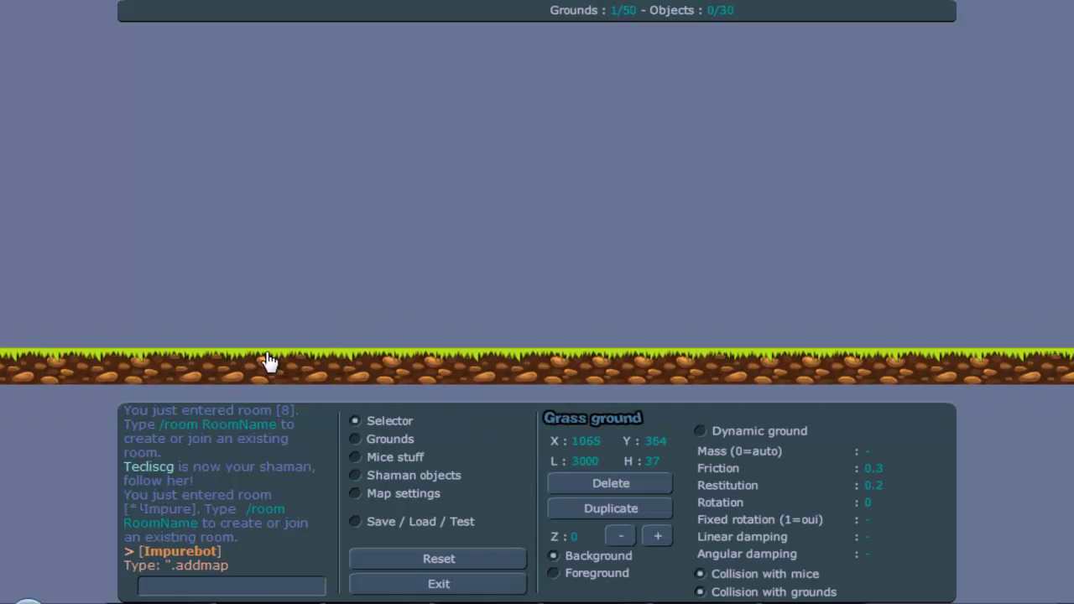
{"action": "left_click_drag", "start_coordinate": [269, 364], "coordinate": [715, 394]}
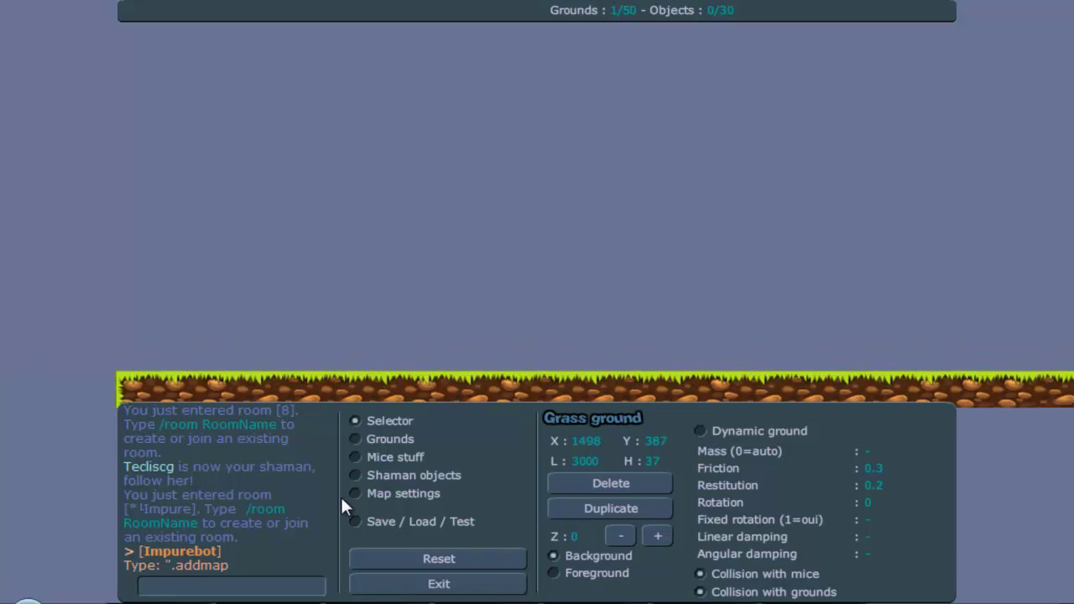
Step: Place a mice spawn on the grass ground about 290 from the map's left edge
{"action": "left_click", "coordinate": [390, 457]}
{"action": "left_click", "coordinate": [598, 457]}
{"action": "left_click", "coordinate": [424, 351]}
Step: Validate the defilante="5,1" map to watch how the mouse moves, and return to the editor
{"action": "left_click", "coordinate": [443, 521]}
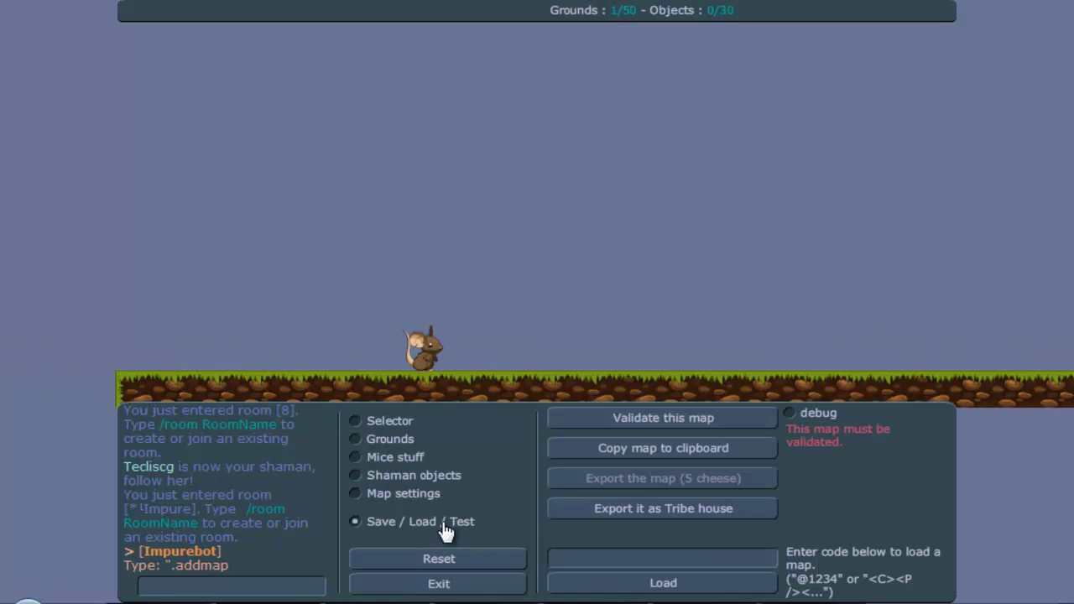
{"action": "left_click", "coordinate": [678, 423]}
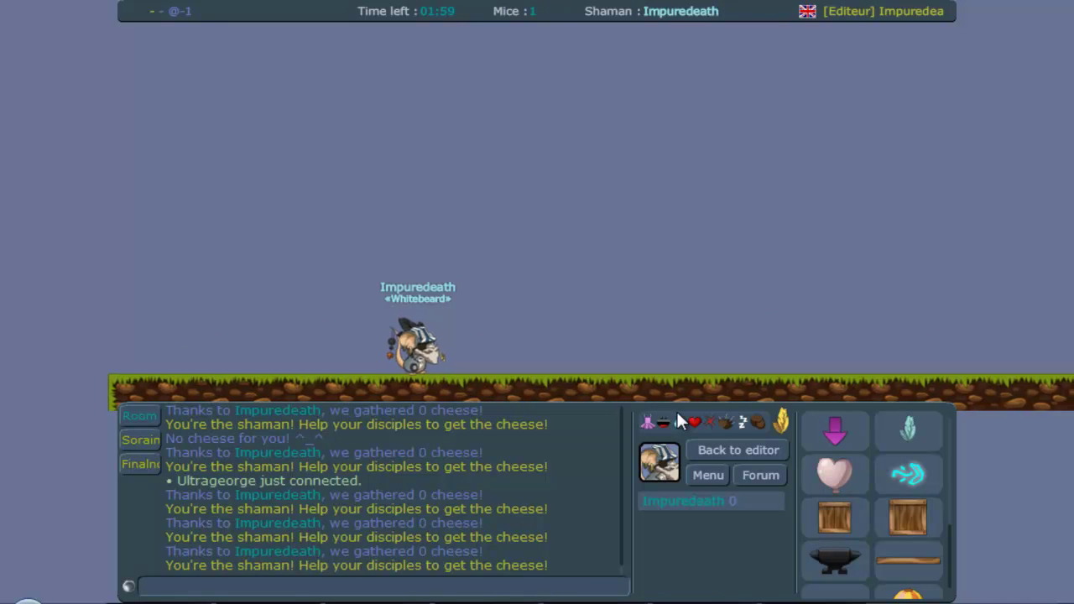
{"action": "key", "text": "Right"}
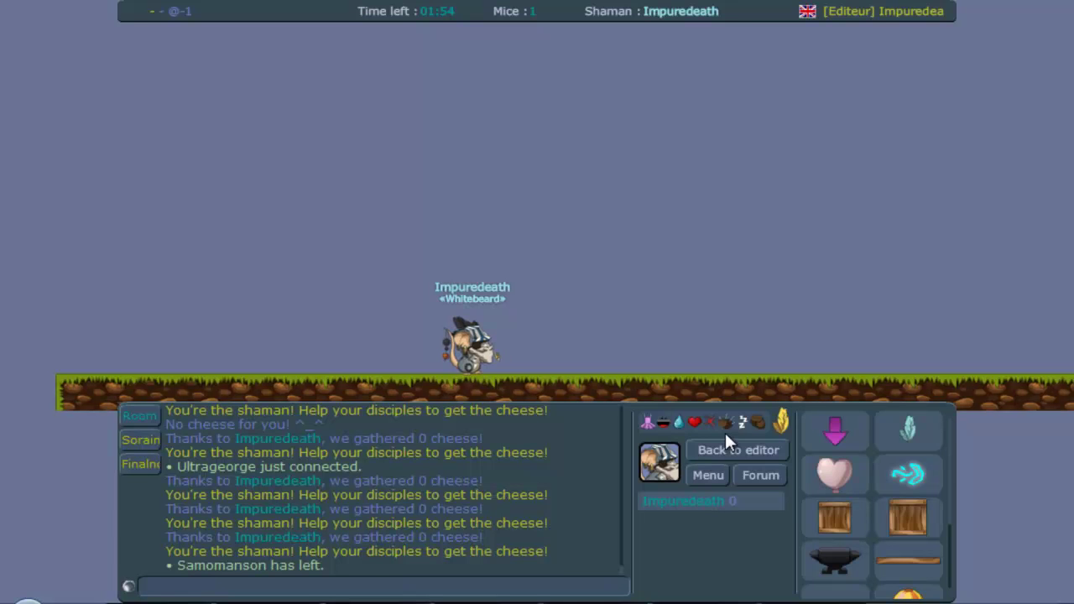
{"action": "left_click", "coordinate": [722, 446]}
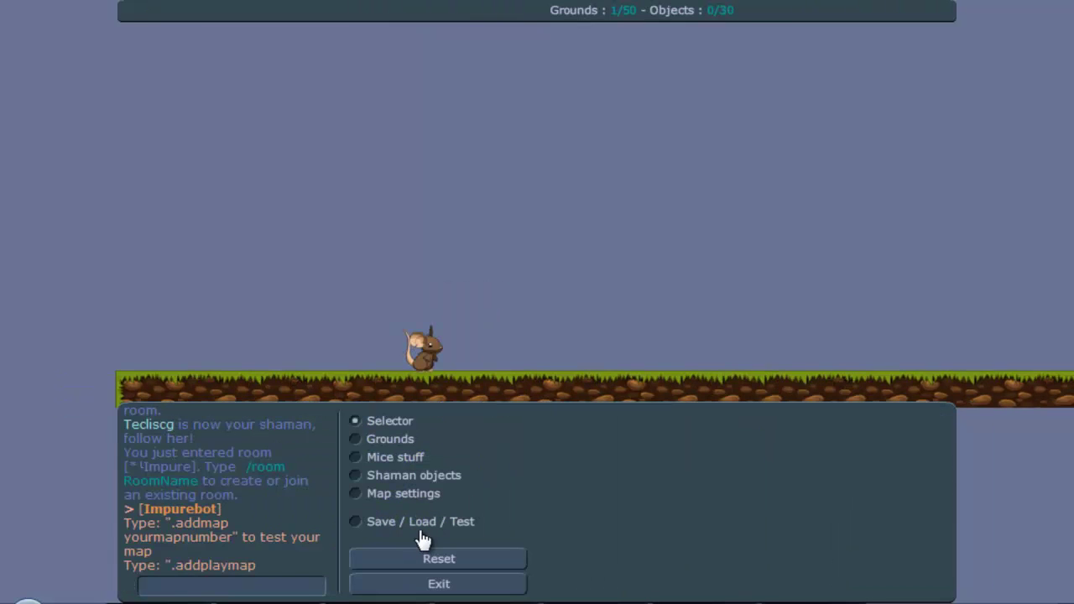
Step: Replace the map code in the notes document with the current map's code, including its ground and mice spawn
{"action": "left_click", "coordinate": [420, 521]}
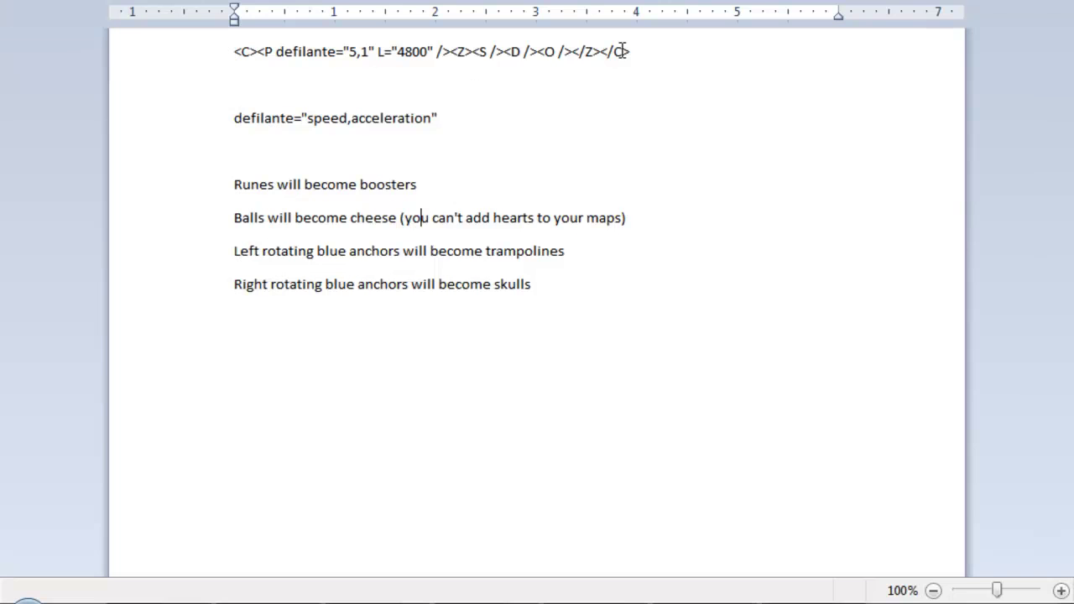
{"action": "left_click_drag", "start_coordinate": [623, 51], "coordinate": [245, 36]}
{"action": "type", "text": "<C><P L=\"4800\" defilante=\"5,1\" /><Z><S><S Y=\"387\" T=\"6\" P=\"0,0,0.3,0.2,0,0,0,0\" L=\"3000\" X=\"1498\" H=\"37\" /></S><D><DS Y=\"355\" X=\"293\" /></D><O /></Z></C>"}
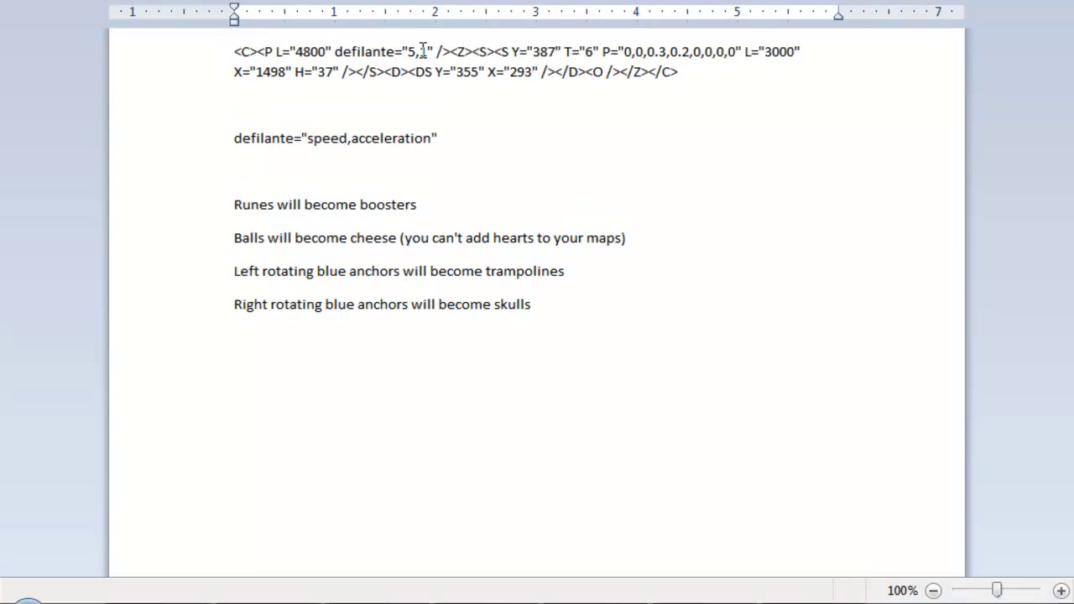
Step: Set the defilante acceleration to 99999 in the notes document's map code and select the whole code for copying
{"action": "key", "text": "BackSpace"}
{"action": "type", "text": "99999"}
{"action": "left_click_drag", "start_coordinate": [678, 84], "coordinate": [174, 37]}
Step: Load the map code with defilante="5,99999" in the map editor and validate the map
{"action": "key", "text": "alt+Tab"}
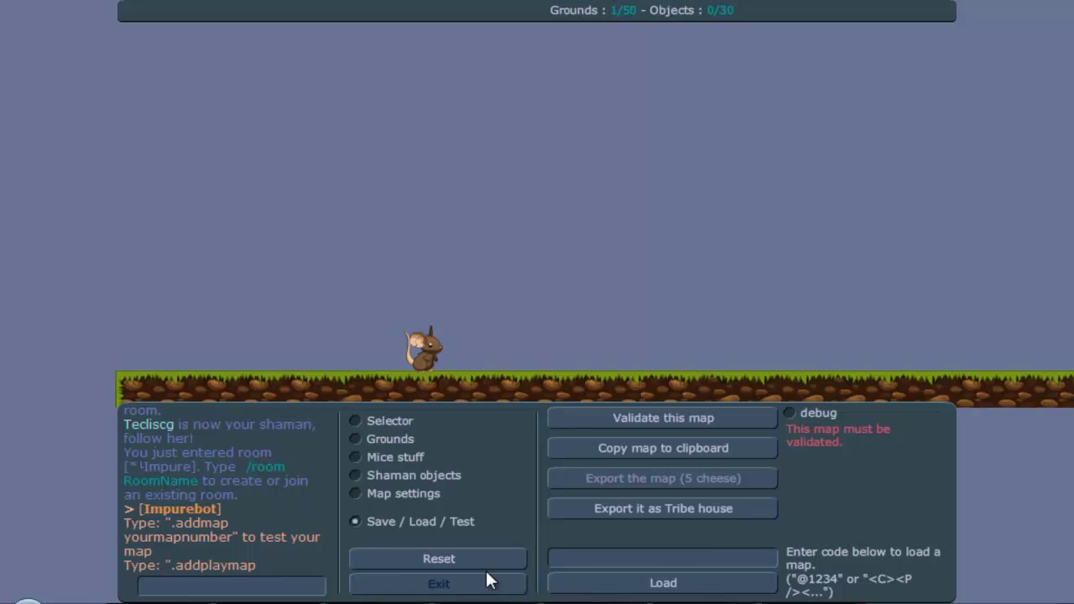
{"action": "key", "text": "ctrl+v"}
{"action": "left_click", "coordinate": [663, 583]}
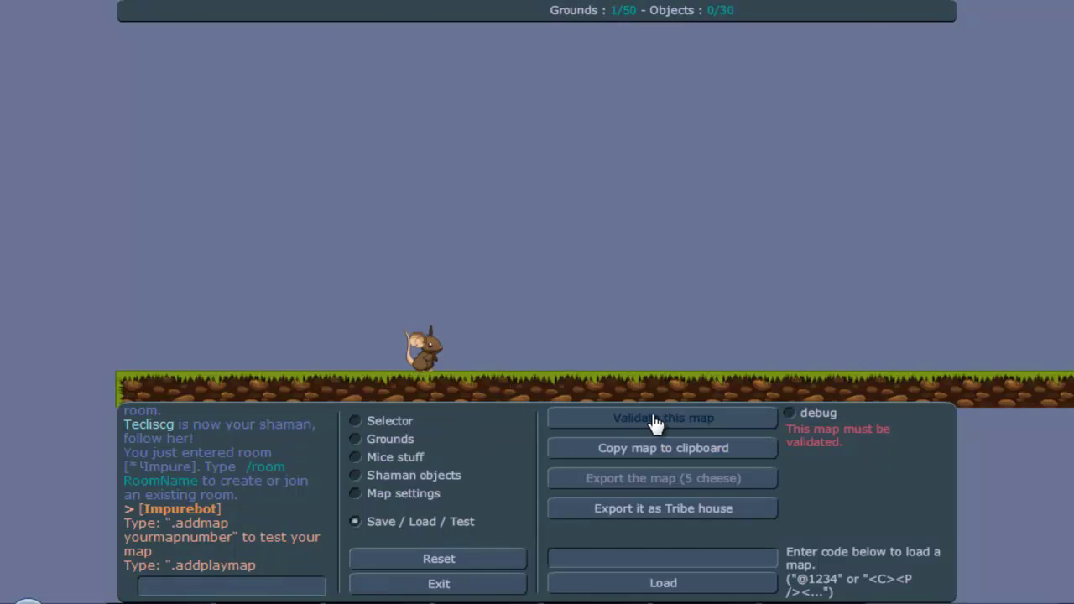
{"action": "left_click", "coordinate": [652, 422]}
Step: Set the defilante acceleration to 10 in the notes document's map code and copy the whole code
{"action": "key", "text": "alt+Tab"}
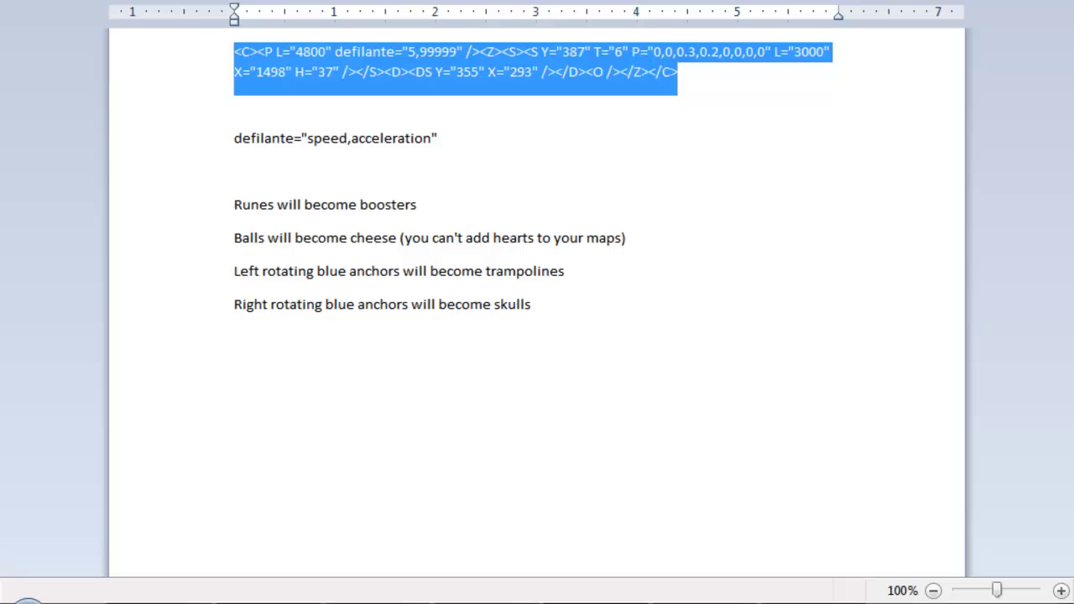
{"action": "left_click", "coordinate": [458, 171]}
{"action": "left_click_drag", "start_coordinate": [458, 51], "coordinate": [420, 51]}
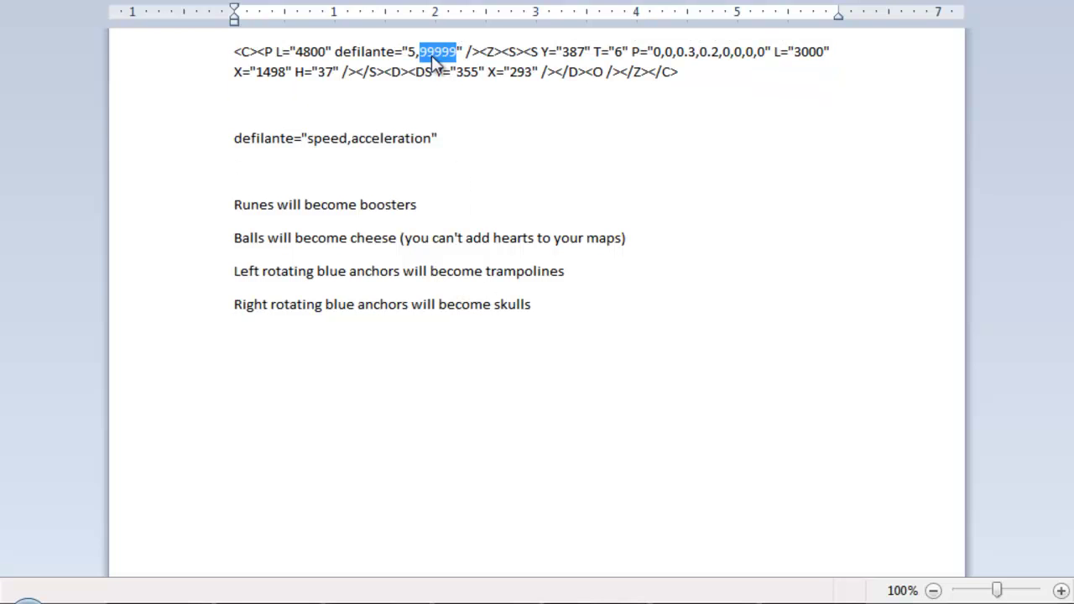
{"action": "type", "text": "10"}
{"action": "left_click_drag", "start_coordinate": [695, 78], "coordinate": [88, 13]}
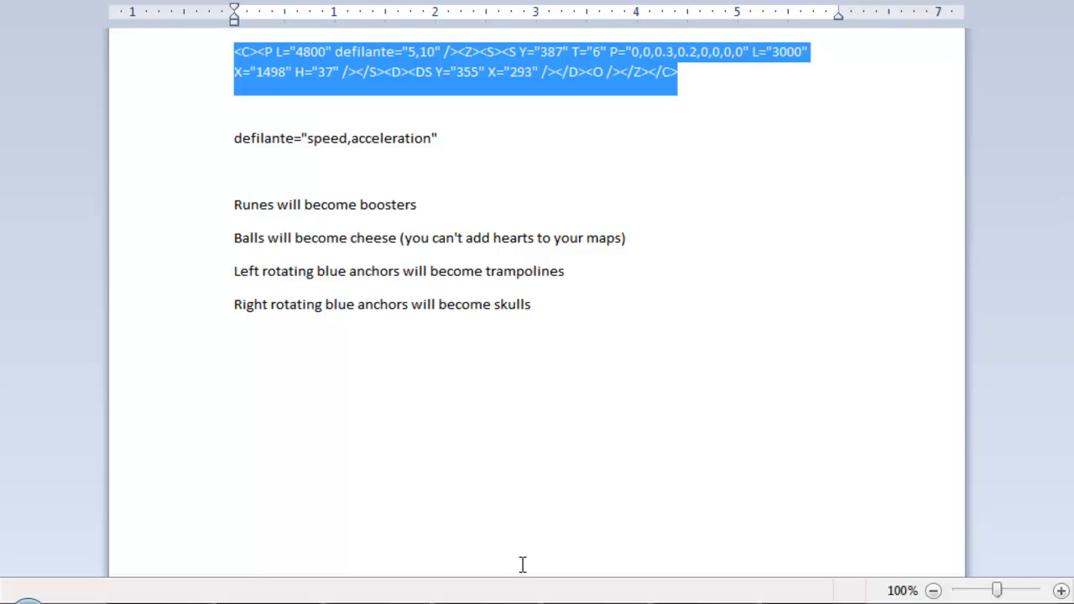
{"action": "key", "text": "ctrl+c"}
Step: Leave the running map test and load the code with defilante="5,10" in the map editor
{"action": "key", "text": "alt+Tab"}
{"action": "left_click", "coordinate": [719, 451]}
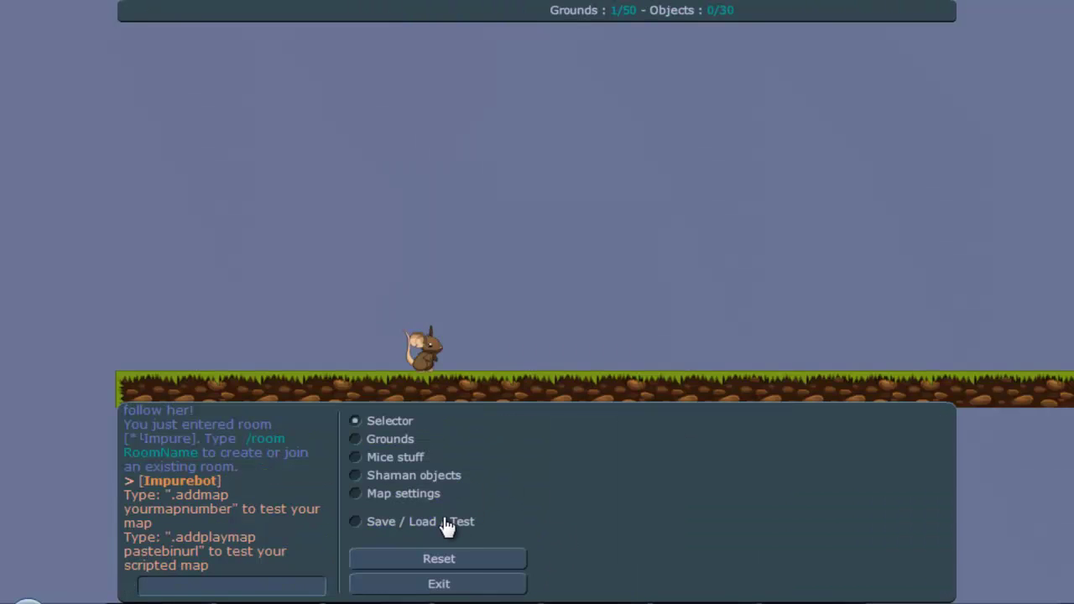
{"action": "left_click", "coordinate": [445, 524]}
{"action": "left_click", "coordinate": [657, 558]}
{"action": "key", "text": "ctrl+v"}
{"action": "left_click", "coordinate": [654, 583]}
{"action": "left_click", "coordinate": [402, 521]}
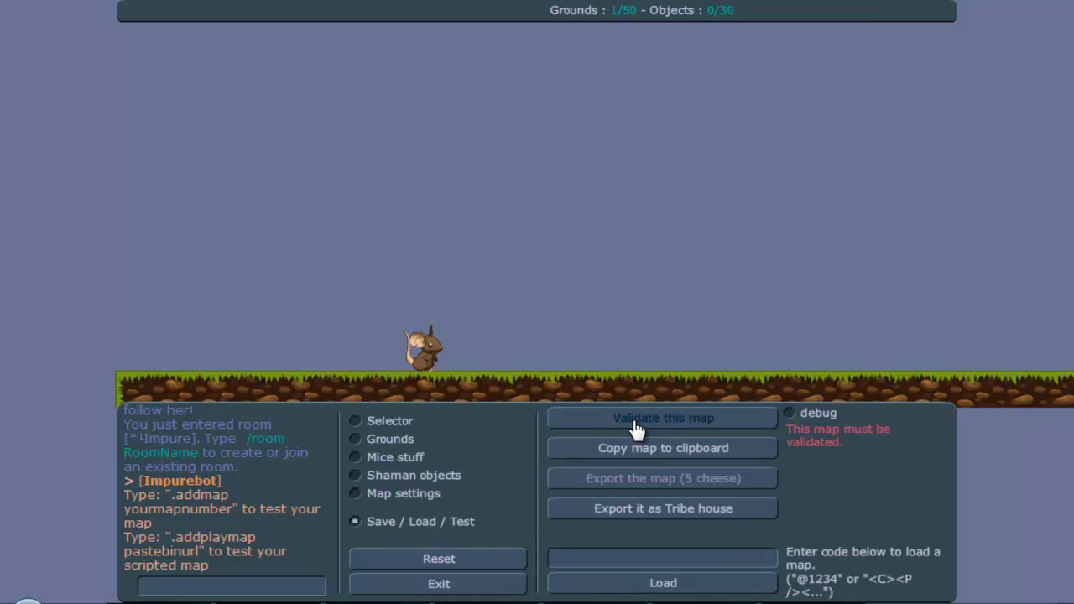
Step: Validate the defilante="5,10" map and test it by running and jumping rightward along the grass ground
{"action": "left_click", "coordinate": [634, 420]}
{"action": "key", "text": "Right"}
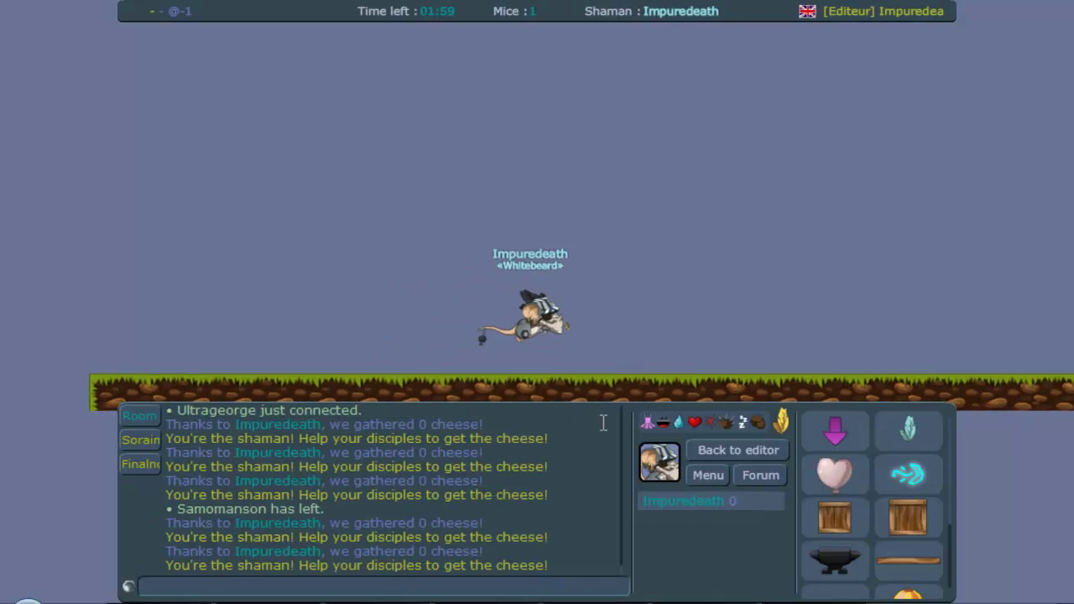
{"action": "key", "text": "Up"}
{"action": "key", "text": "Up"}
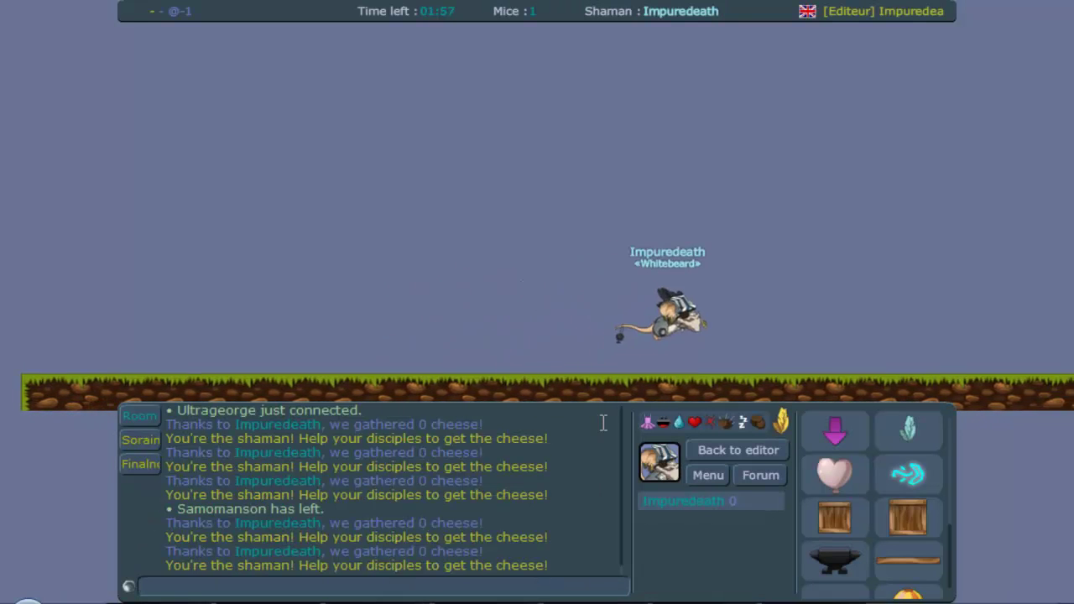
{"action": "key", "text": "Right"}
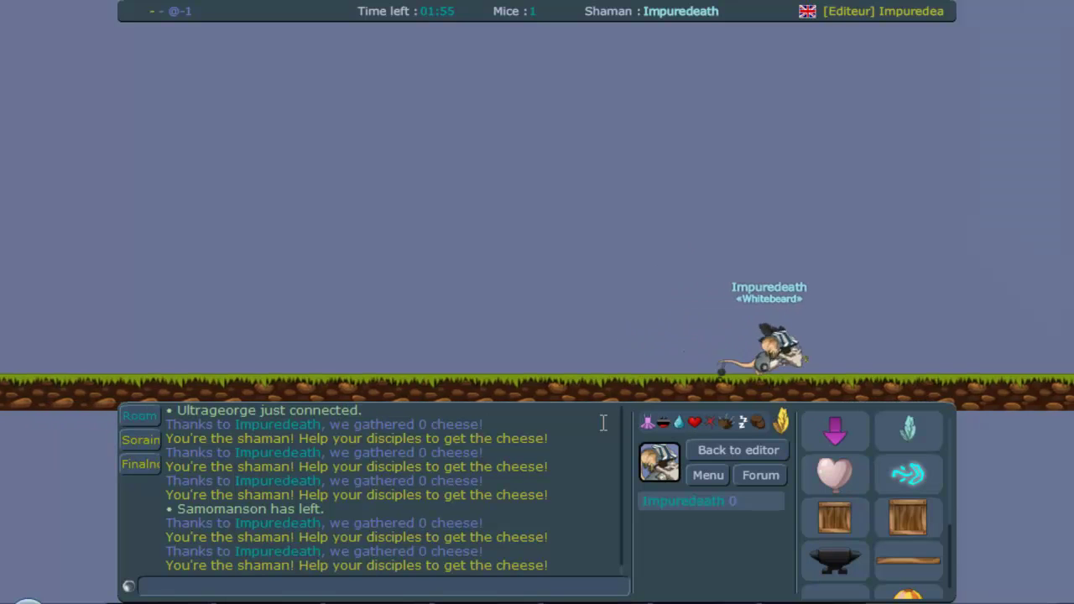
Step: Continue testing the defilante="5,10" map by turning the mouse around and running and jumping it along the grass ground
{"action": "key", "text": "Left"}
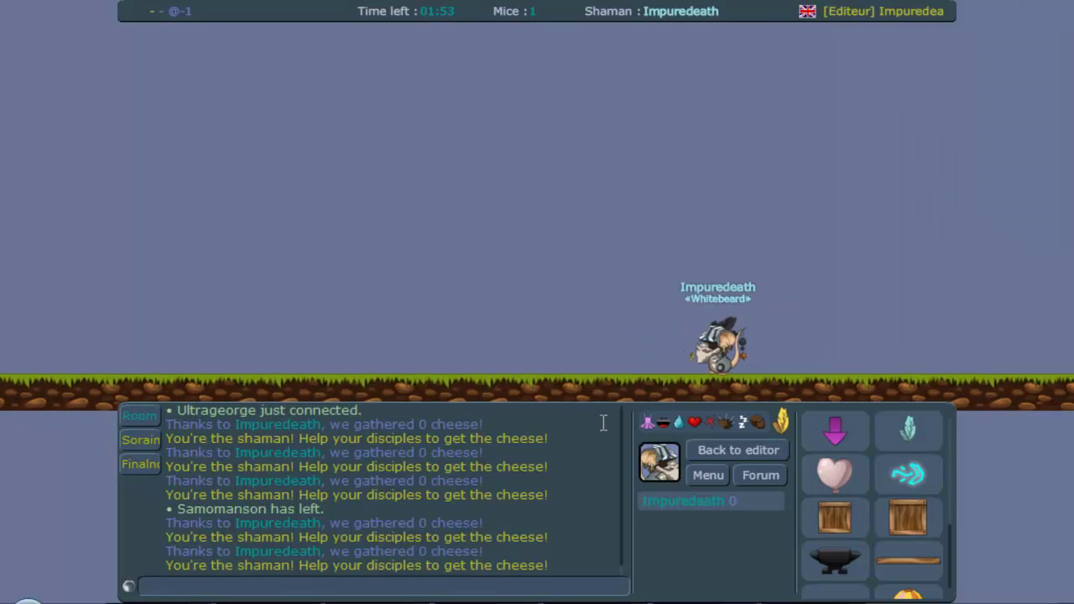
{"action": "key", "text": "Left"}
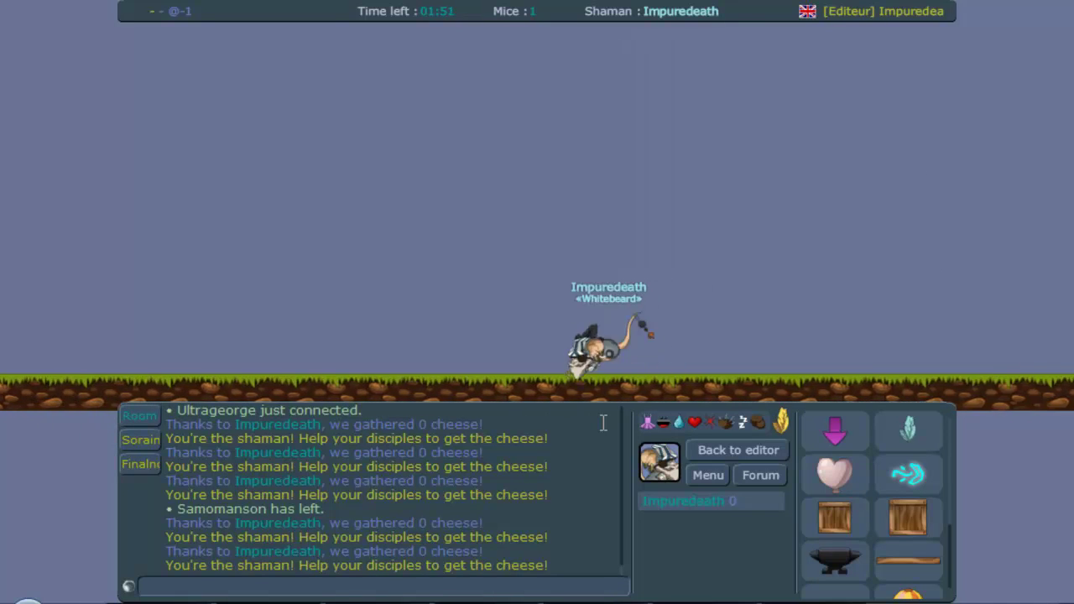
{"action": "key", "text": "Left"}
{"action": "key", "text": "Up"}
{"action": "key", "text": "Up"}
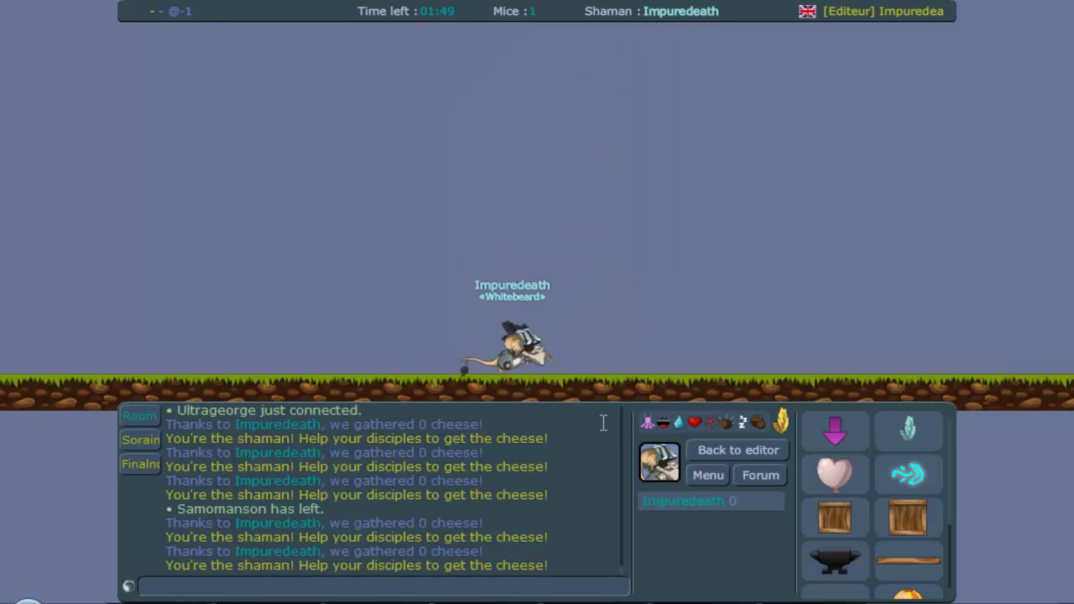
{"action": "key", "text": "Left"}
{"action": "key", "text": "Up"}
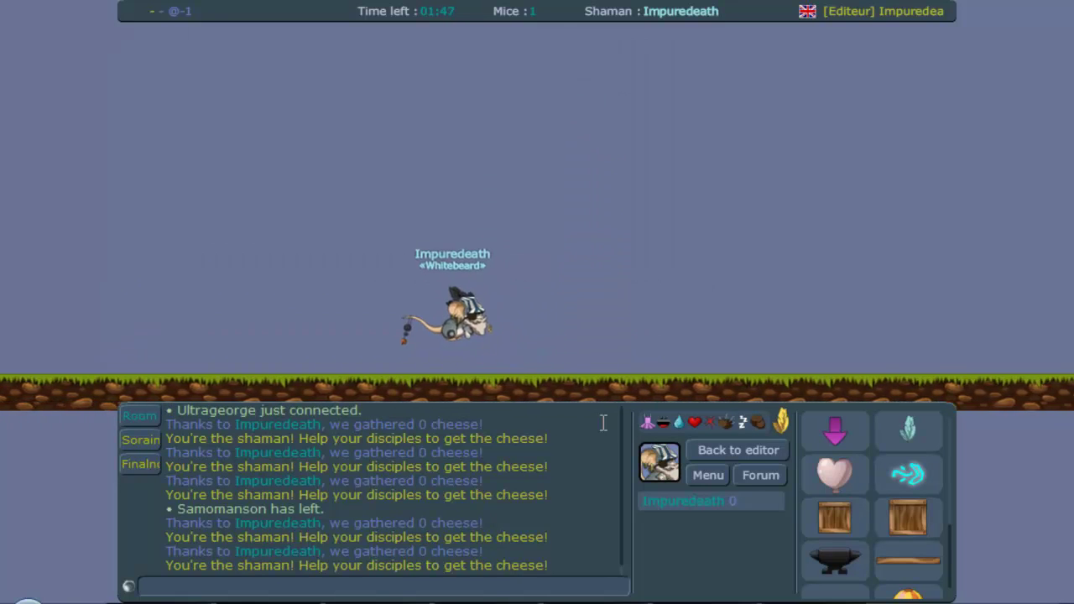
{"action": "key", "text": "Left"}
{"action": "key", "text": "Up"}
{"action": "key", "text": "Up"}
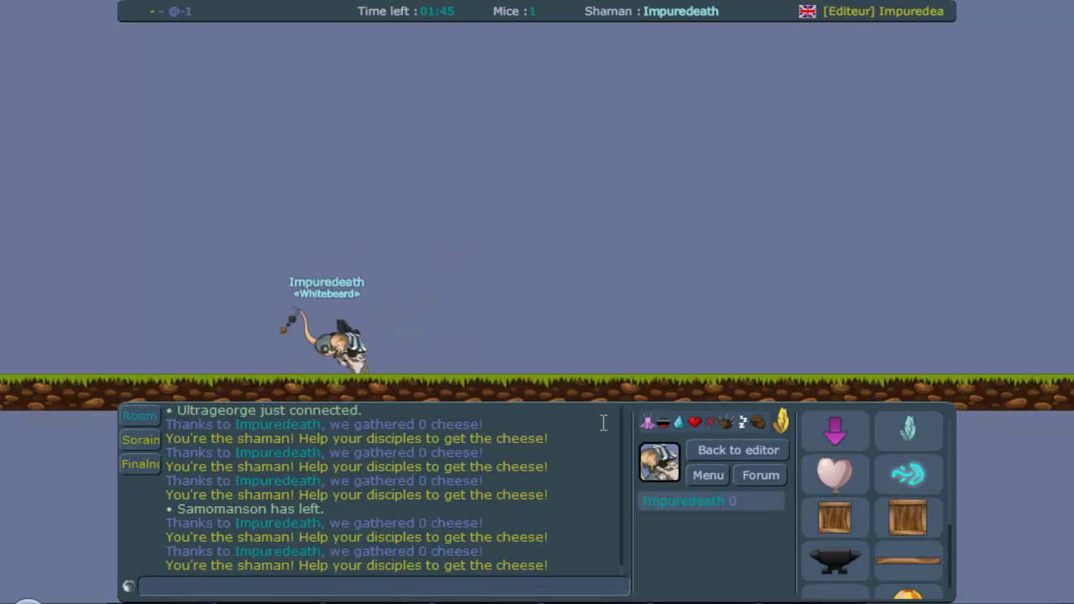
{"action": "key", "text": "Left"}
{"action": "key", "text": "Up"}
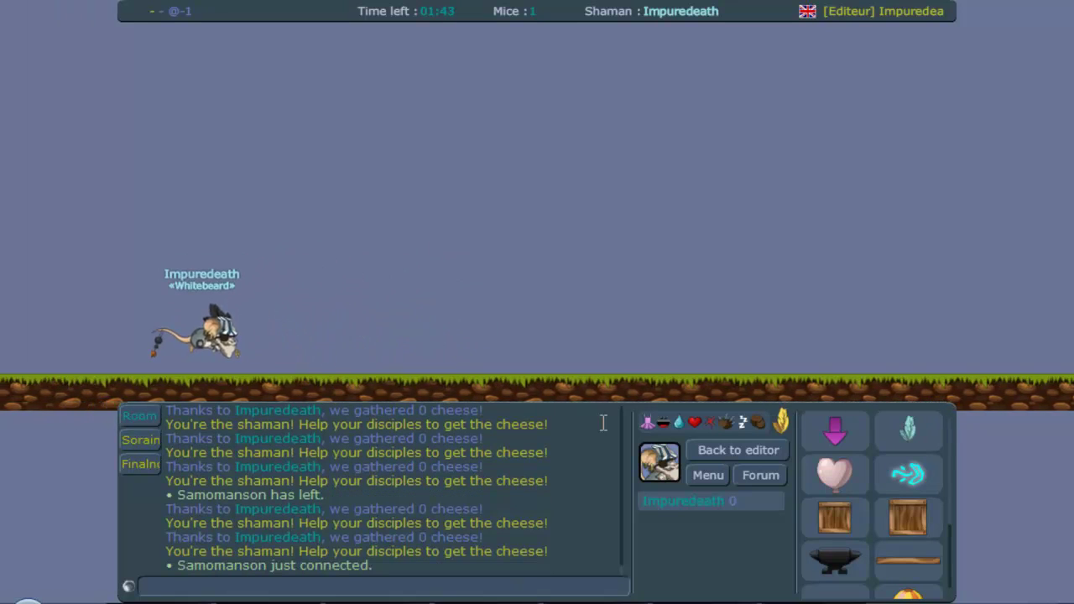
{"action": "key", "text": "Left"}
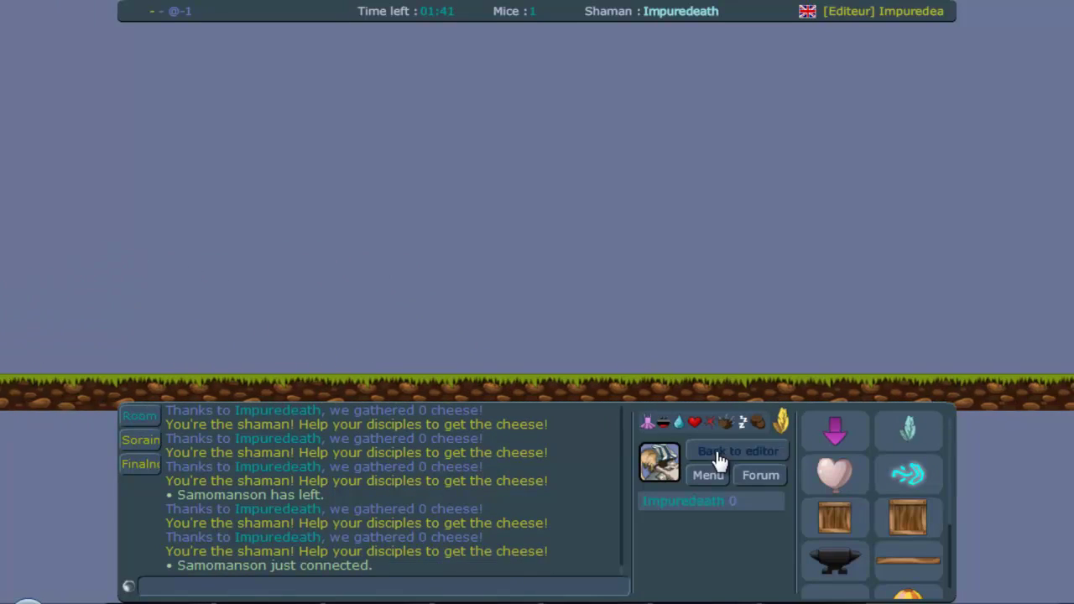
Step: Leave the map test and place five runes in an evenly spaced row just above the grass ground, right of the mice spawn
{"action": "left_click", "coordinate": [723, 451]}
{"action": "left_click", "coordinate": [405, 457]}
{"action": "scroll", "coordinate": [876, 503], "scroll_direction": "down", "scroll_amount": 4}
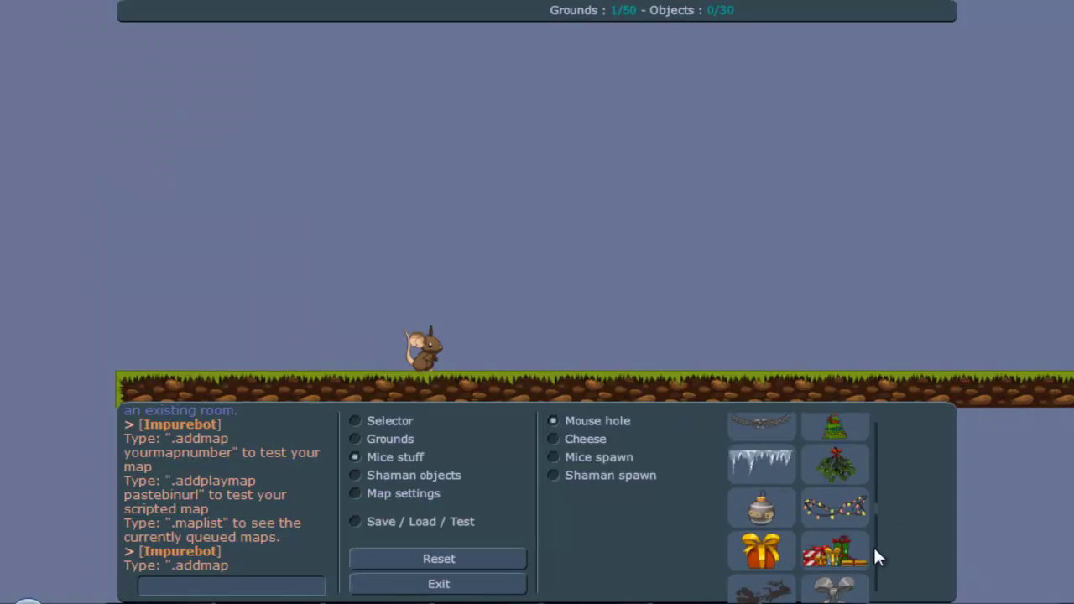
{"action": "left_click", "coordinate": [401, 441]}
{"action": "left_click", "coordinate": [403, 478]}
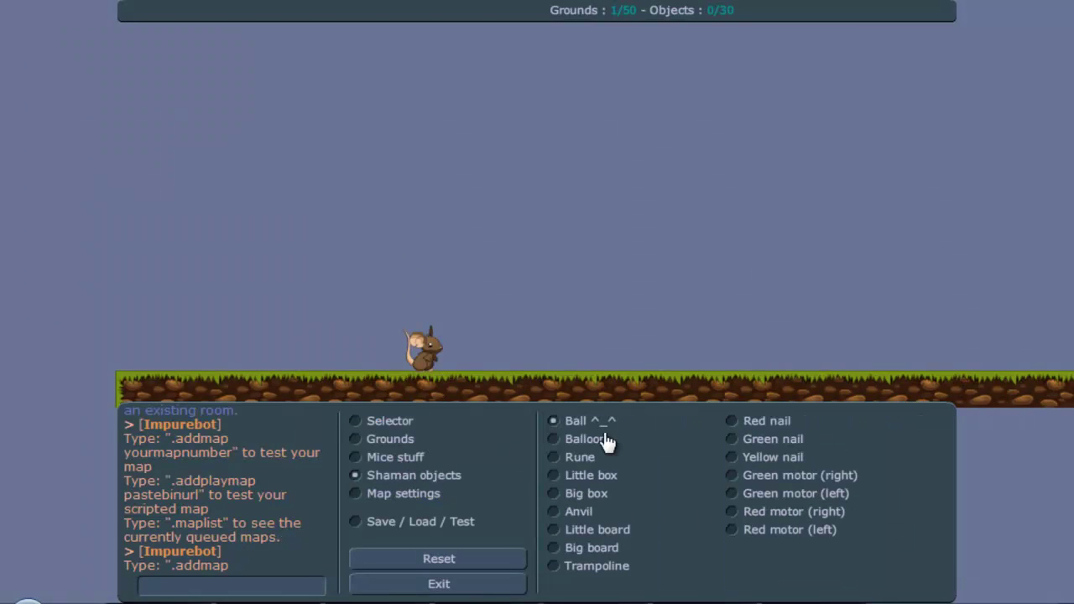
{"action": "left_click", "coordinate": [571, 457]}
{"action": "left_click", "coordinate": [527, 354]}
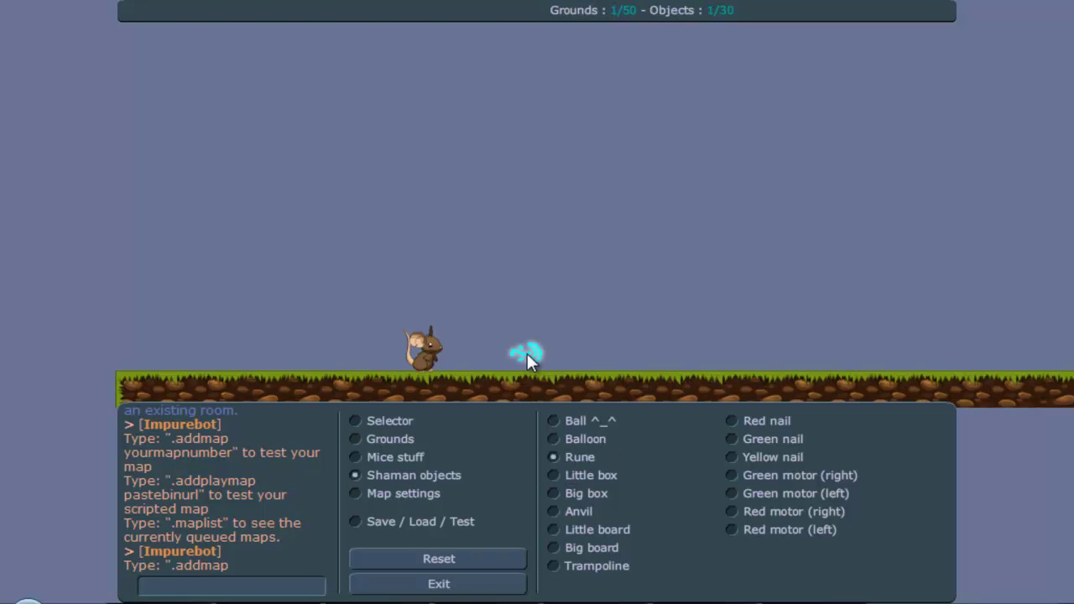
{"action": "left_click", "coordinate": [632, 355]}
{"action": "left_click", "coordinate": [737, 355]}
{"action": "left_click", "coordinate": [851, 355]}
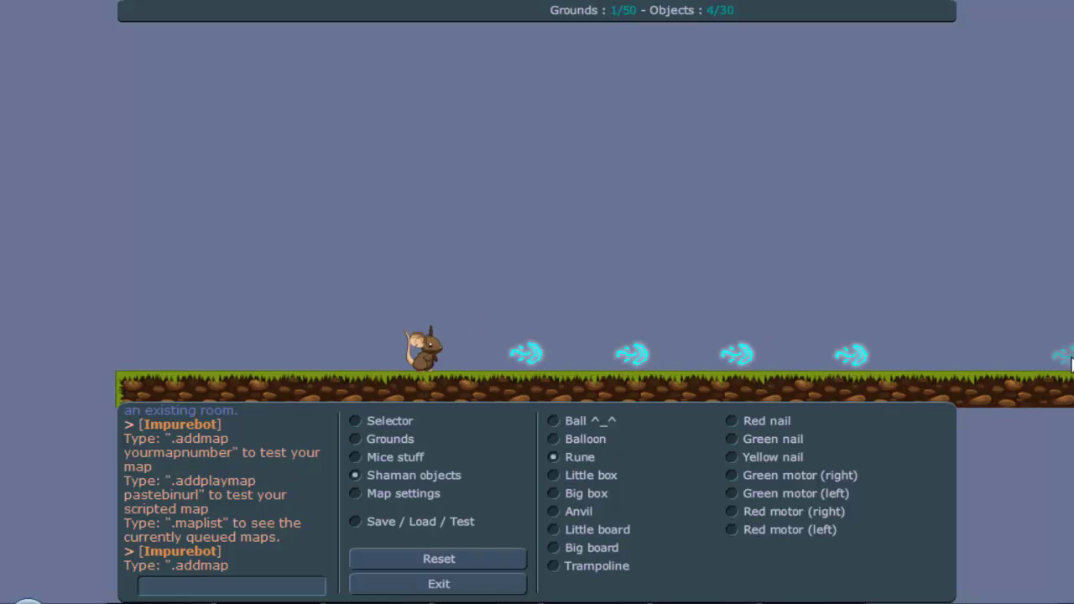
{"action": "left_click", "coordinate": [971, 354]}
Step: Validate the map with the five runes and test it by running and jumping the mouse along the grass ground
{"action": "left_click", "coordinate": [419, 522]}
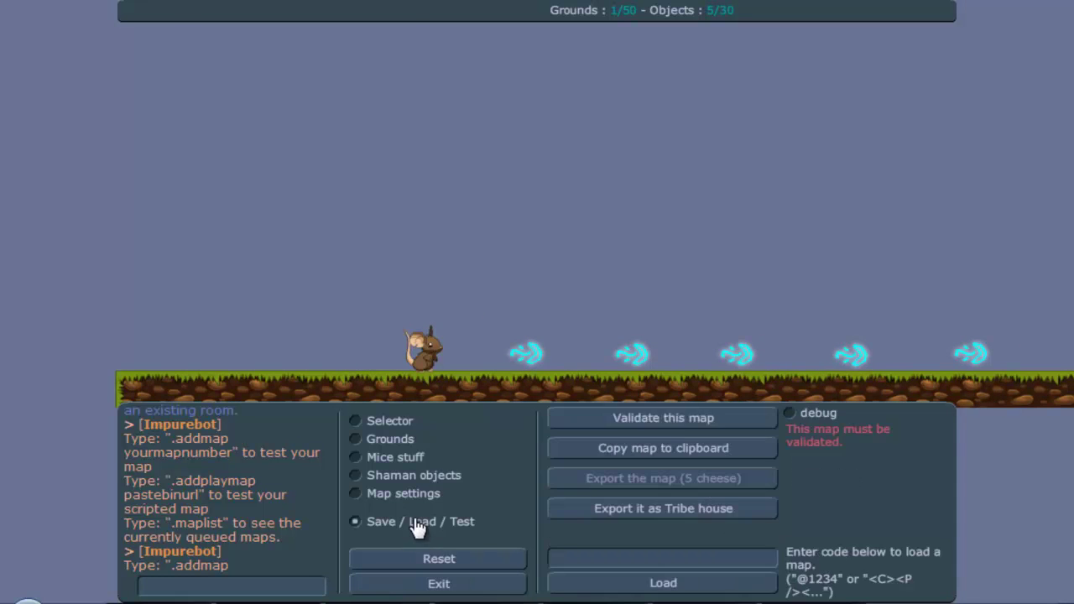
{"action": "left_click", "coordinate": [683, 419]}
{"action": "key", "text": "Right"}
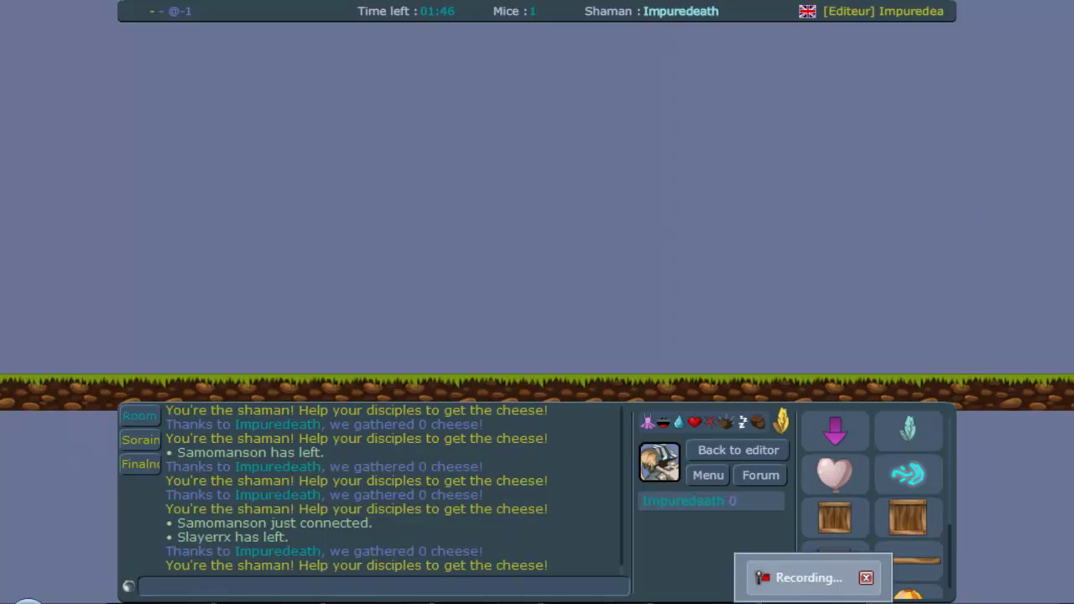
{"action": "key", "text": "Left"}
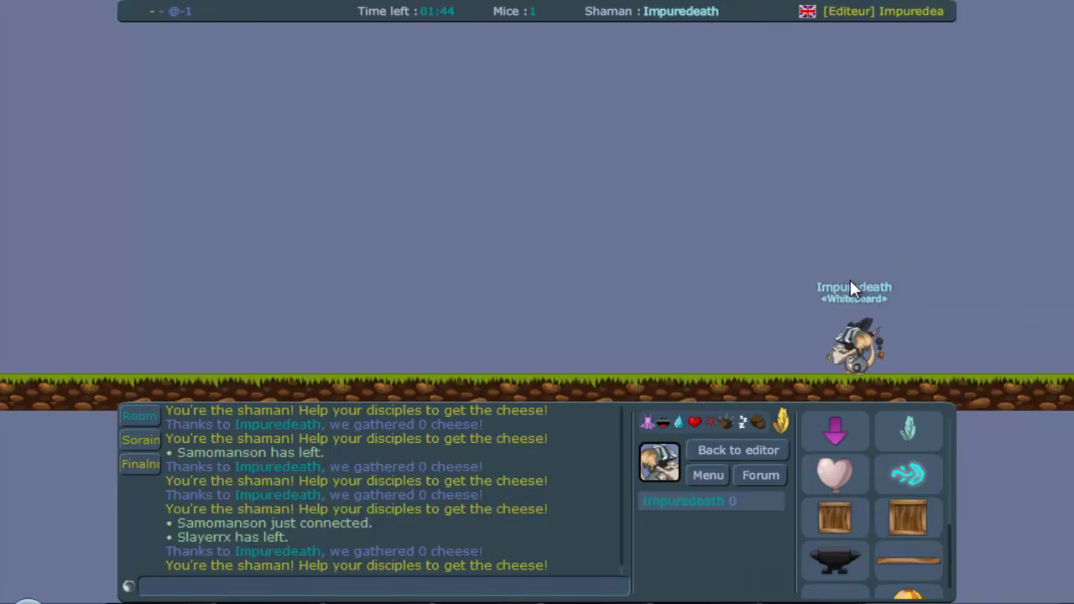
{"action": "key", "text": "Left"}
{"action": "key", "text": "Up"}
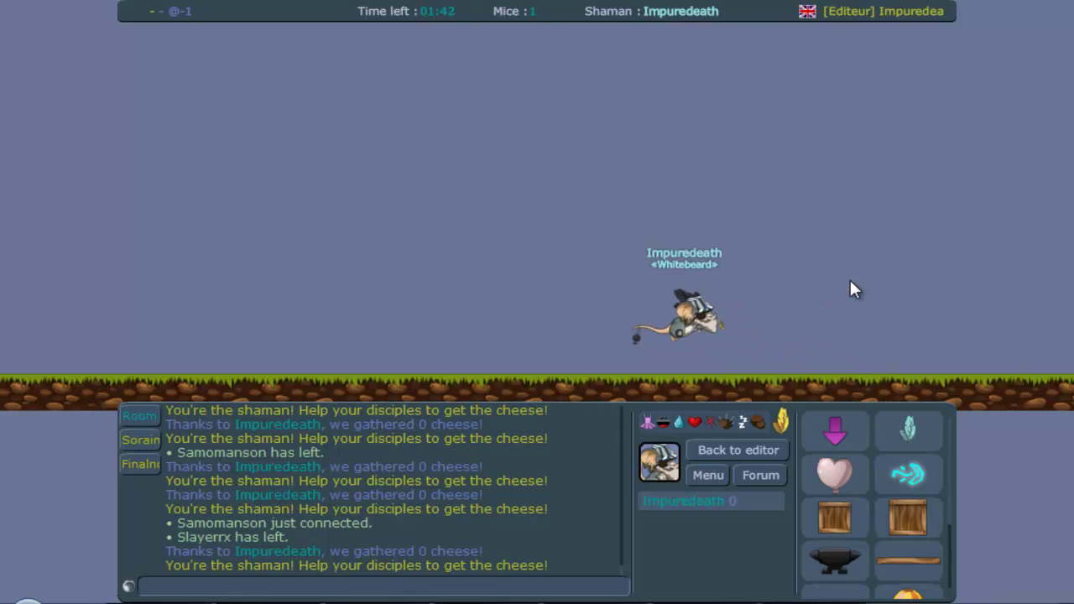
{"action": "key", "text": "Up"}
{"action": "key", "text": "Left"}
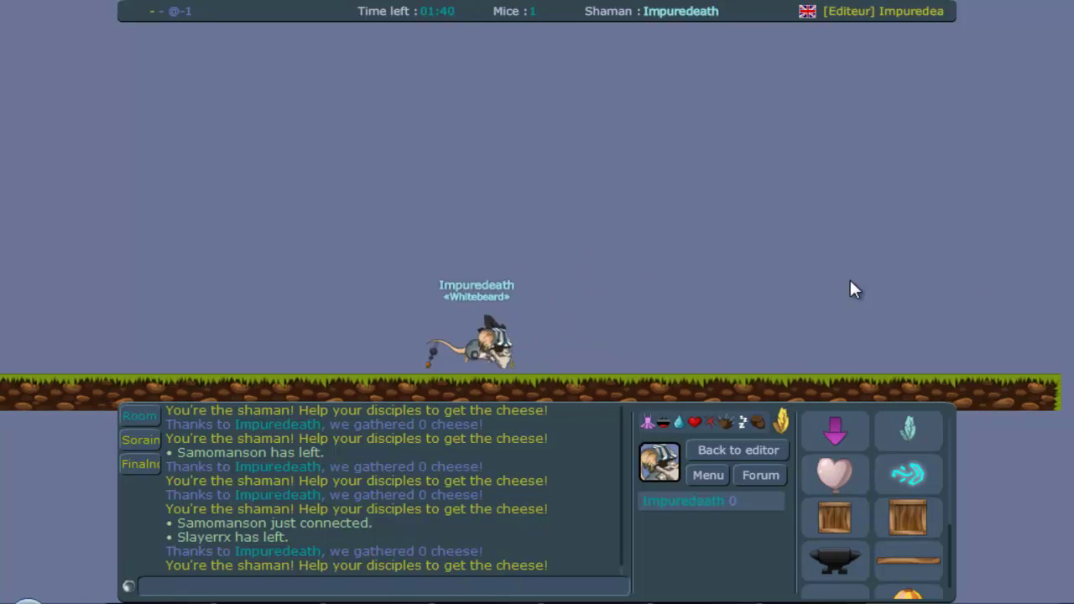
{"action": "key", "text": "Left"}
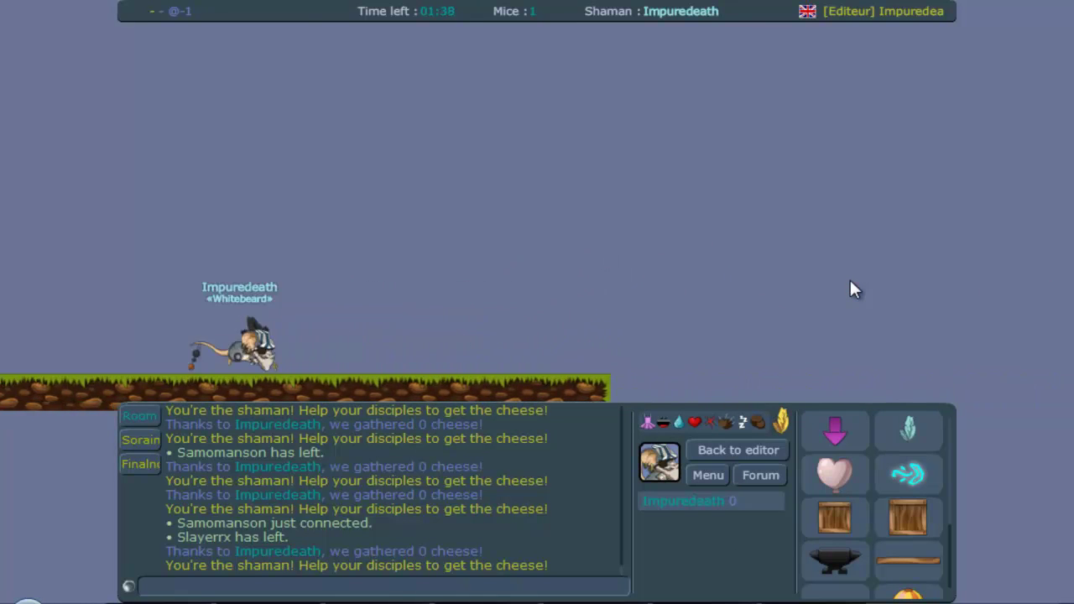
{"action": "key", "text": "Left"}
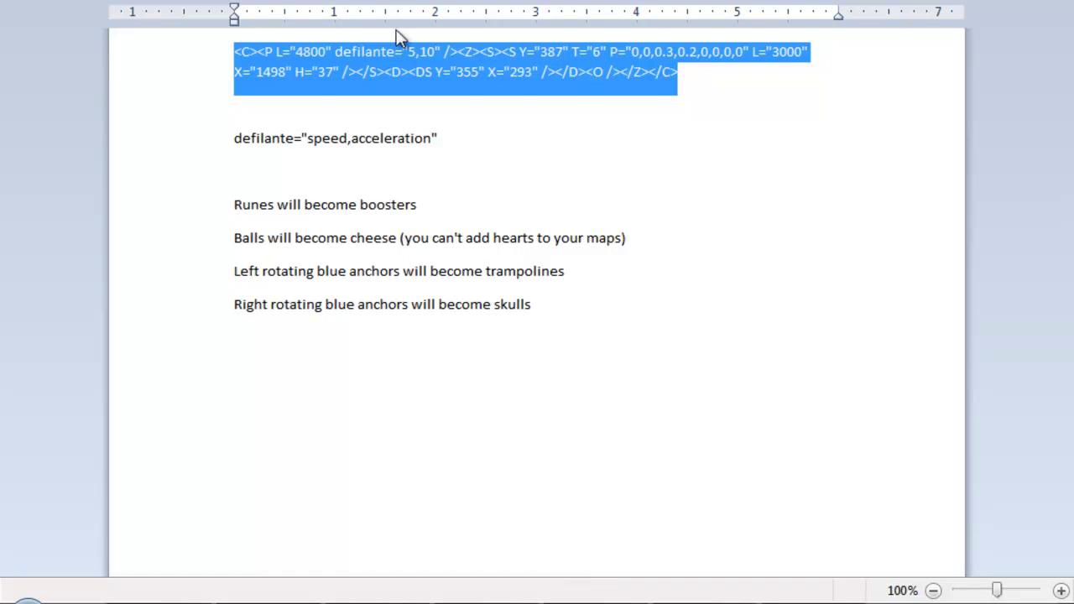
Step: Leave the rune map test and remove the L="4800" attribute from the notes document's map code
{"action": "left_click", "coordinate": [419, 51]}
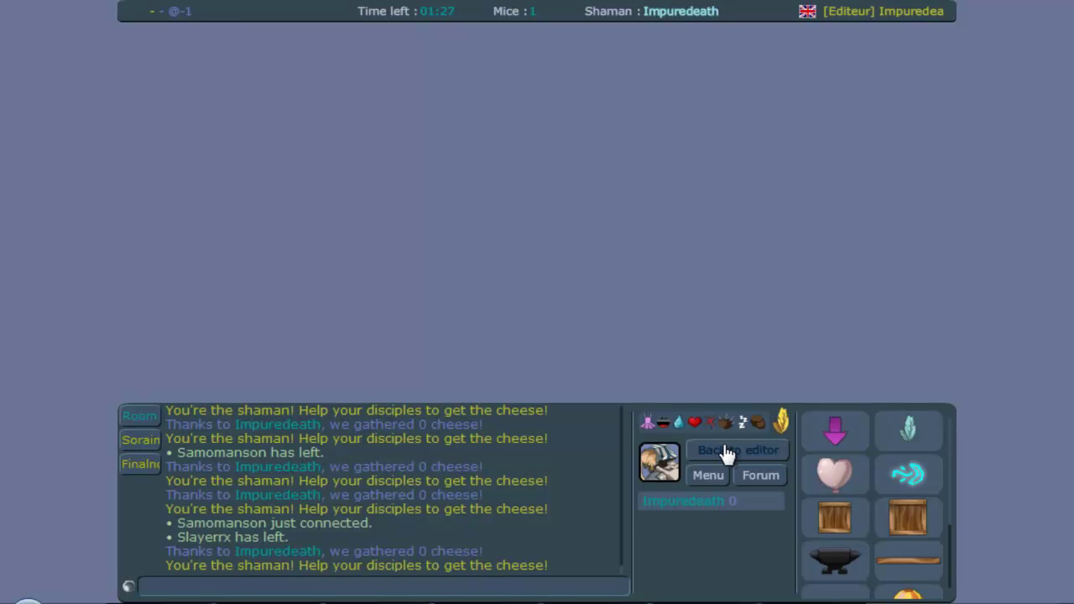
{"action": "left_click", "coordinate": [726, 452]}
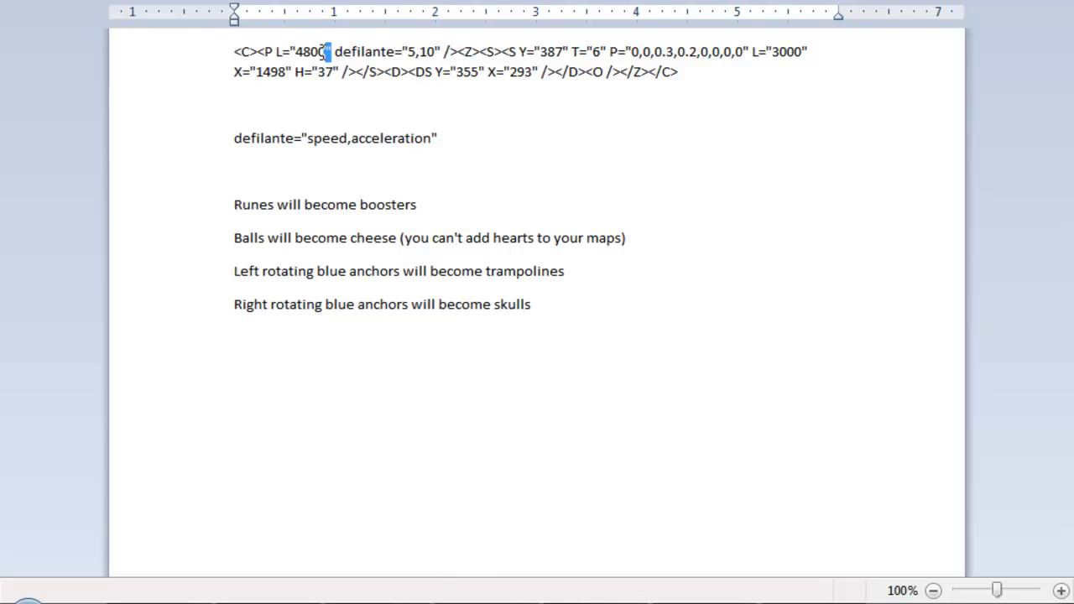
{"action": "left_click_drag", "start_coordinate": [322, 52], "coordinate": [279, 58]}
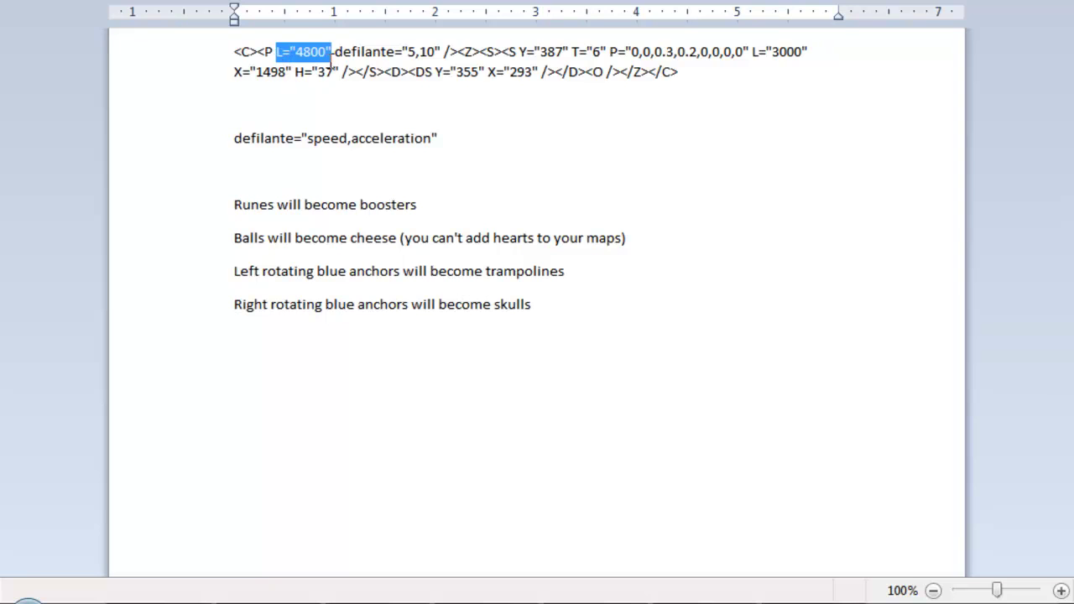
{"action": "key", "text": "Delete"}
Step: Set the defilante attribute to "0,0" in the notes document's map code and copy the whole code
{"action": "key", "text": "BackSpace"}
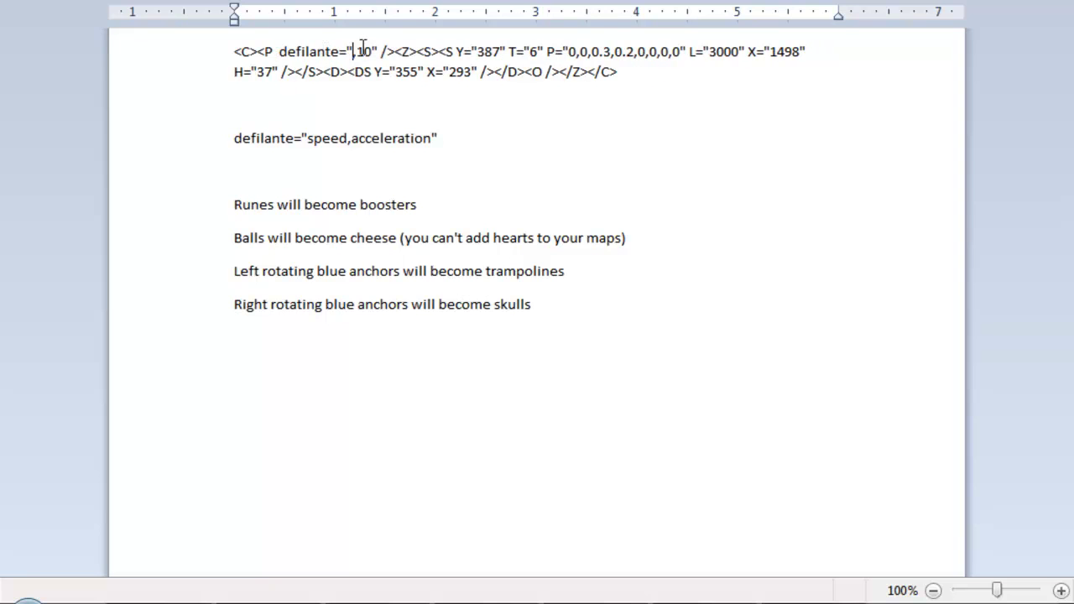
{"action": "type", "text": "0"}
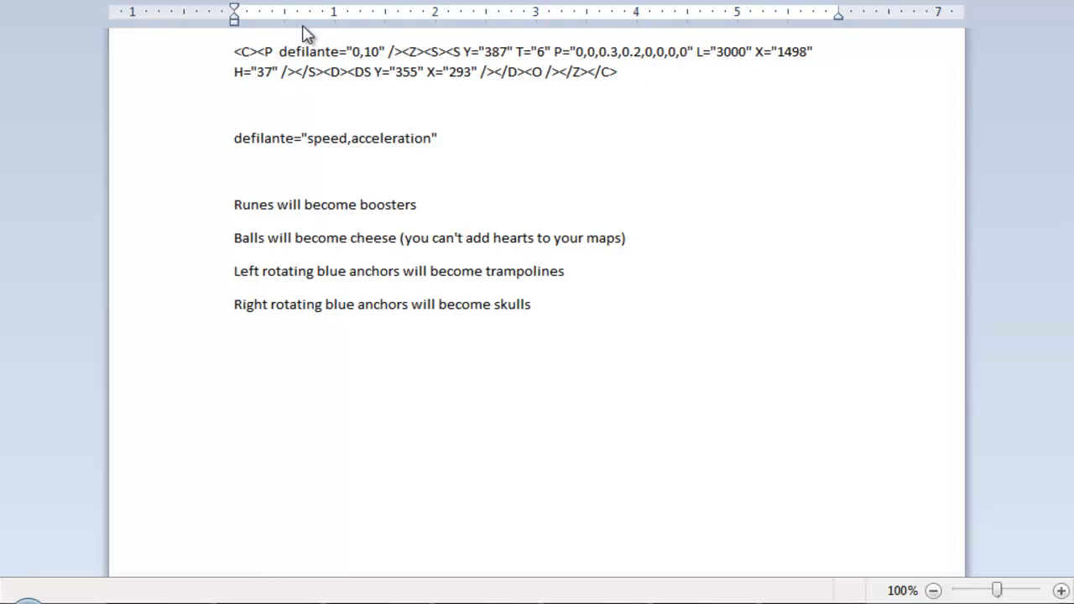
{"action": "key", "text": "Right"}
{"action": "key", "text": "Delete"}
{"action": "triple_click", "coordinate": [632, 72]}
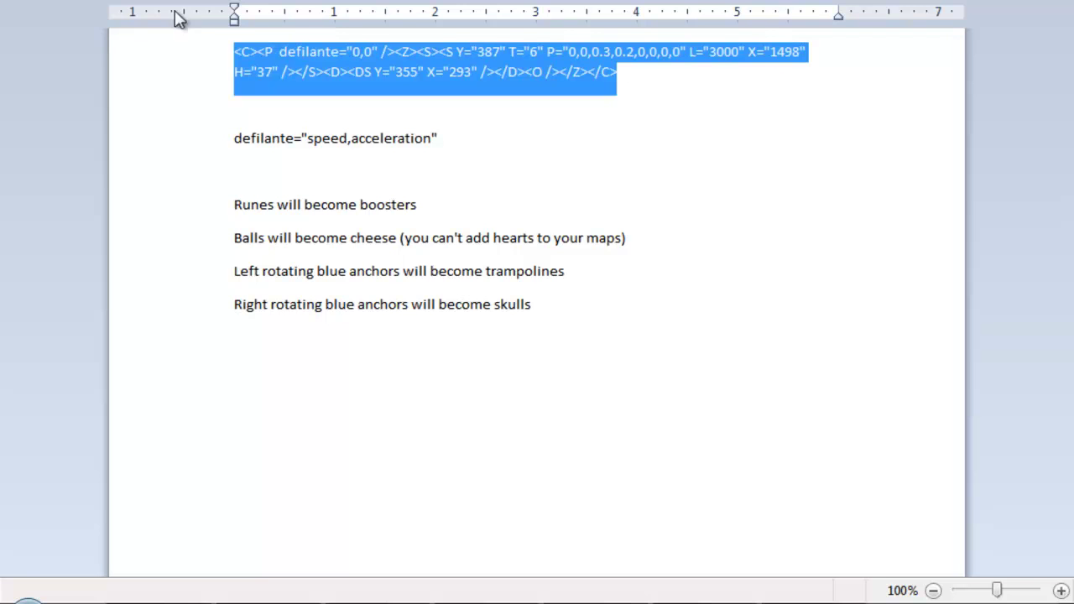
Step: Switch back to the Transformice map editor and load the copied map code with defilante="0,0"
{"action": "key", "text": "alt+Tab"}
{"action": "left_click", "coordinate": [378, 518]}
{"action": "left_click", "coordinate": [674, 560]}
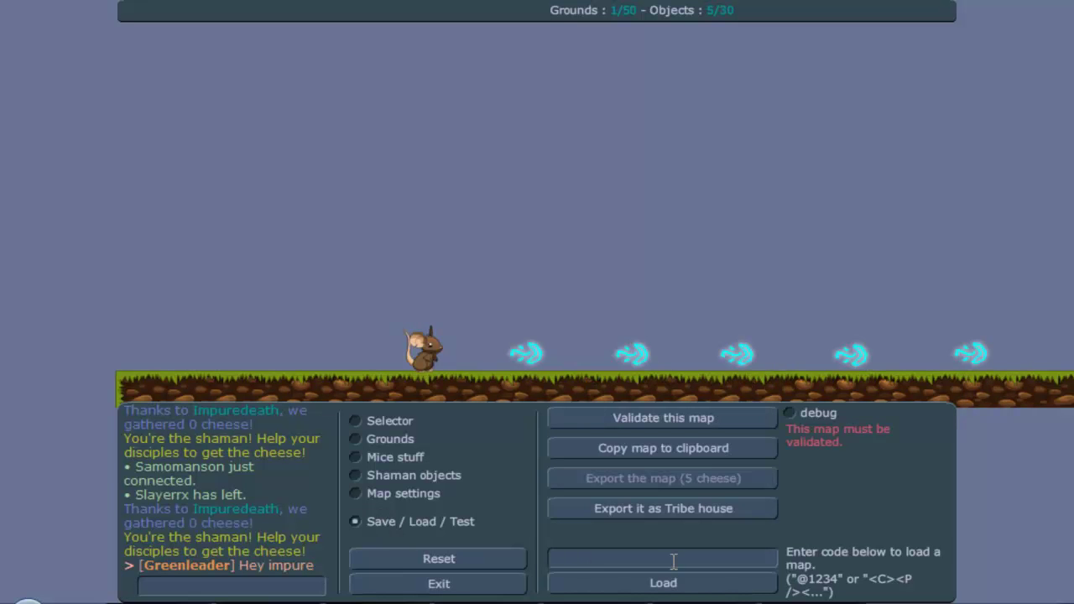
{"action": "key", "text": "ctrl+v"}
{"action": "left_click", "coordinate": [653, 581]}
Step: Delete the long grass ground and draw a new grass ground about 117 long and 42 high at the map's left edge
{"action": "left_click", "coordinate": [557, 396]}
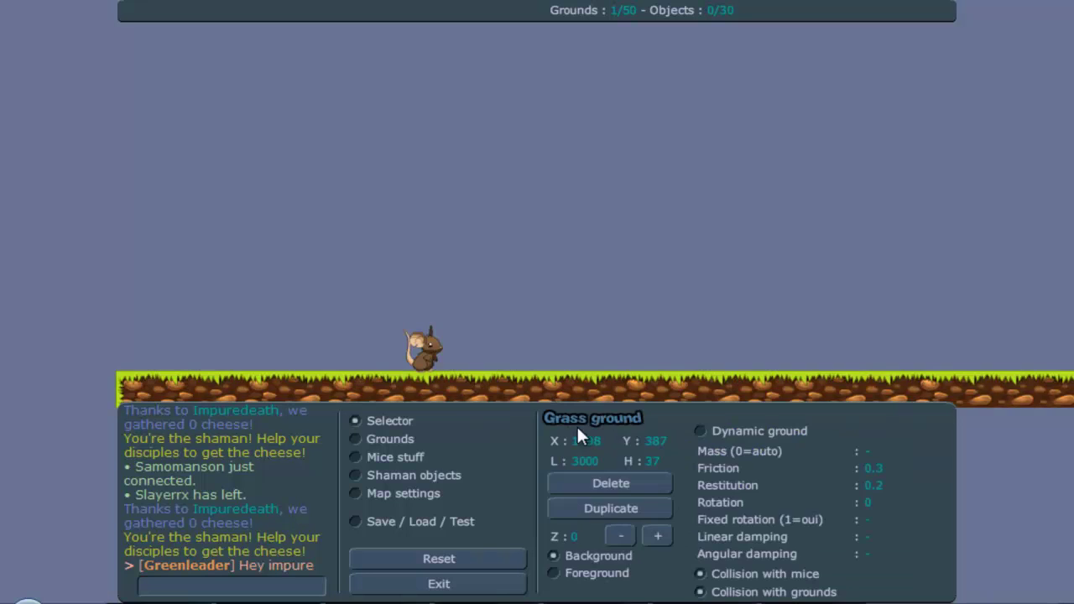
{"action": "left_click", "coordinate": [610, 483]}
{"action": "left_click", "coordinate": [382, 439]}
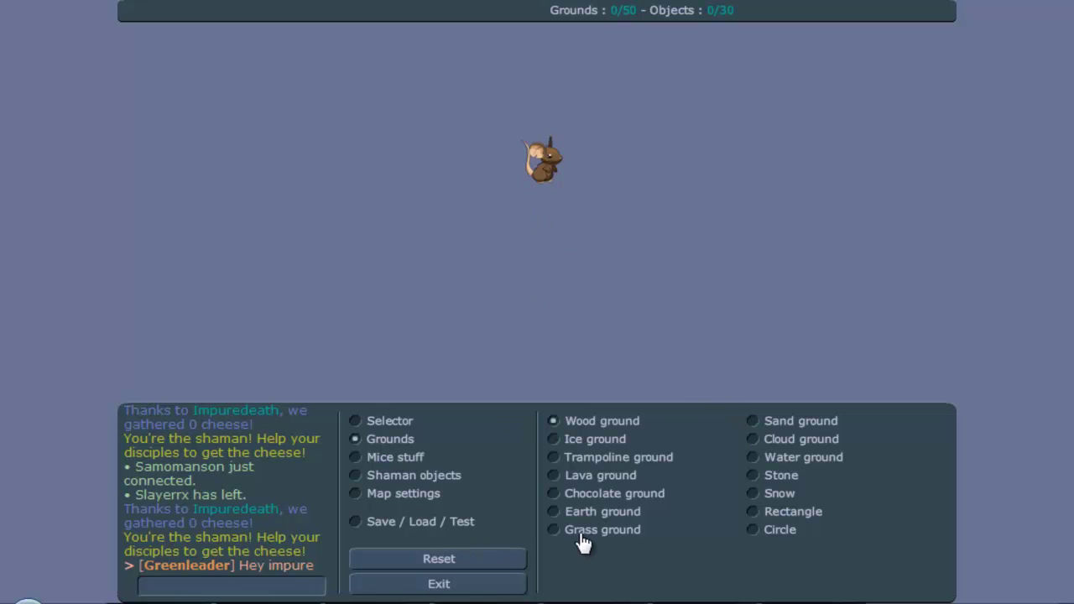
{"action": "left_click_drag", "start_coordinate": [117, 141], "coordinate": [239, 179]}
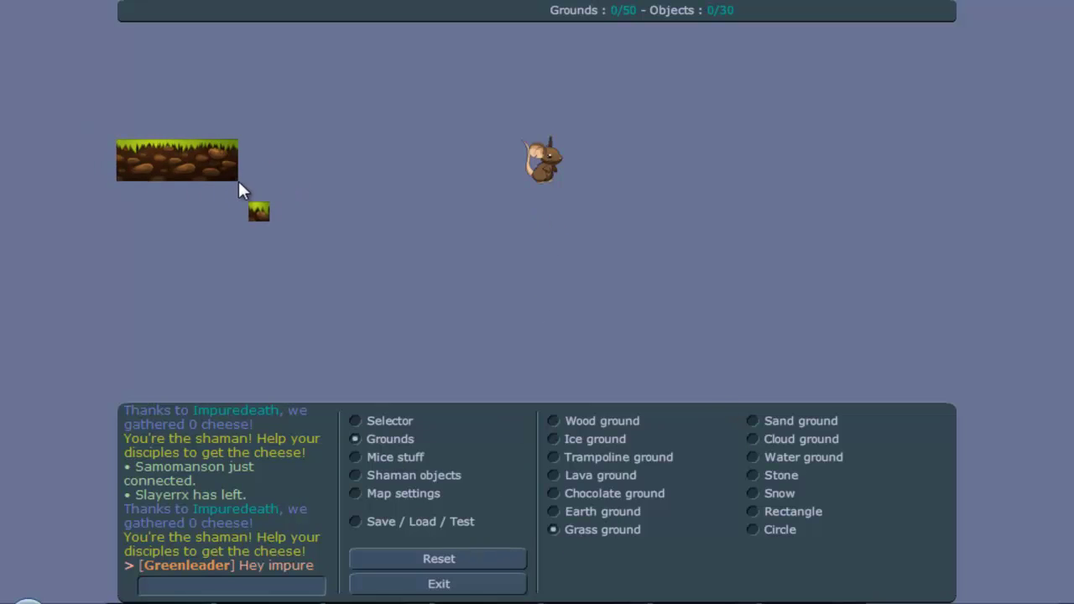
Step: Set the small grass ground's length to 120 and change the map background to Daylight
{"action": "left_click", "coordinate": [382, 421]}
{"action": "left_click", "coordinate": [227, 176]}
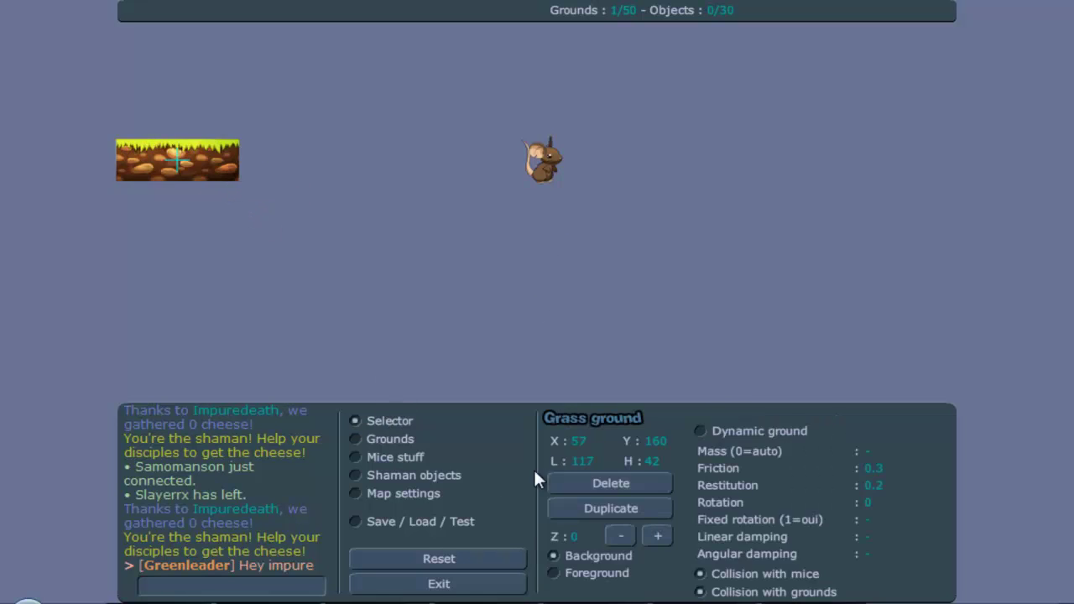
{"action": "double_click", "coordinate": [584, 461]}
{"action": "type", "text": "120"}
{"action": "mouse_move", "coordinate": [157, 166]}
{"action": "left_mouse_down"}
{"action": "mouse_move", "coordinate": [175, 173]}
{"action": "mouse_move", "coordinate": [165, 179]}
{"action": "left_mouse_up"}
{"action": "left_click", "coordinate": [367, 494]}
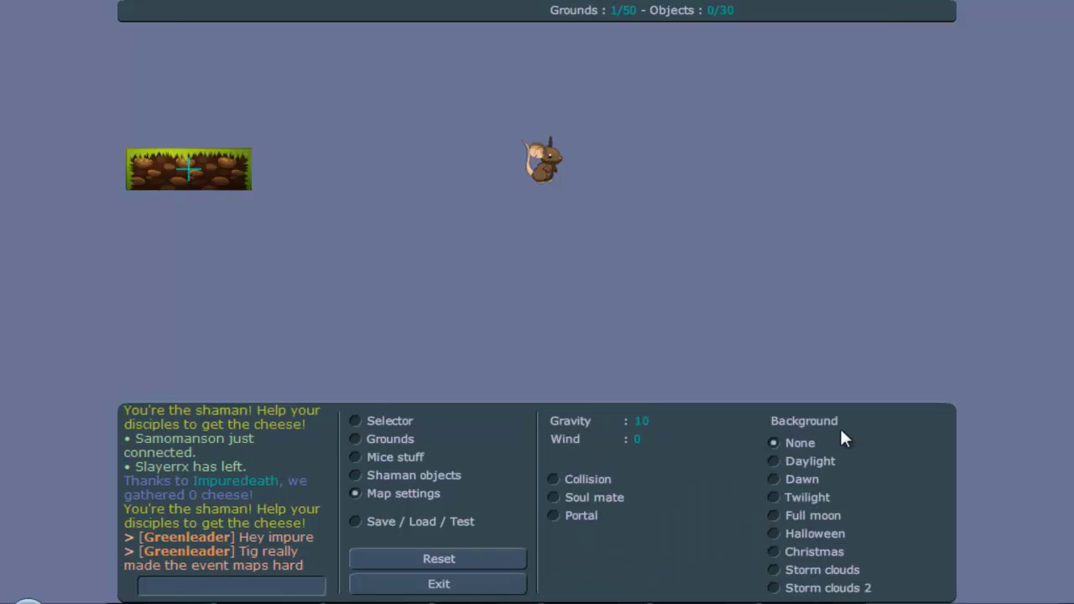
{"action": "left_click", "coordinate": [814, 463]}
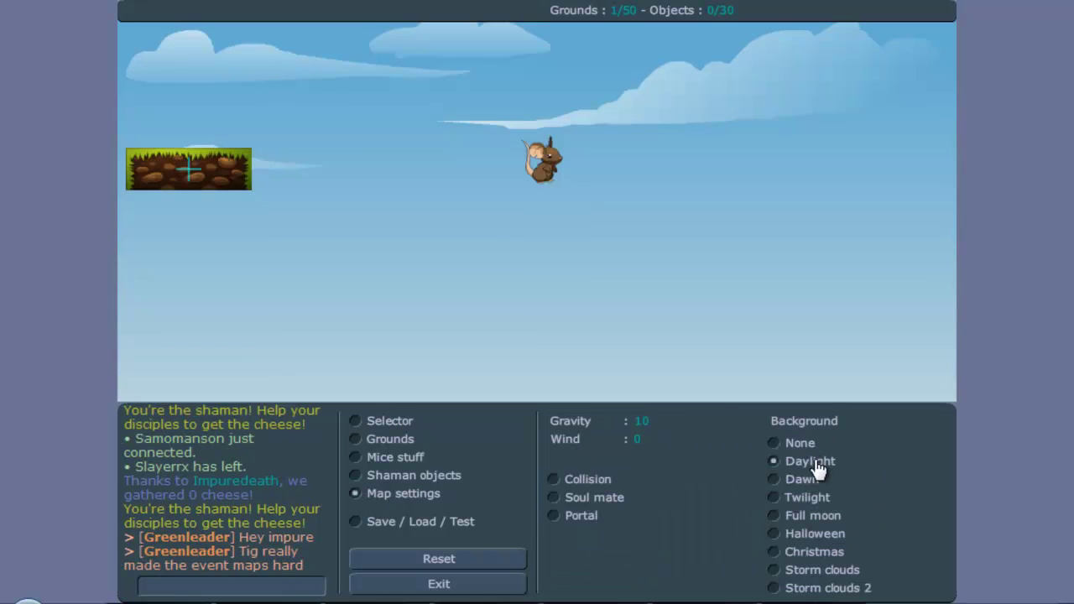
Step: Align the grass ground with the map's left edge at X 60, Y 169 and move the mice spawn on top of it
{"action": "left_click", "coordinate": [355, 420]}
{"action": "left_click_drag", "start_coordinate": [152, 185], "coordinate": [146, 193]}
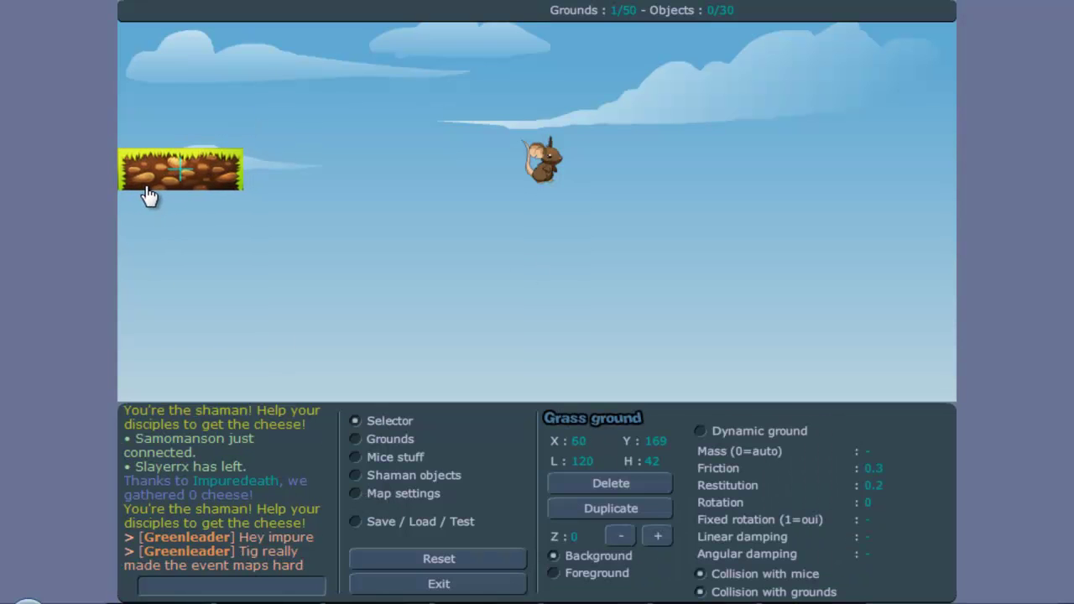
{"action": "left_click_drag", "start_coordinate": [528, 184], "coordinate": [175, 152]}
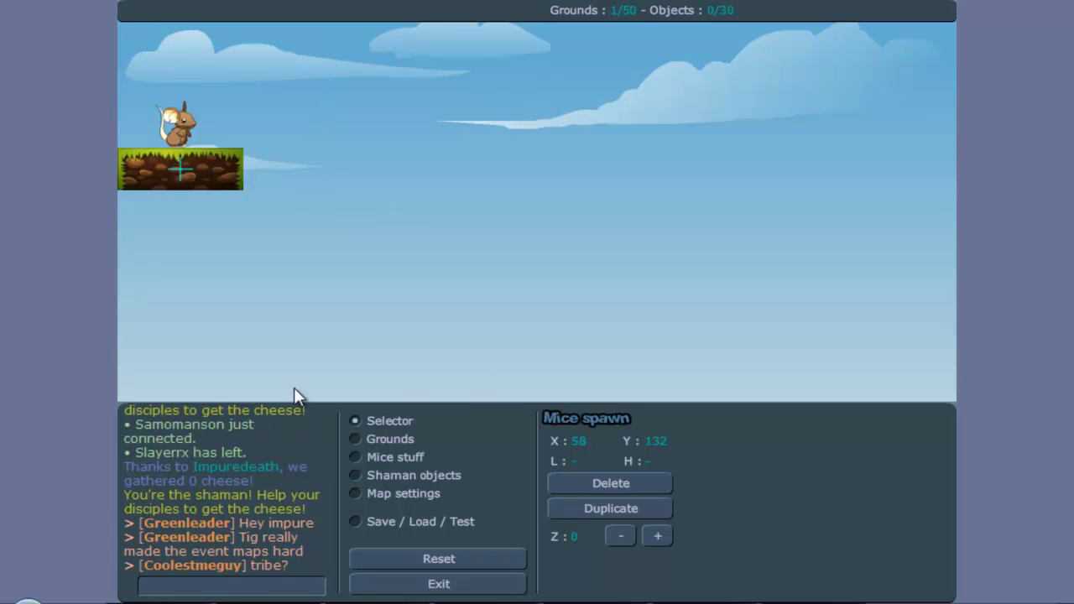
Step: Place a ball in the air to the right of the grass platform and a rune directly above the ball
{"action": "left_click", "coordinate": [399, 466]}
{"action": "left_click", "coordinate": [386, 481]}
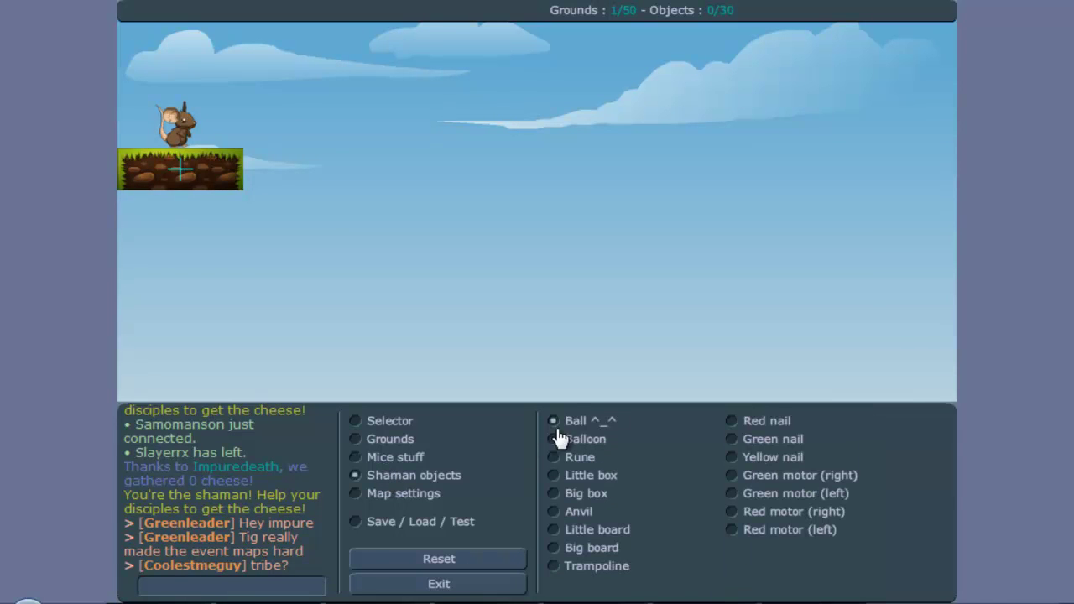
{"action": "left_click", "coordinate": [319, 130]}
{"action": "left_click", "coordinate": [319, 48]}
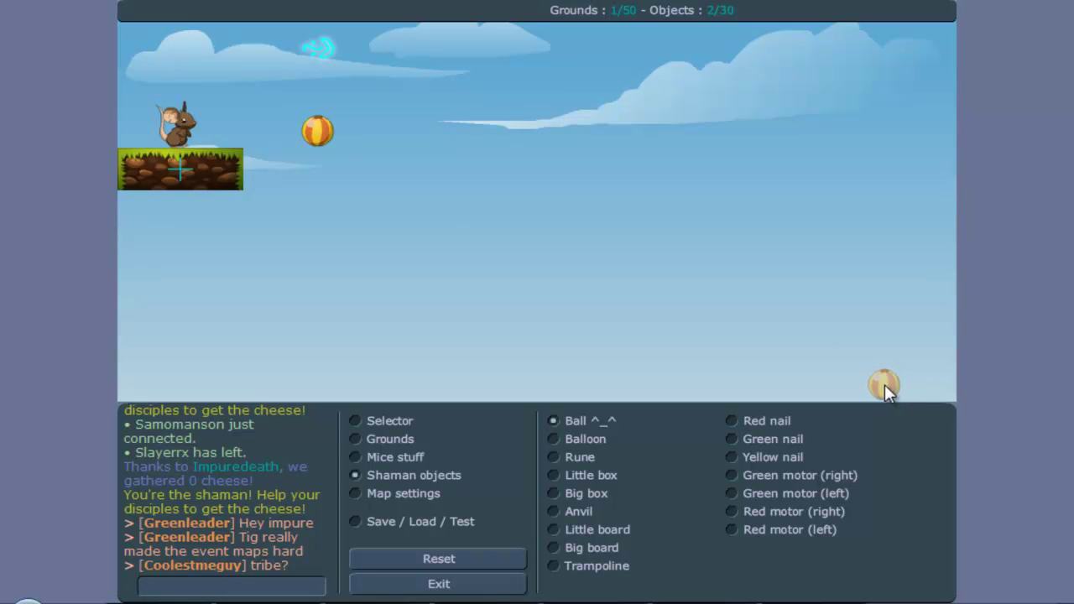
Step: Place a second ball near the map's lower-right corner, test-play the map and return to the editor
{"action": "left_click", "coordinate": [885, 385]}
{"action": "left_click", "coordinate": [429, 520]}
{"action": "left_click", "coordinate": [723, 418]}
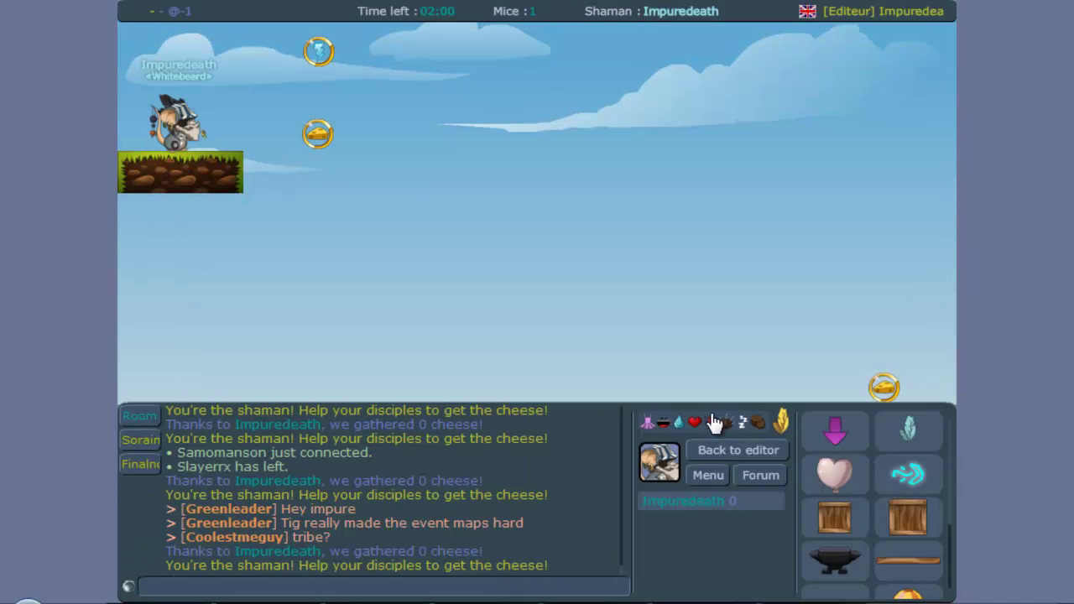
{"action": "left_click", "coordinate": [737, 450]}
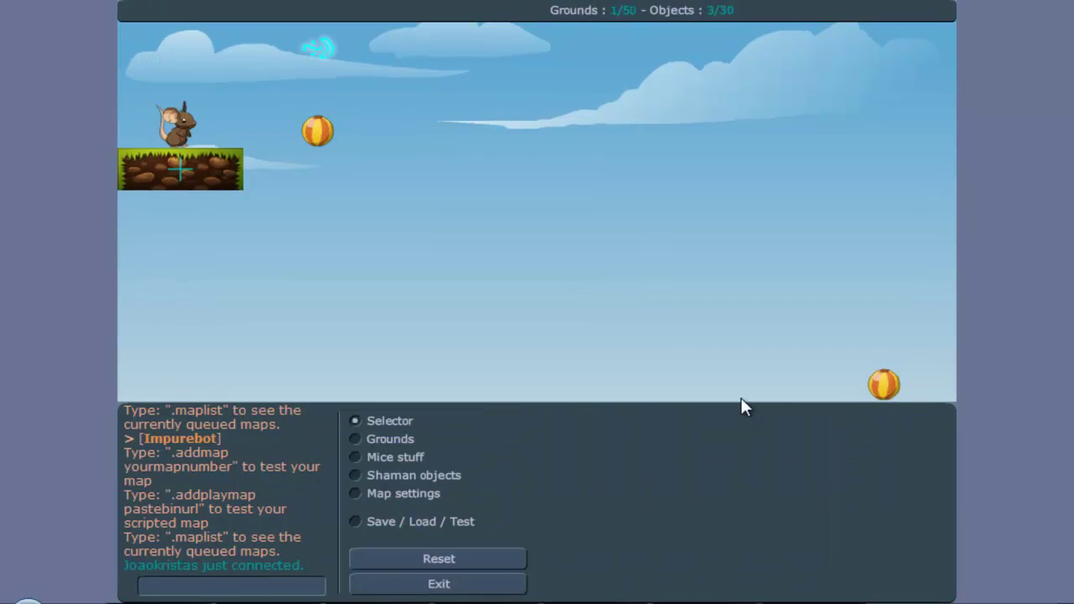
Step: Delete the ball beside the grass platform and the ball near the map's lower-right corner
{"action": "left_click", "coordinate": [318, 130]}
{"action": "left_click", "coordinate": [585, 490]}
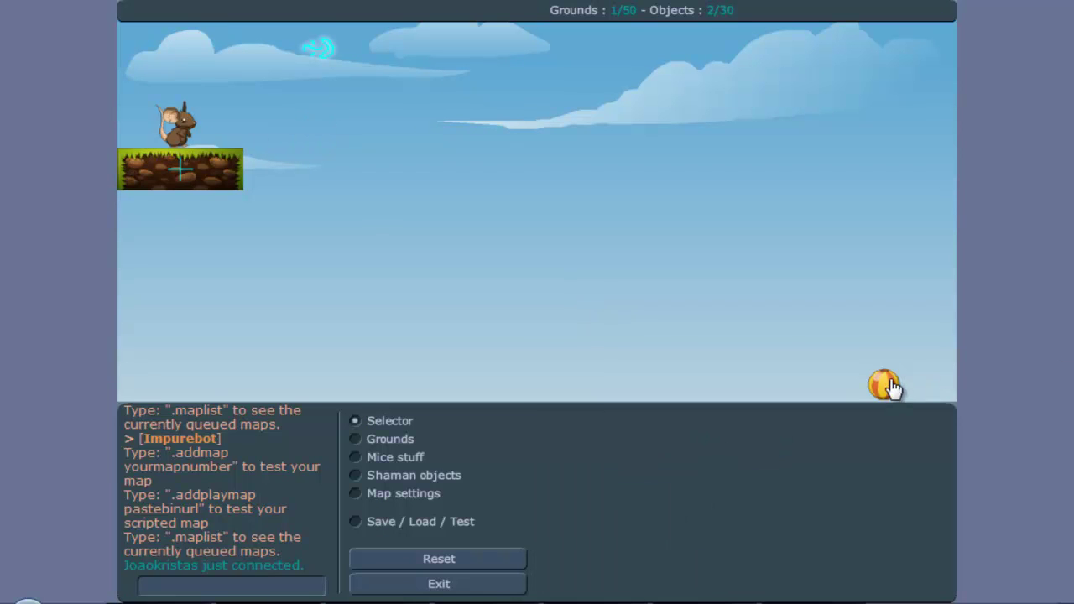
{"action": "left_click", "coordinate": [883, 384]}
{"action": "left_click", "coordinate": [610, 484]}
Step: Place a Green motor (left) in the air below the rune and another near the map's lower-right corner
{"action": "left_click", "coordinate": [397, 459]}
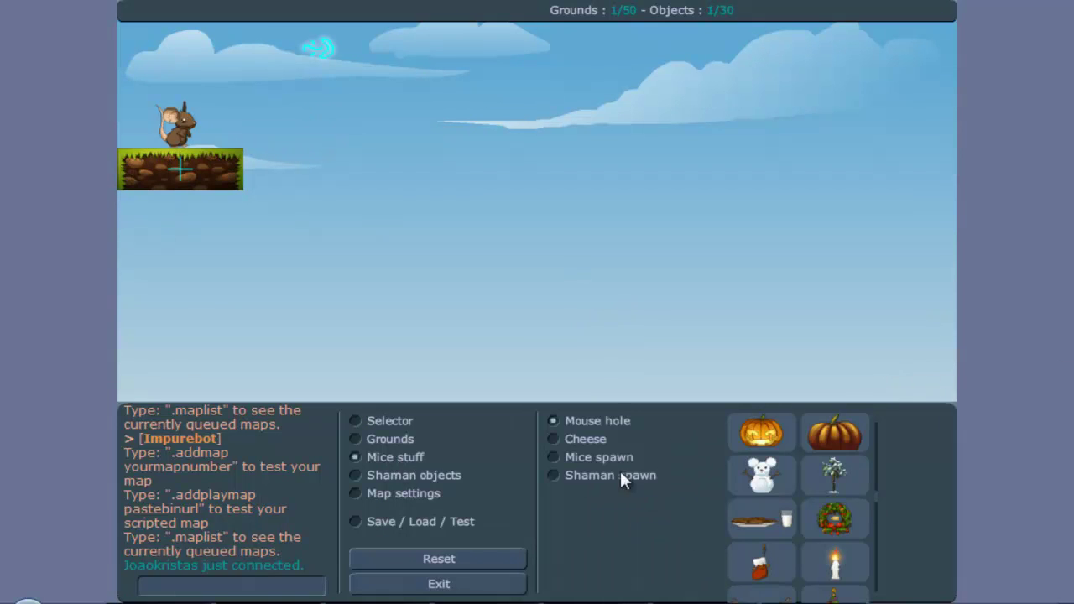
{"action": "left_click", "coordinate": [424, 478]}
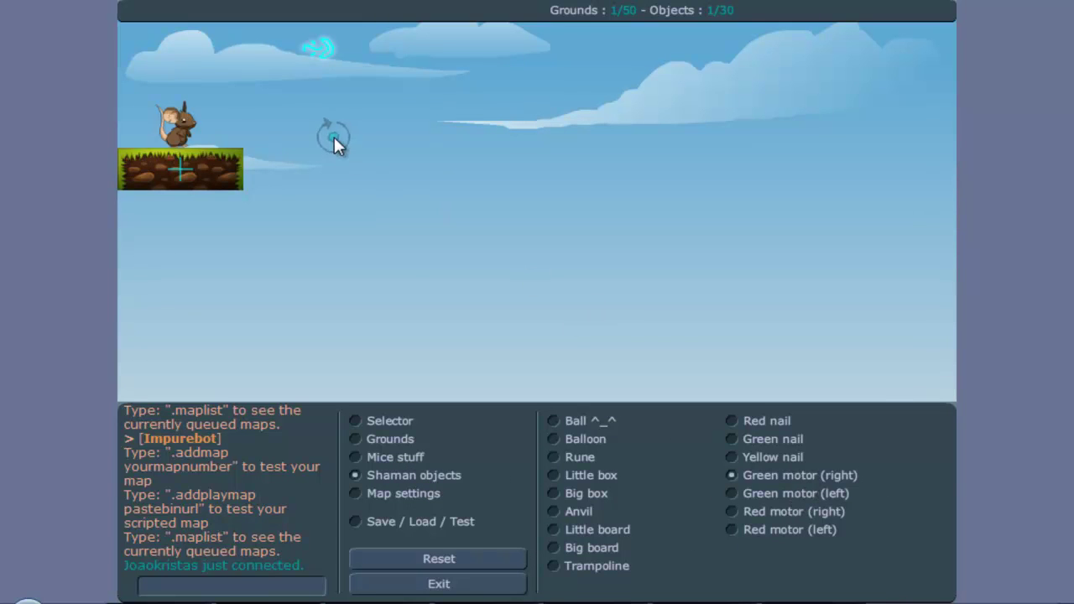
{"action": "left_click", "coordinate": [814, 494]}
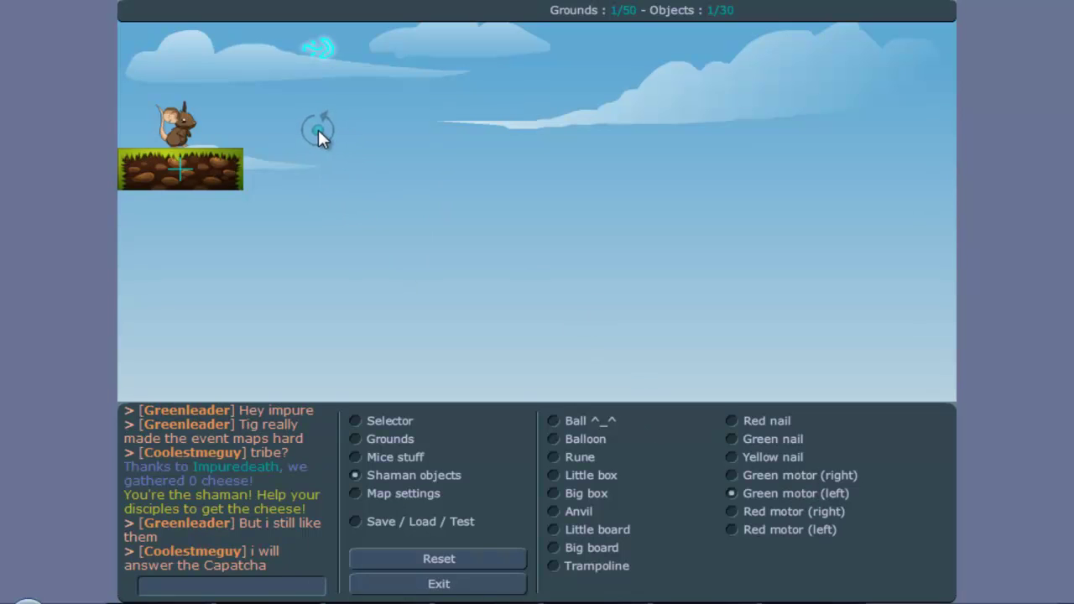
{"action": "left_click", "coordinate": [318, 130]}
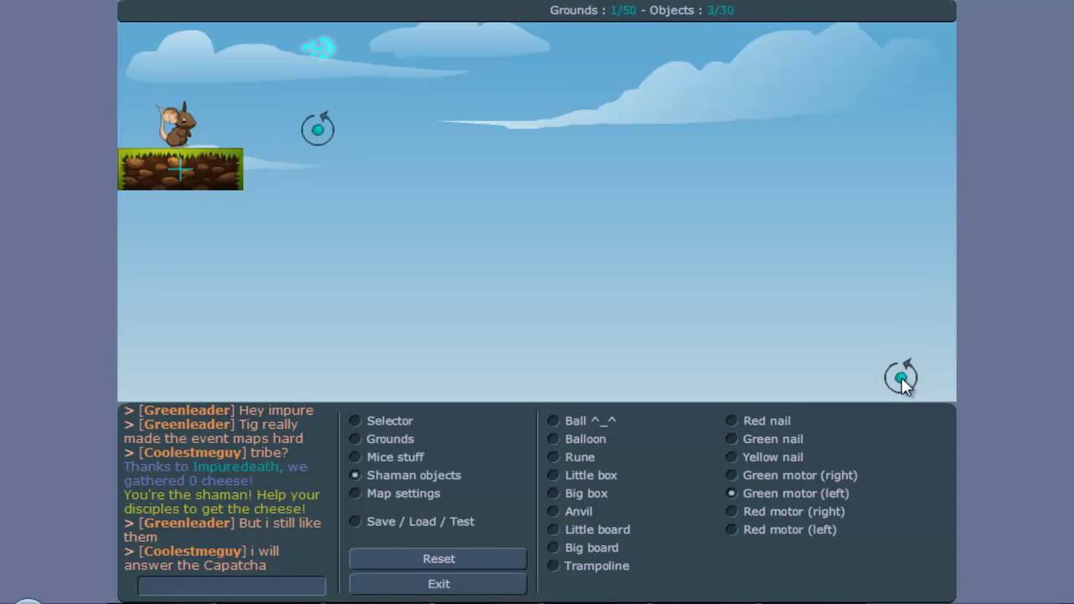
{"action": "left_click", "coordinate": [904, 386]}
Step: Validate the map to test how the mouse flies with the motor and rune, and return to the editor
{"action": "left_click", "coordinate": [436, 521]}
{"action": "left_click", "coordinate": [697, 421]}
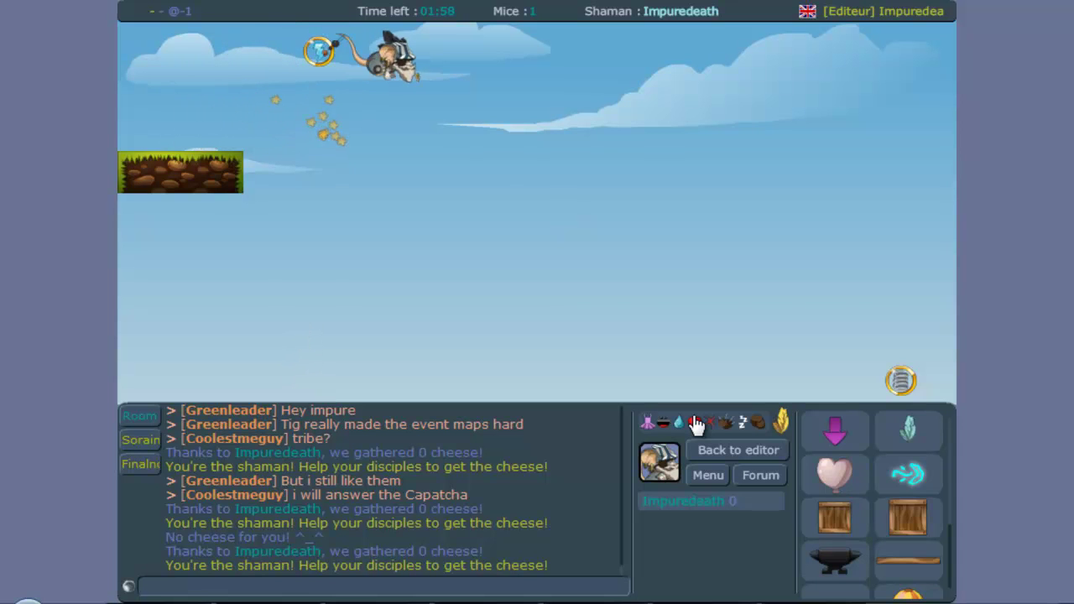
{"action": "key", "text": "Left"}
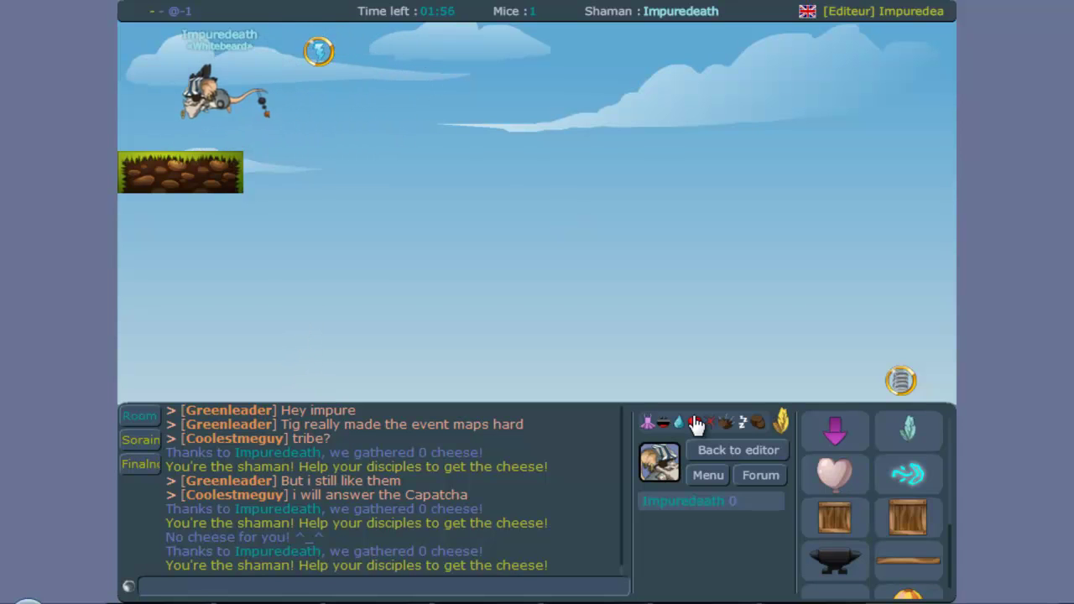
{"action": "left_click", "coordinate": [739, 450]}
Step: Move the rune slightly right and down from above the upper motor, and test-play the map with a jump off the platform
{"action": "left_click_drag", "start_coordinate": [326, 53], "coordinate": [363, 74]}
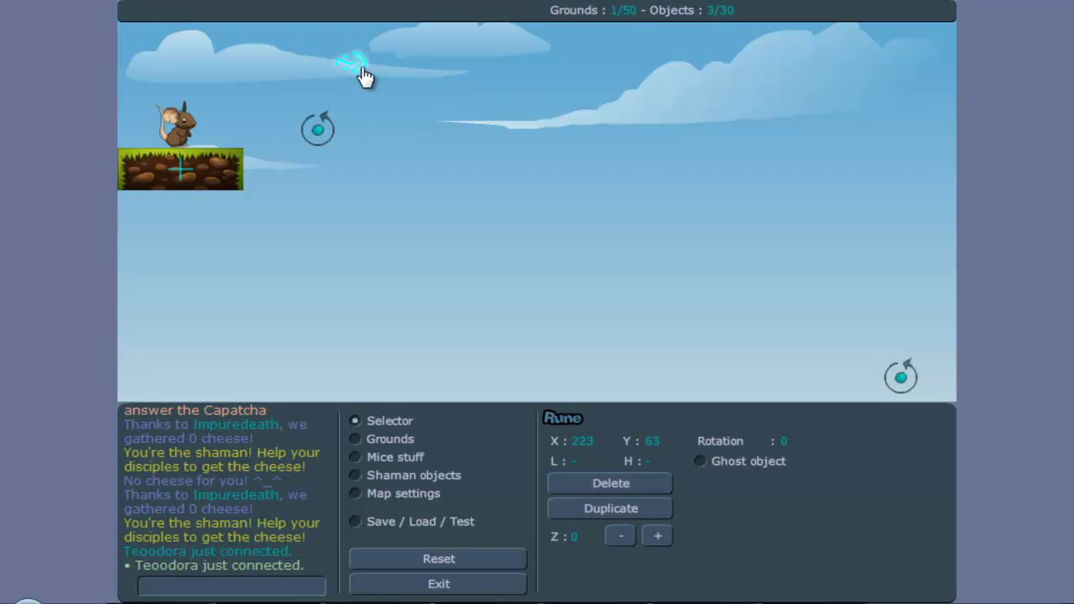
{"action": "left_click", "coordinate": [437, 521]}
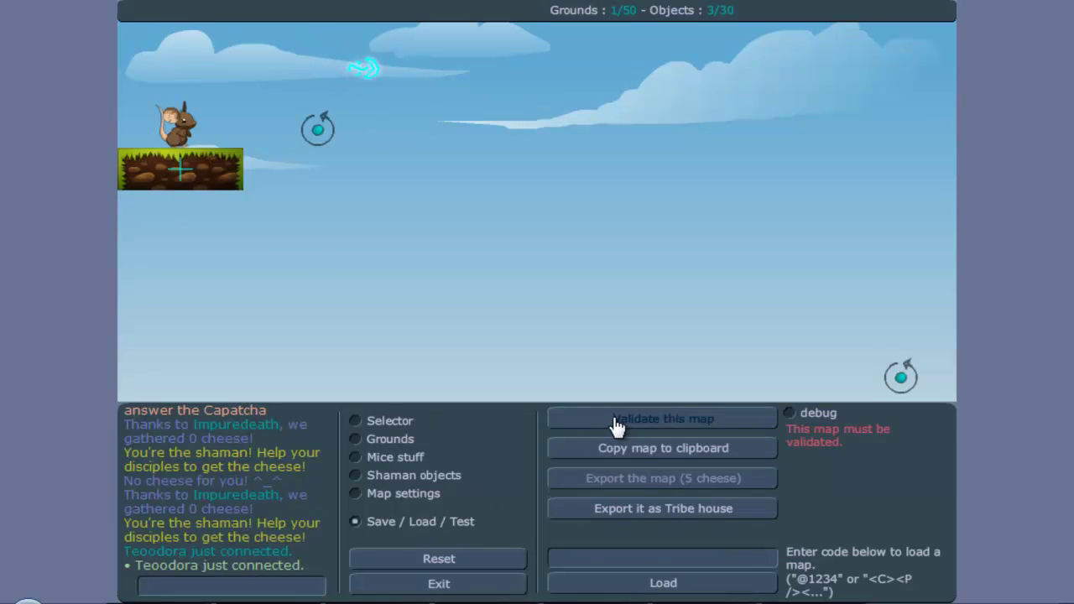
{"action": "left_click", "coordinate": [613, 417]}
{"action": "key", "text": "Up"}
{"action": "key", "text": "Right"}
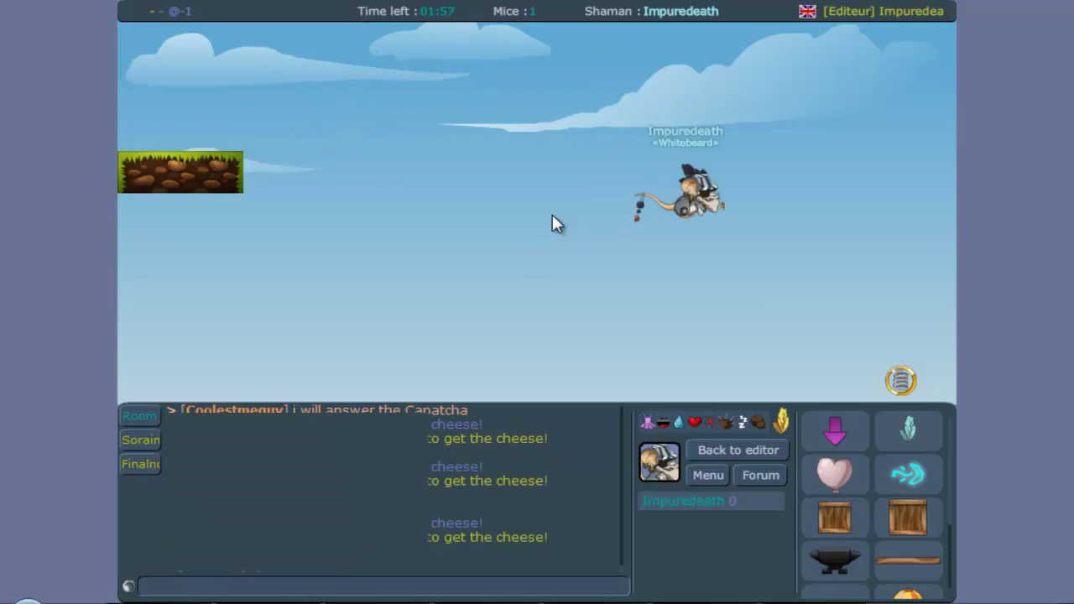
{"action": "key", "text": "Left"}
{"action": "key", "text": "Up"}
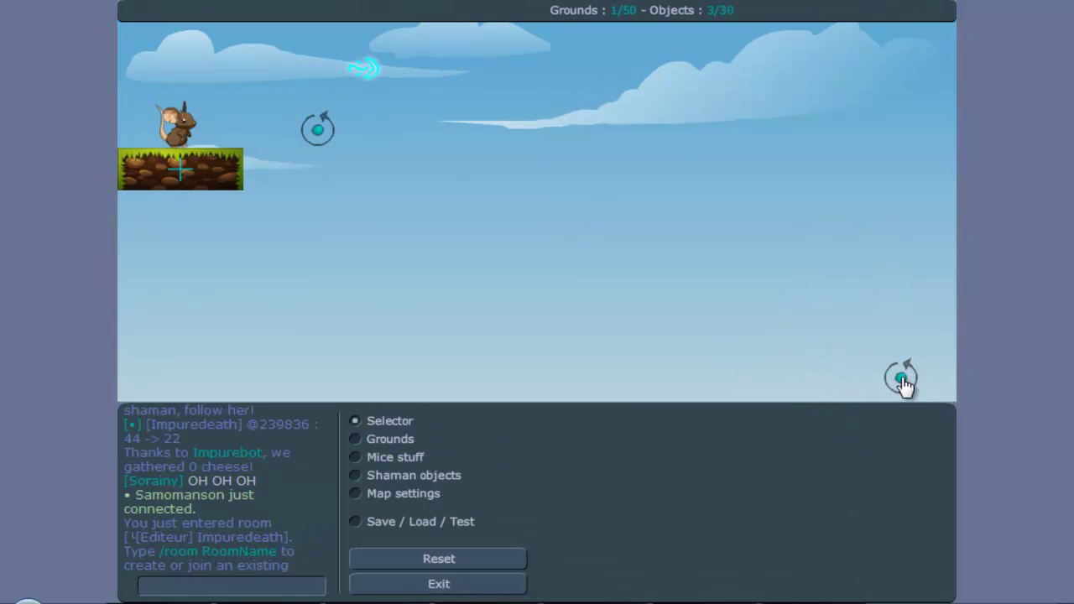
Step: Duplicate the green motor in the lower-right corner and place the copy to its left at about X 649, Y 376
{"action": "left_click", "coordinate": [903, 379]}
{"action": "left_click", "coordinate": [611, 508]}
{"action": "left_click_drag", "start_coordinate": [939, 382], "coordinate": [807, 386]}
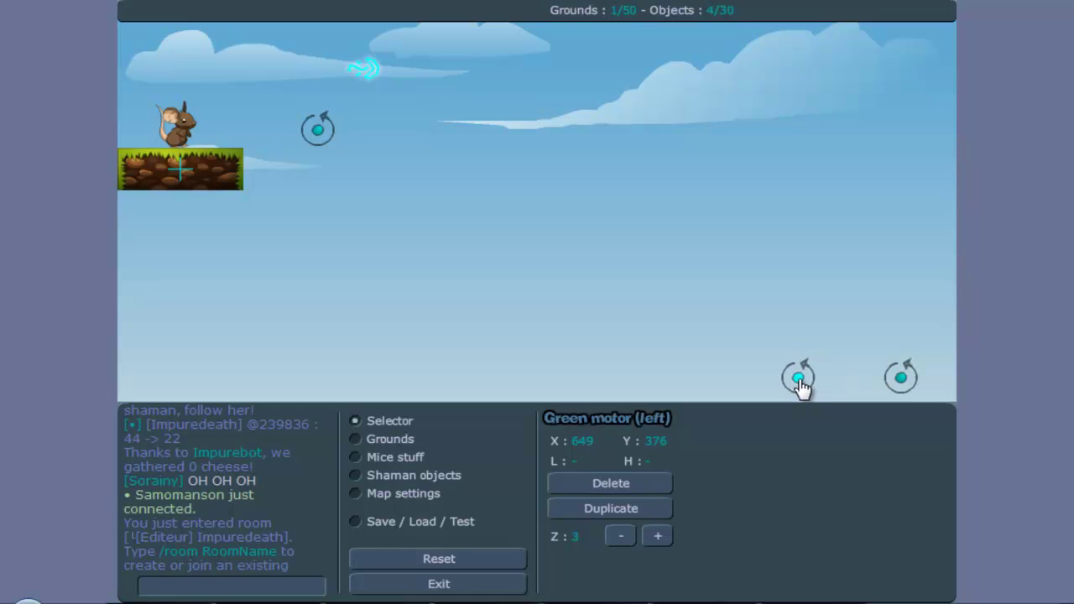
Step: Place a cheese above and between the two lower motors and adjust its position to about X 698, Y 300
{"action": "left_click", "coordinate": [403, 457]}
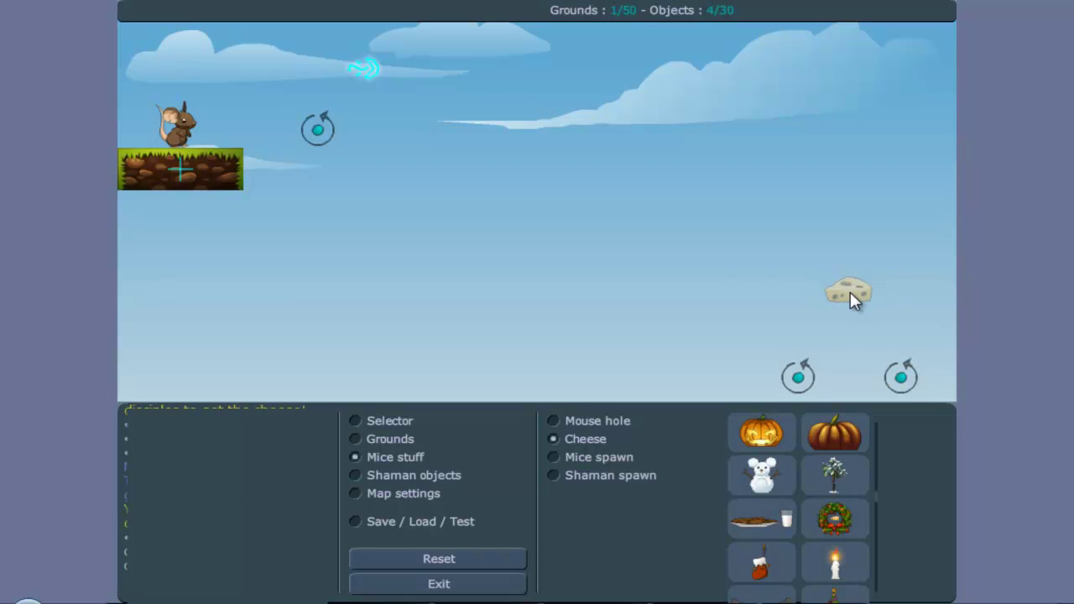
{"action": "left_click", "coordinate": [848, 293]}
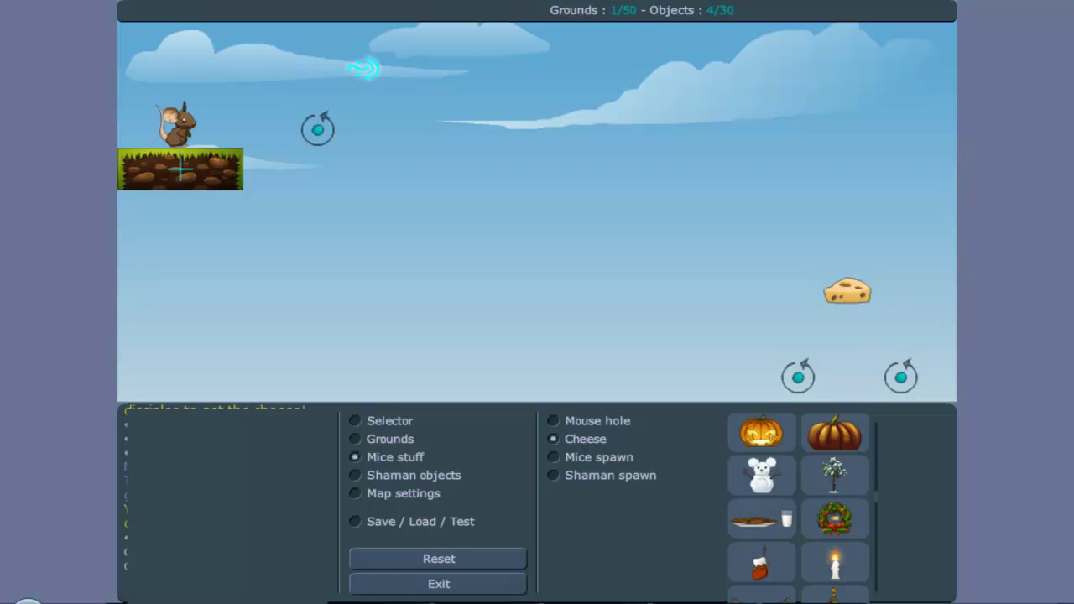
{"action": "left_click", "coordinate": [394, 421]}
{"action": "left_click_drag", "start_coordinate": [852, 296], "coordinate": [857, 304]}
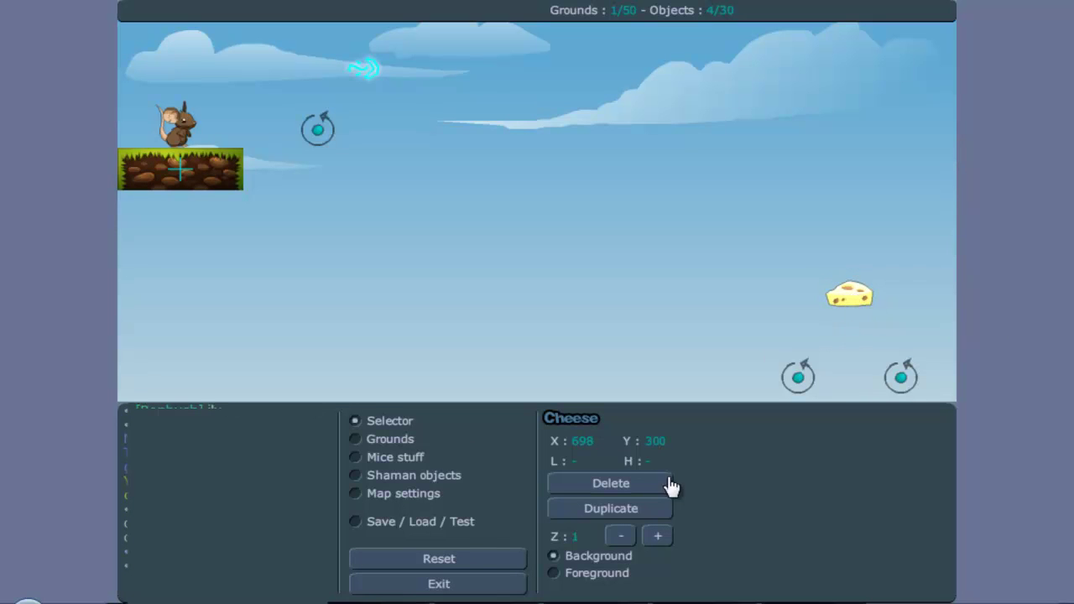
Step: Place three more Green motor (left) objects in a diagonal rising from the lower motors toward the grass platform
{"action": "left_click", "coordinate": [400, 478]}
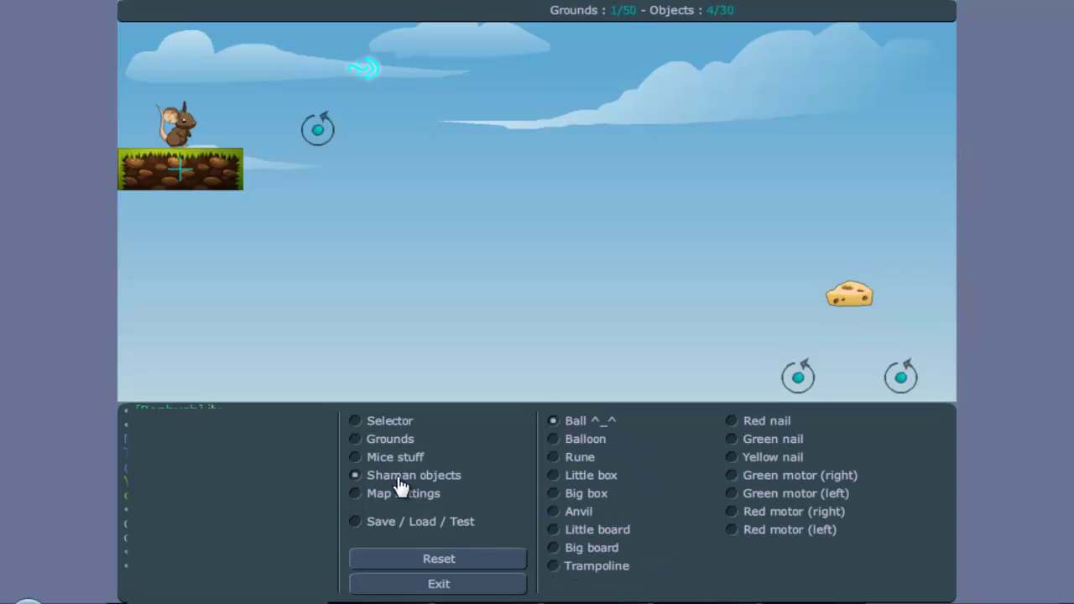
{"action": "left_click", "coordinate": [810, 496]}
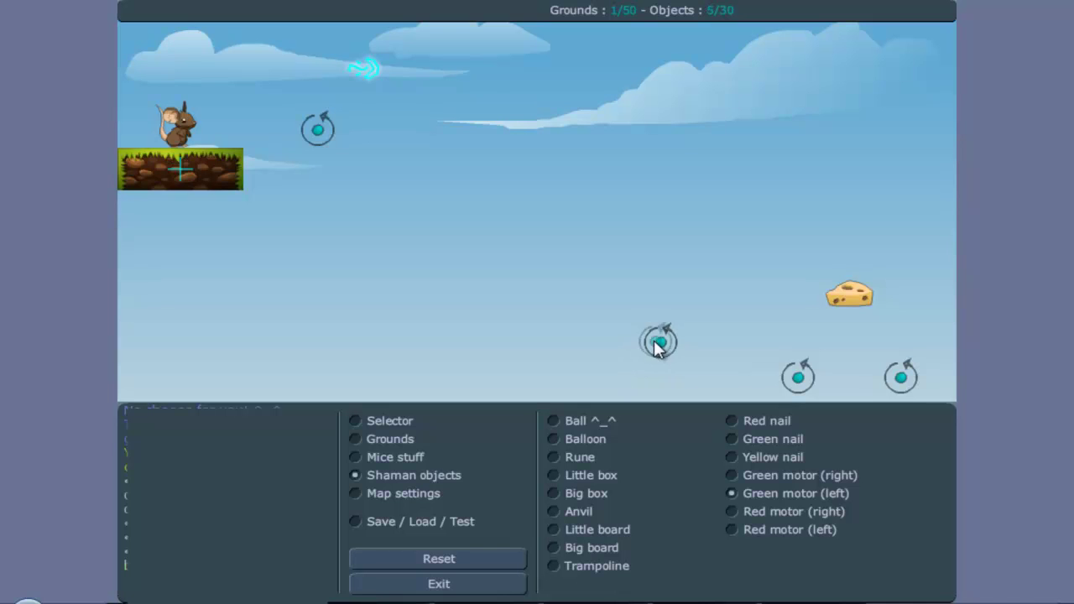
{"action": "left_click", "coordinate": [662, 342]}
{"action": "left_click", "coordinate": [514, 299]}
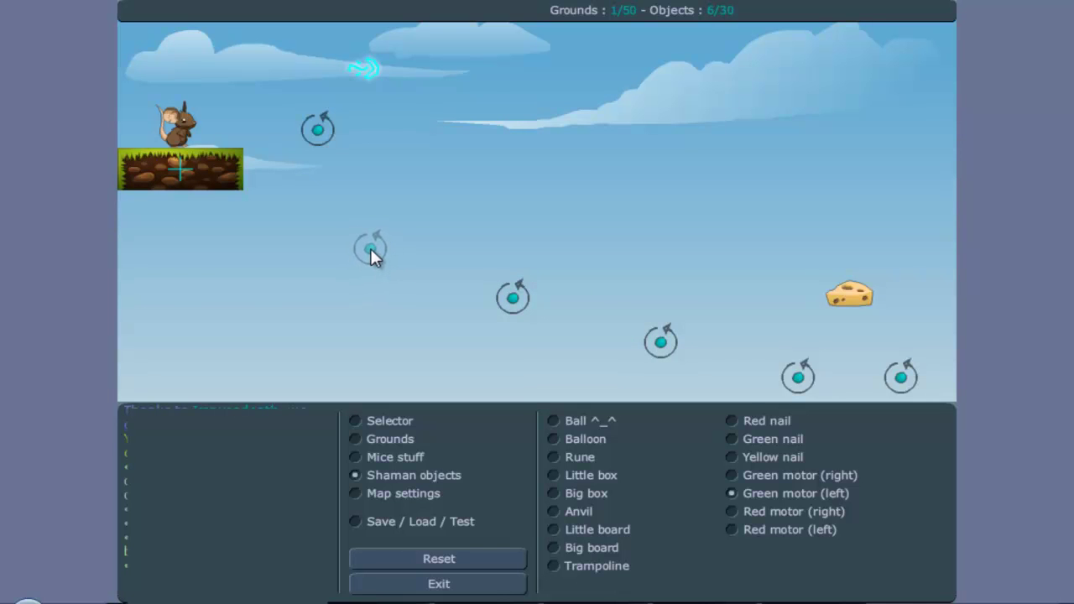
{"action": "left_click", "coordinate": [354, 244]}
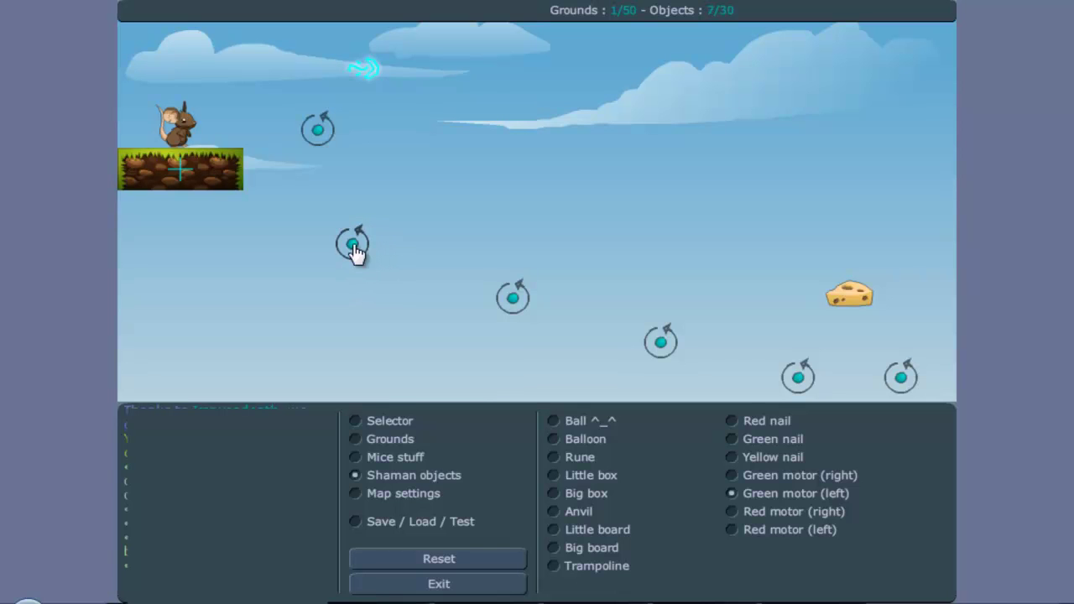
Step: Draw a guide rectangle about 589 long and 10 high, set its rotation to 20 and lay it along the diagonal of motors
{"action": "left_click", "coordinate": [391, 439]}
{"action": "left_click", "coordinate": [757, 511]}
{"action": "left_click_drag", "start_coordinate": [340, 231], "coordinate": [963, 244]}
{"action": "left_click", "coordinate": [392, 422]}
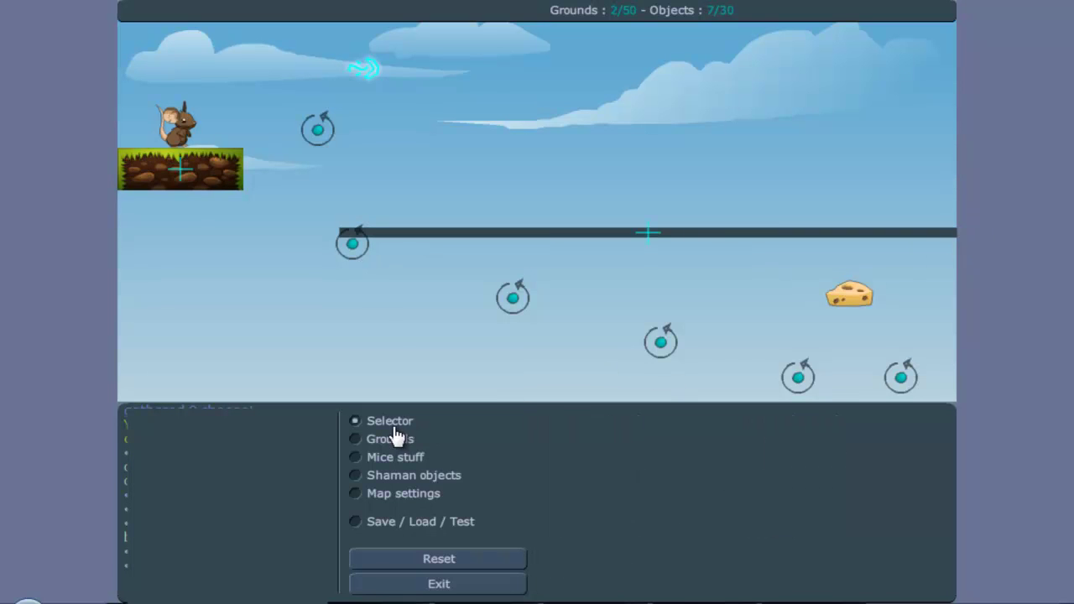
{"action": "left_click", "coordinate": [709, 244]}
{"action": "left_click", "coordinate": [868, 501]}
{"action": "type", "text": "20"}
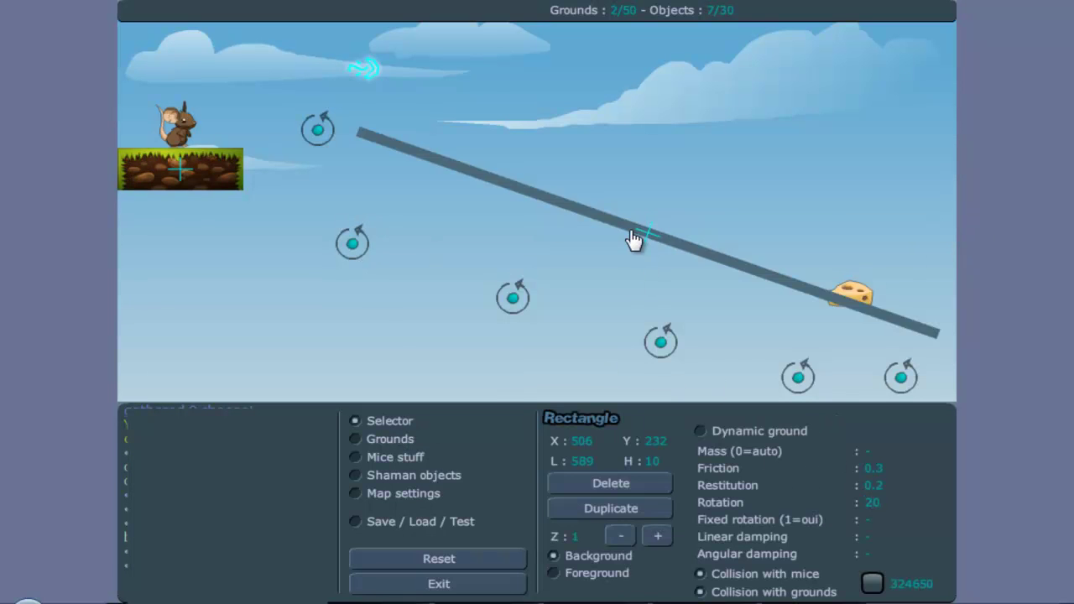
{"action": "left_click_drag", "start_coordinate": [636, 238], "coordinate": [507, 295]}
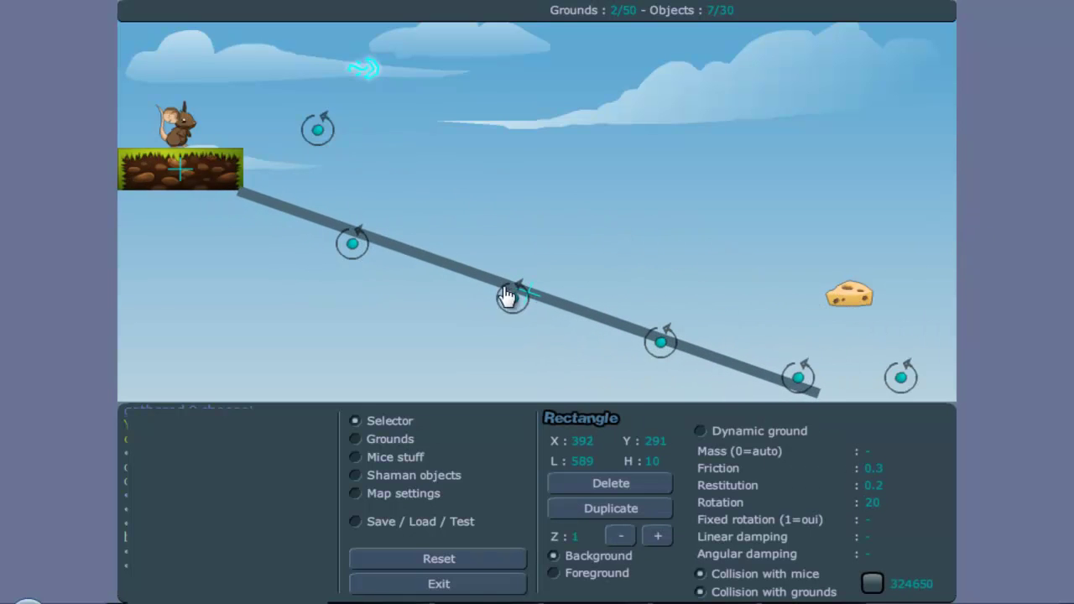
Step: Line up the four diagonal motors along the slanted guide rectangle at roughly even spacing, and delete the guide
{"action": "left_click_drag", "start_coordinate": [356, 256], "coordinate": [360, 246]}
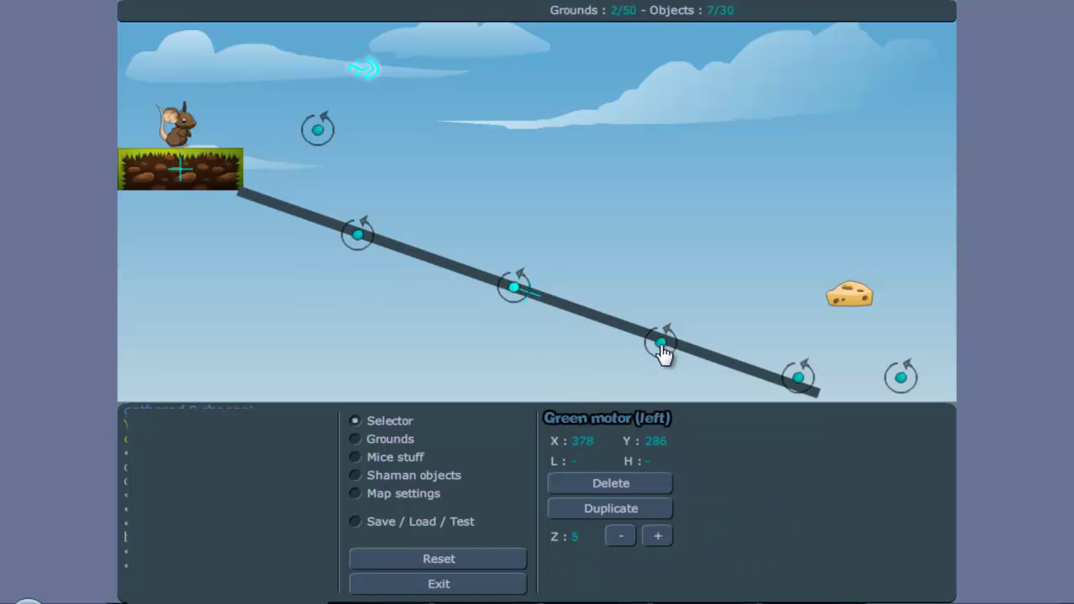
{"action": "left_click_drag", "start_coordinate": [663, 352], "coordinate": [665, 351]}
{"action": "left_click_drag", "start_coordinate": [798, 378], "coordinate": [801, 393]}
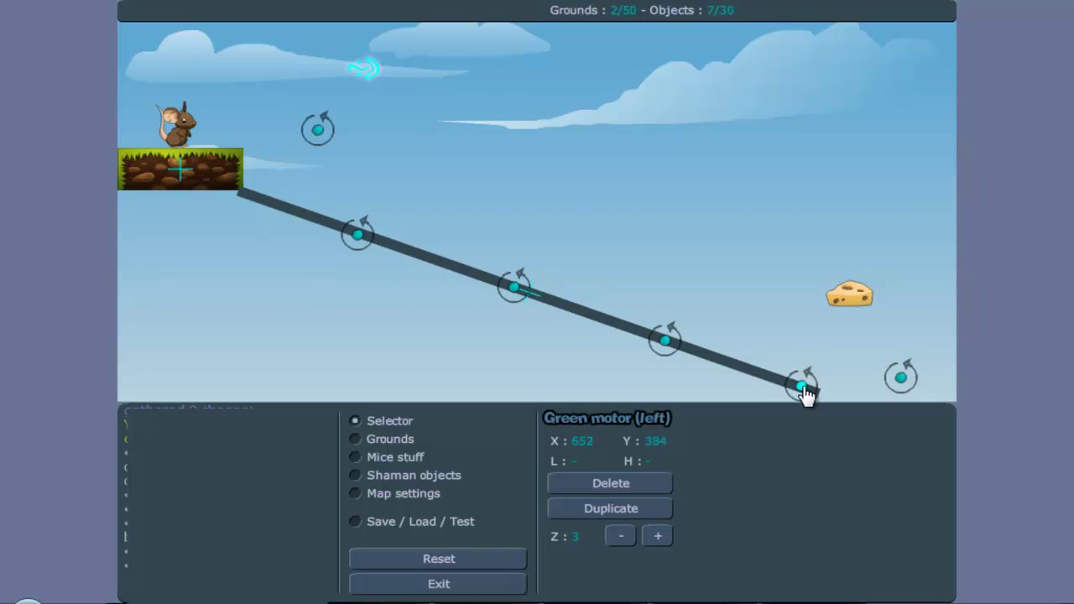
{"action": "left_click_drag", "start_coordinate": [803, 388], "coordinate": [789, 384]}
{"action": "left_click_drag", "start_coordinate": [666, 350], "coordinate": [634, 339]}
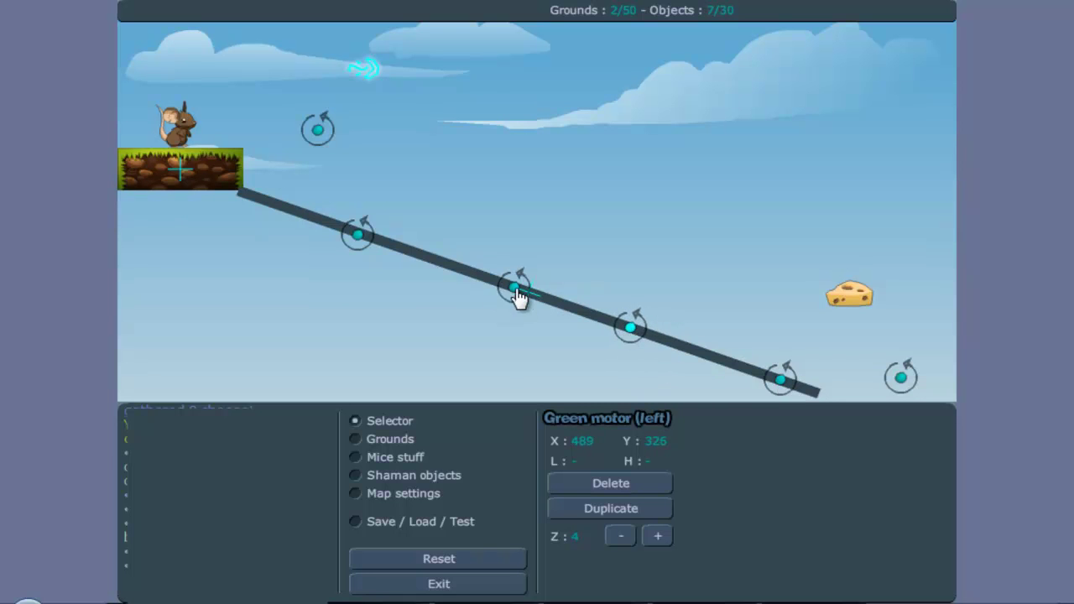
{"action": "left_click_drag", "start_coordinate": [515, 295], "coordinate": [491, 288]}
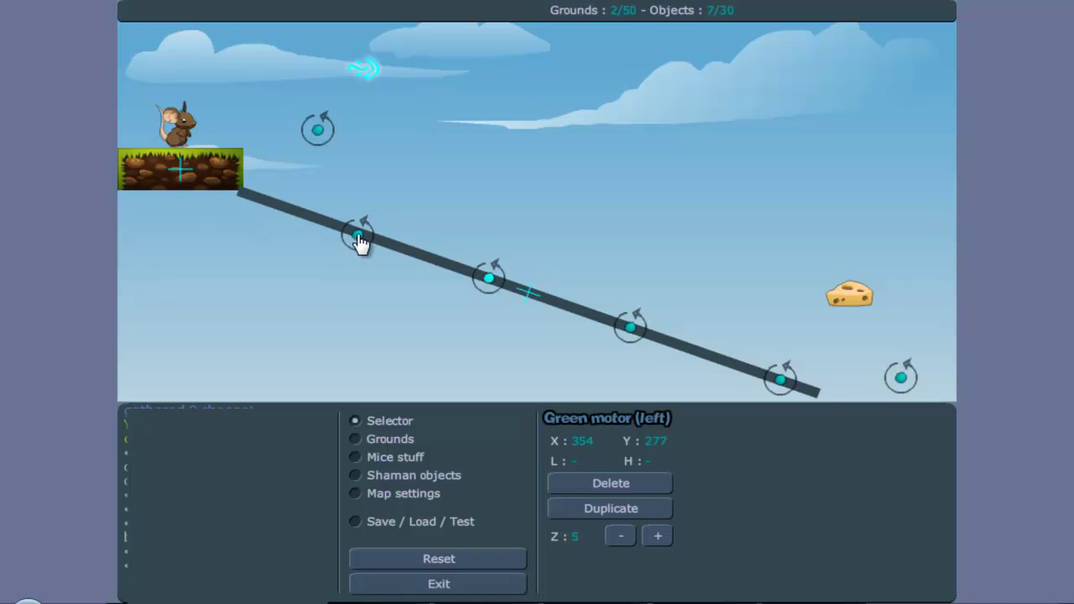
{"action": "left_click_drag", "start_coordinate": [361, 243], "coordinate": [337, 233]}
{"action": "left_click_drag", "start_coordinate": [411, 256], "coordinate": [773, 92]}
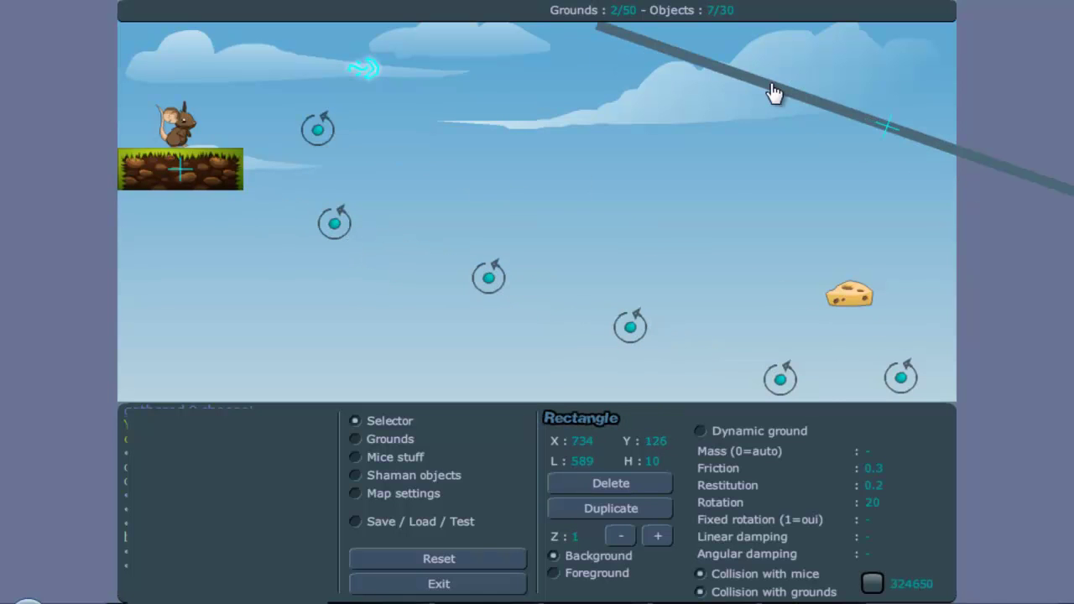
{"action": "left_click", "coordinate": [630, 482]}
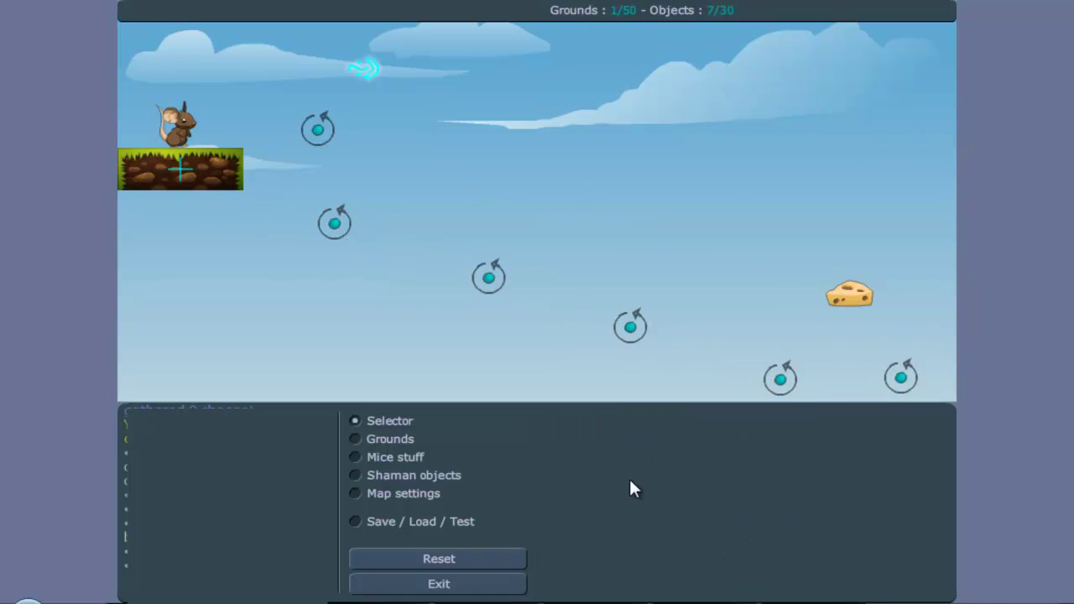
Step: Validate the map to test-play the route through the motors to the cheese, and return to the editor
{"action": "left_click", "coordinate": [415, 522]}
{"action": "left_click", "coordinate": [690, 419]}
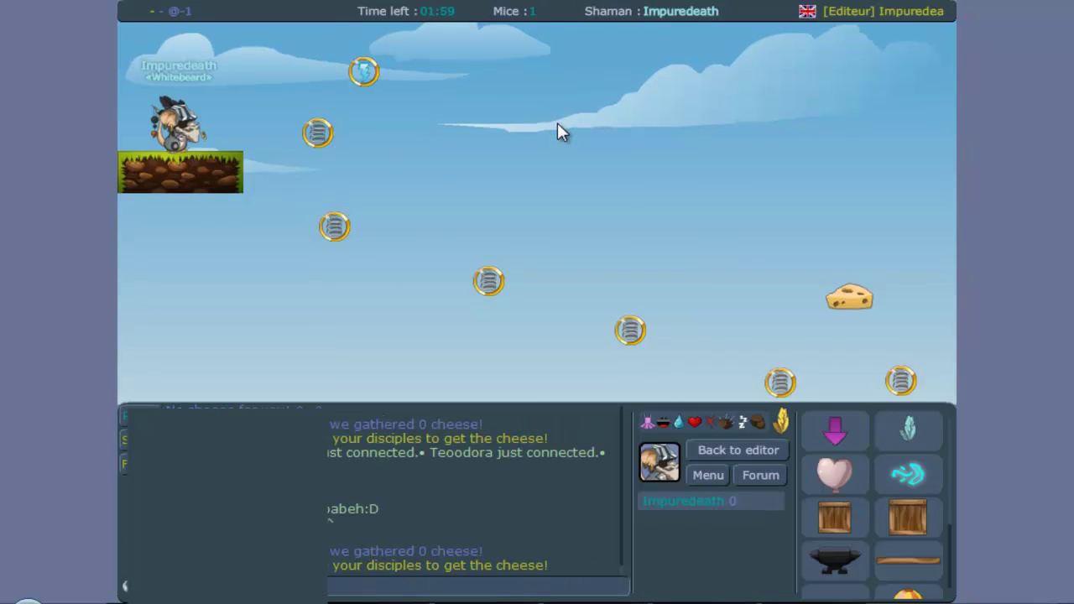
{"action": "key", "text": "Right"}
{"action": "key", "text": "Up"}
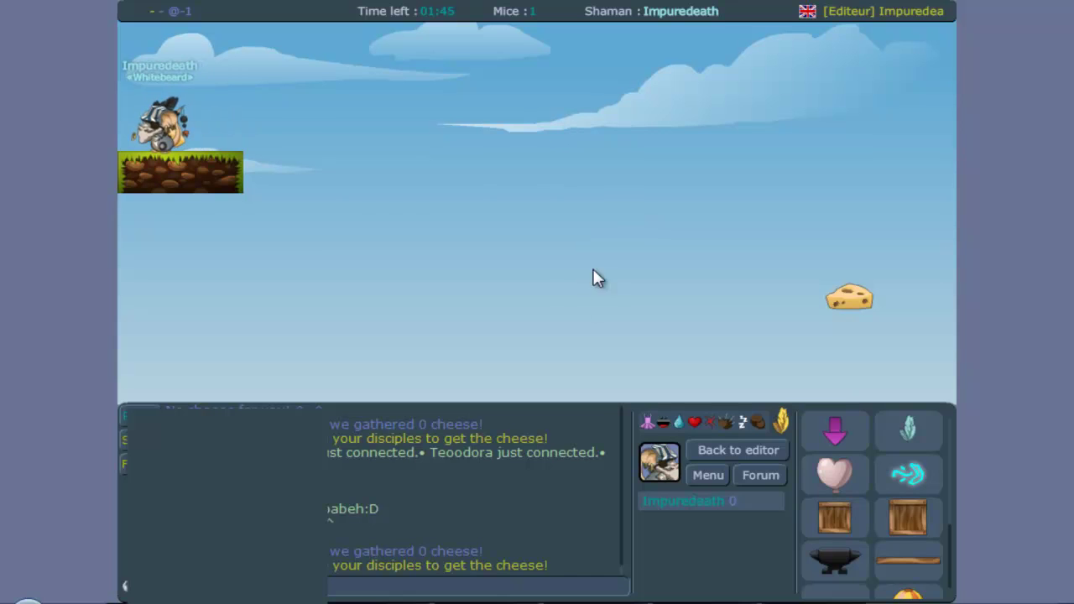
{"action": "left_click", "coordinate": [696, 457]}
Step: Place a mouse hole on top of the grass platform beside the mice spawn and view the map settings
{"action": "left_click", "coordinate": [432, 460]}
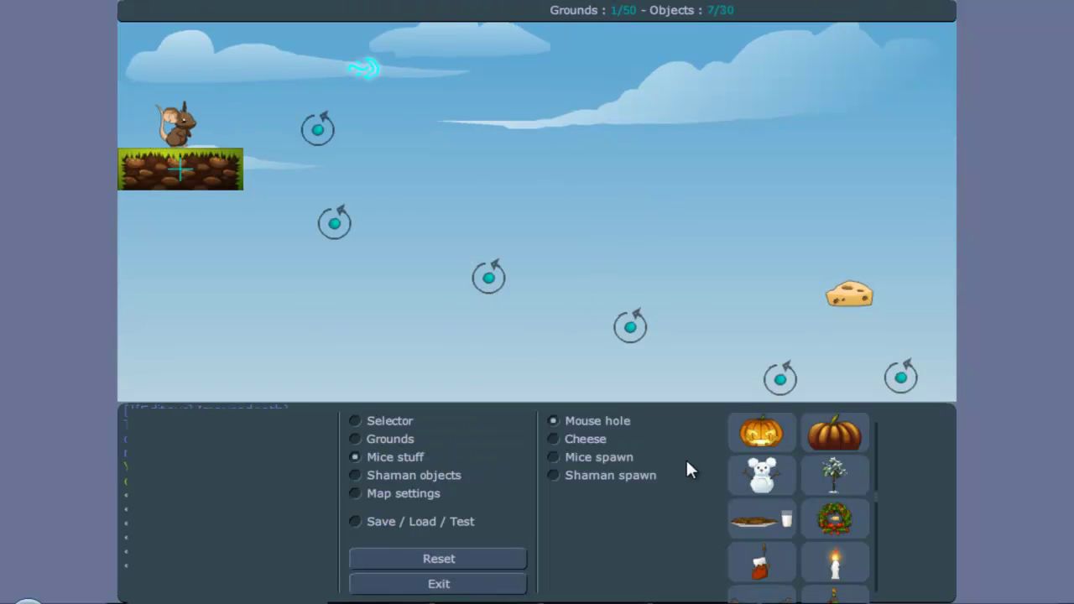
{"action": "left_click", "coordinate": [149, 128]}
{"action": "left_click", "coordinate": [394, 485]}
{"action": "left_click", "coordinate": [360, 493]}
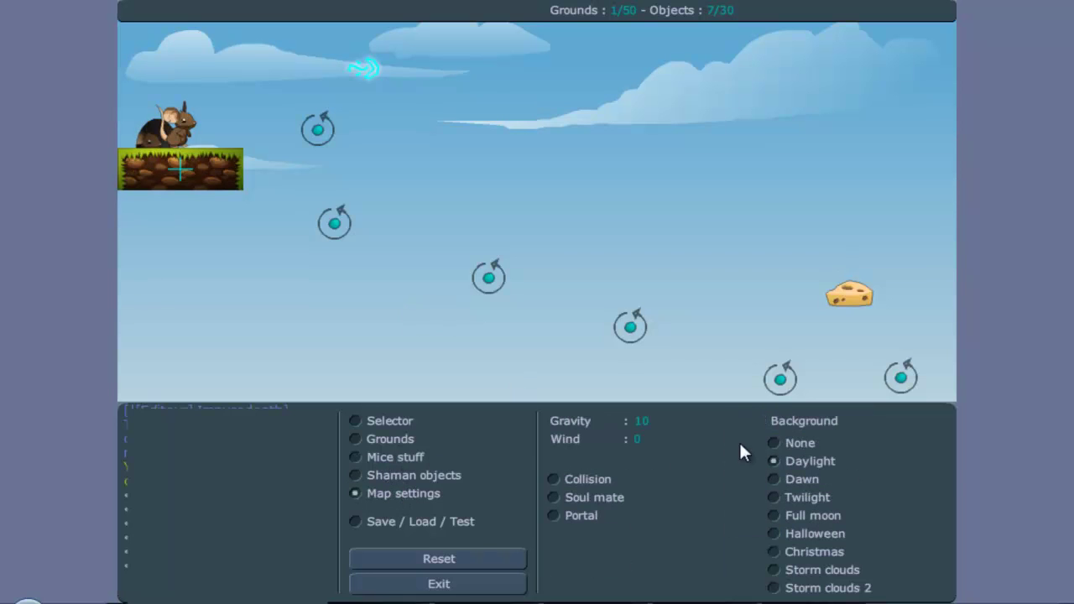
Step: Decorate the top of the grass platform with a grass tuft near its outer edge and a palm tree beside the mice spawn
{"action": "left_click", "coordinate": [396, 457]}
{"action": "left_click_drag", "start_coordinate": [888, 509], "coordinate": [889, 429]}
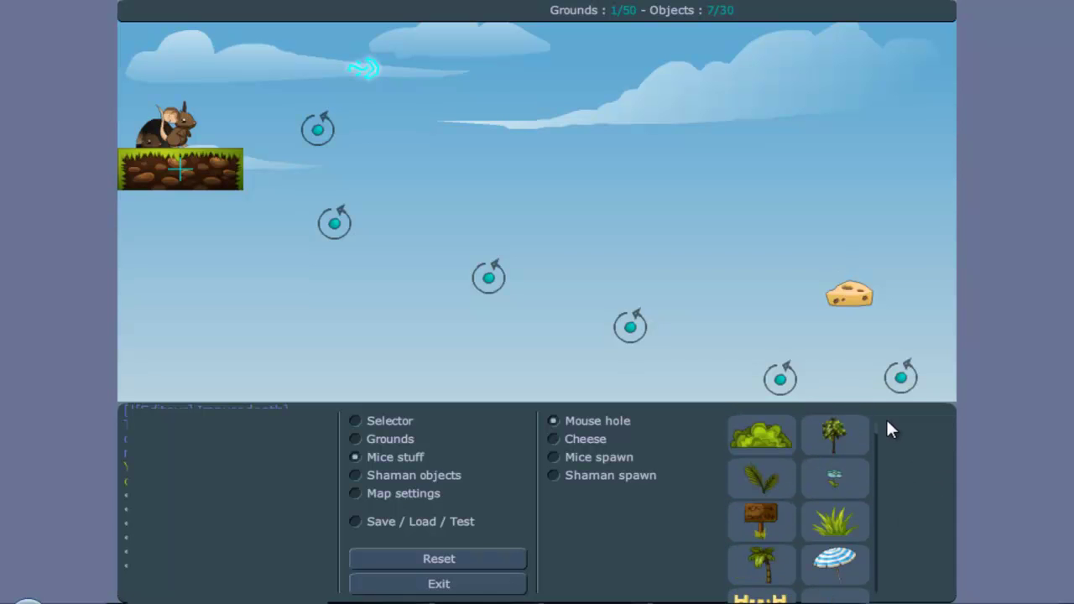
{"action": "left_click", "coordinate": [827, 537]}
{"action": "left_click", "coordinate": [214, 163]}
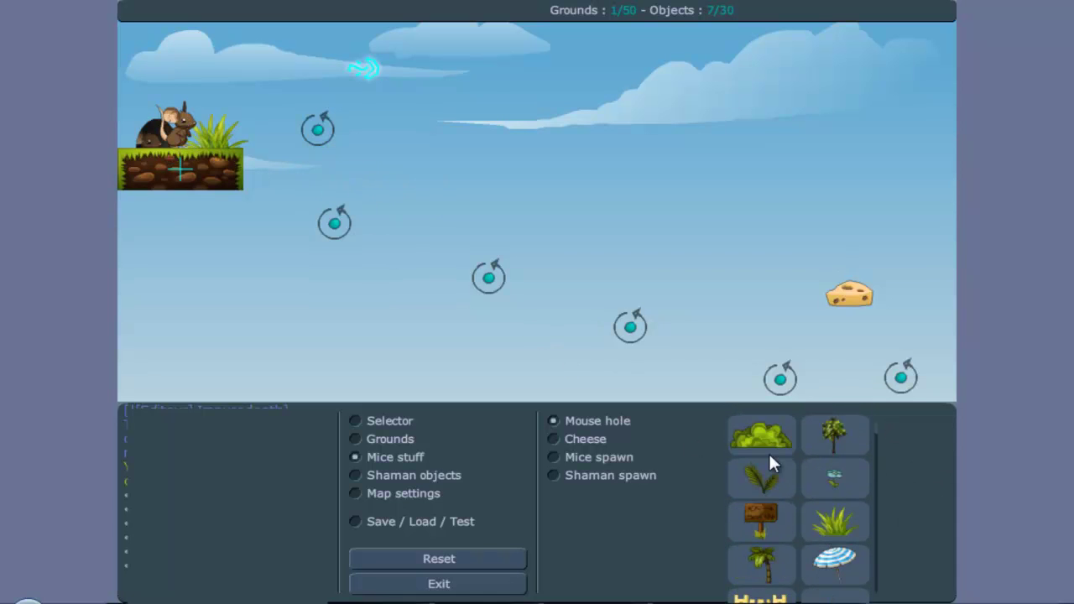
{"action": "left_click", "coordinate": [768, 564]}
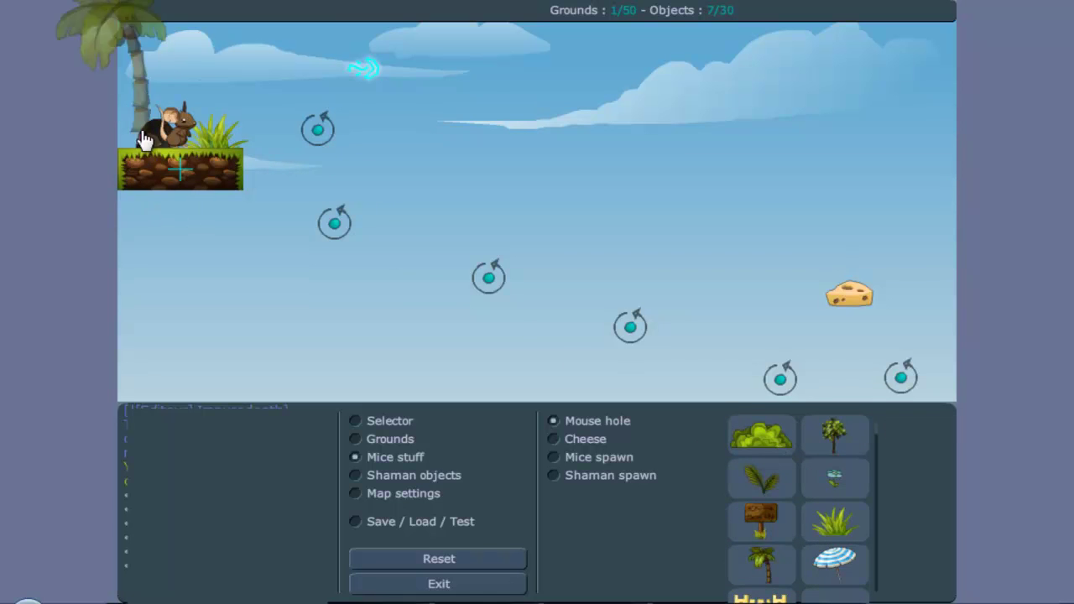
{"action": "left_click", "coordinate": [201, 160]}
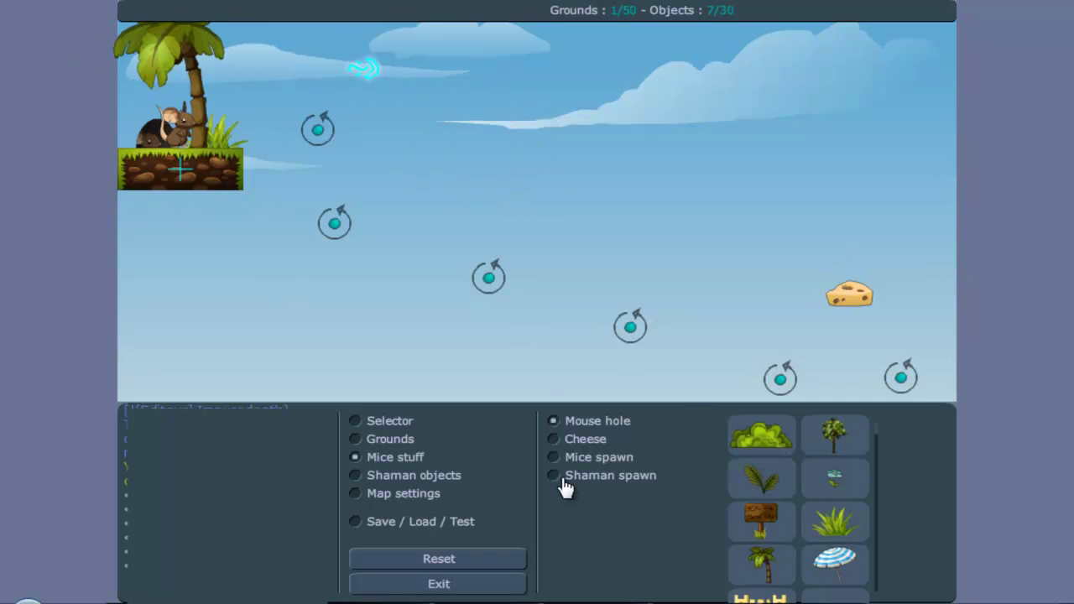
Step: Validate the map to test-play the flight through the rune and motors to the cheese, and return to the editor
{"action": "left_click", "coordinate": [420, 521]}
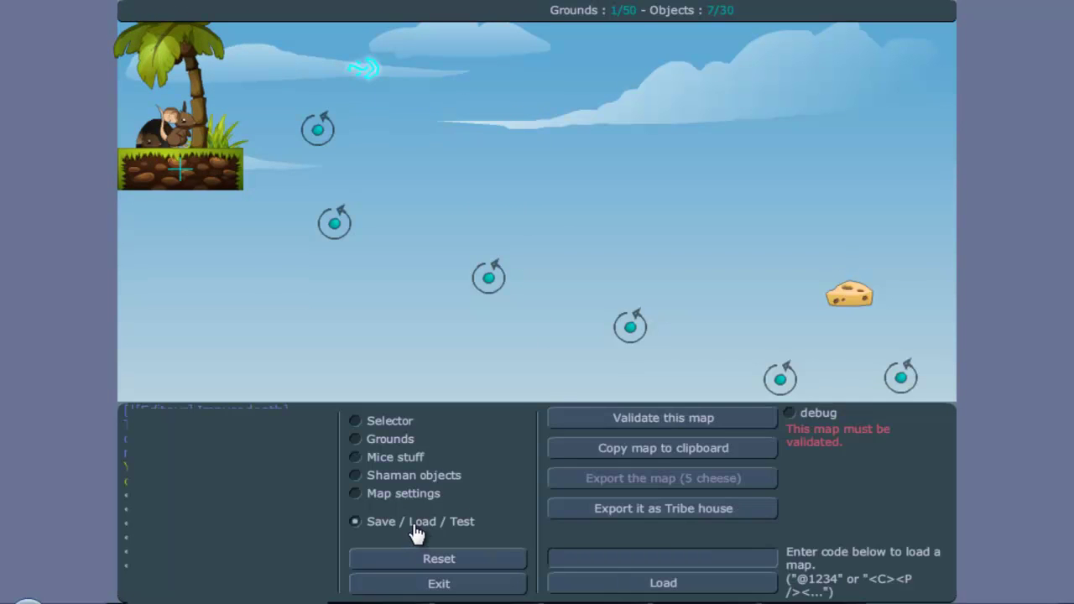
{"action": "left_click", "coordinate": [624, 417]}
{"action": "key", "text": "Right"}
{"action": "key", "text": "Up"}
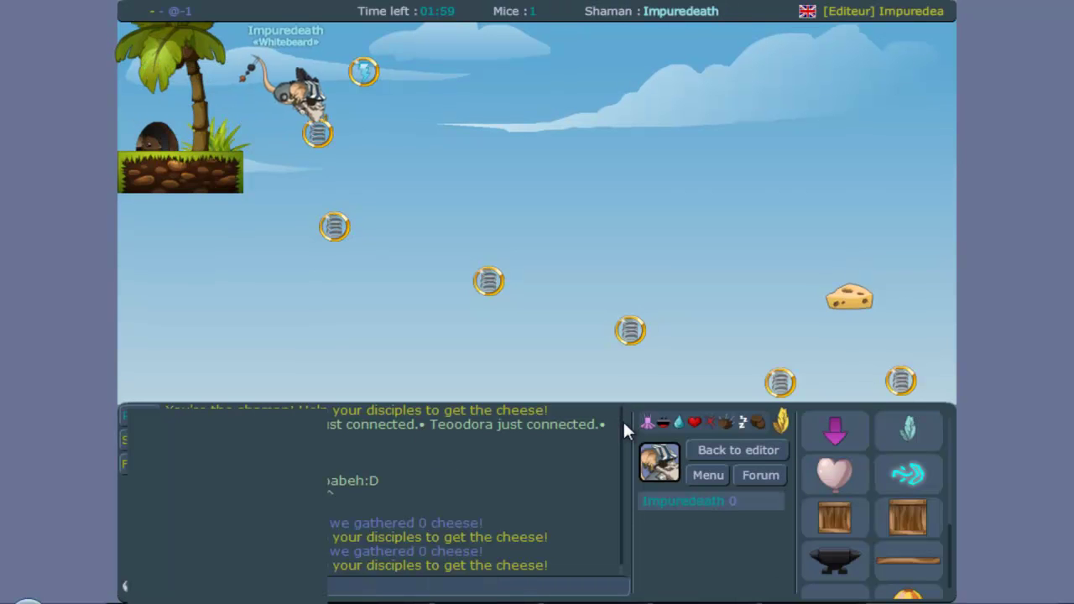
{"action": "key", "text": "Right"}
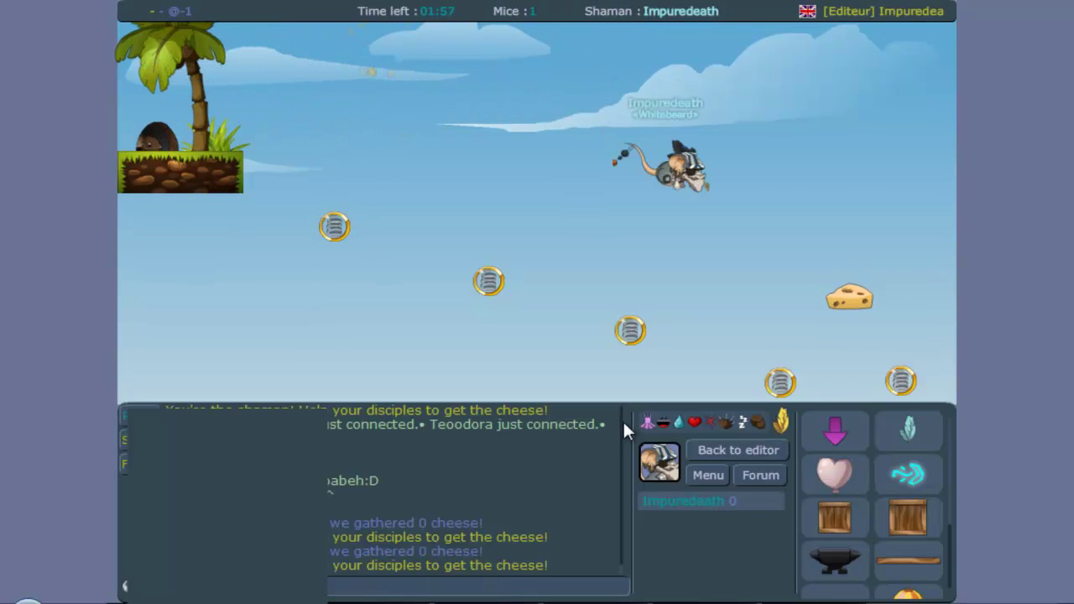
{"action": "key", "text": "Left"}
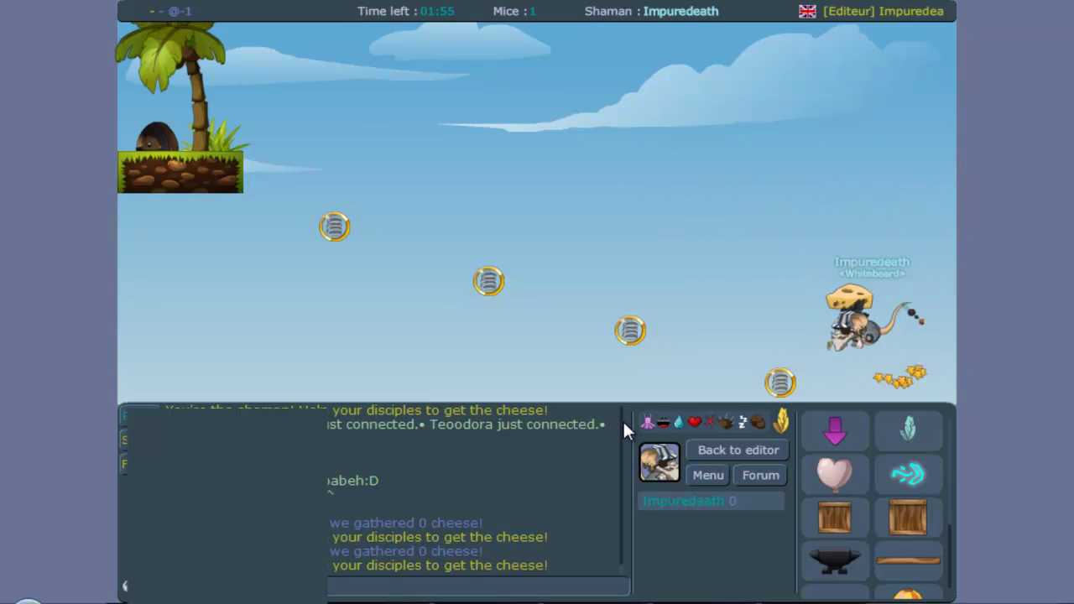
{"action": "left_click", "coordinate": [738, 450]}
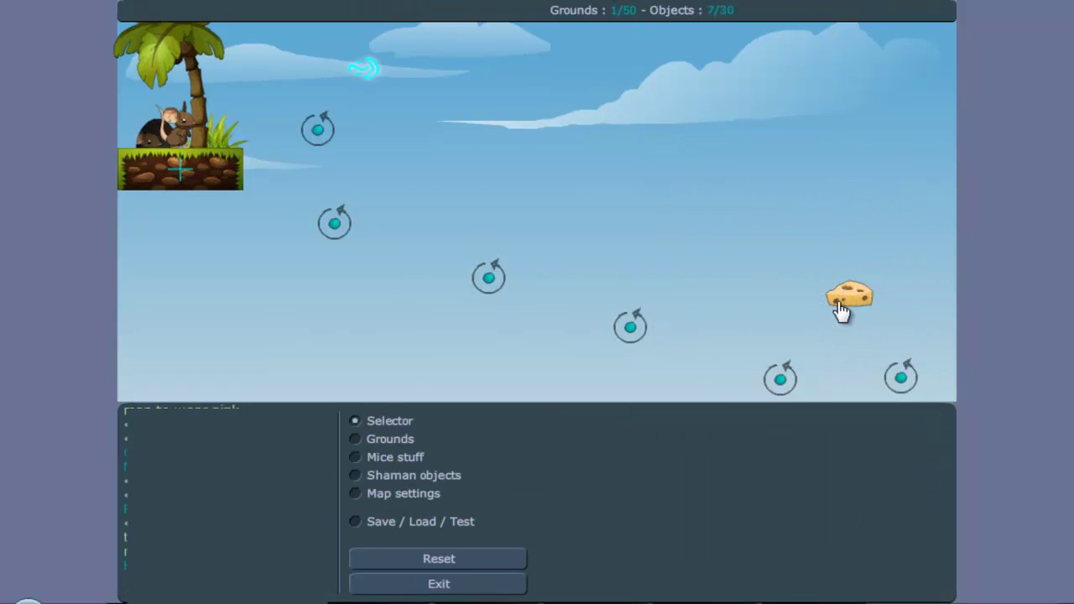
Step: Shift the cheese slightly toward the grass platform and start validating the map
{"action": "left_click", "coordinate": [845, 302]}
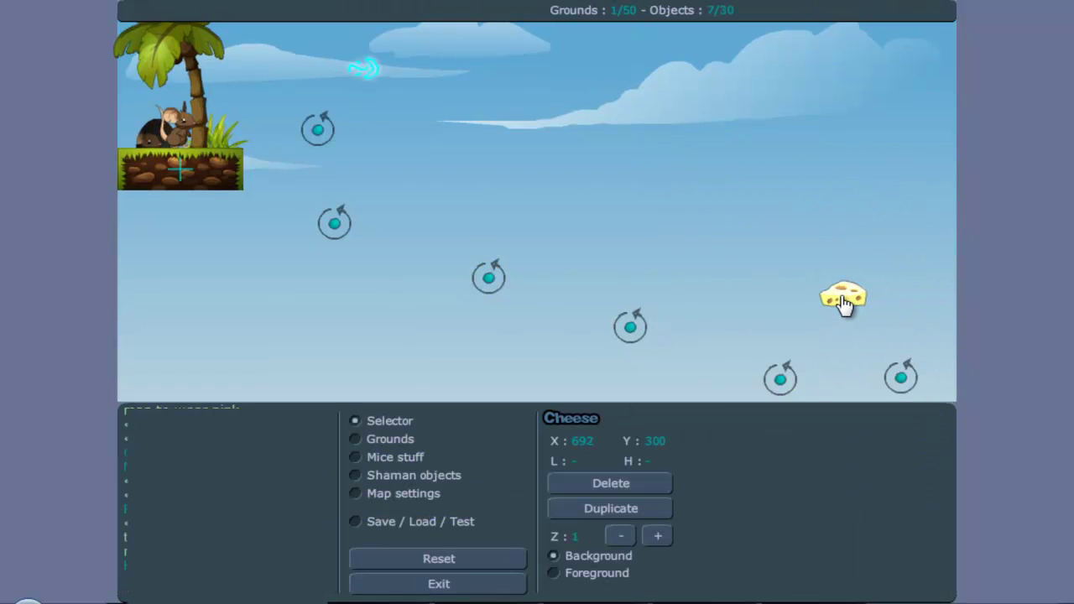
{"action": "left_click", "coordinate": [431, 527]}
{"action": "left_click", "coordinate": [610, 428]}
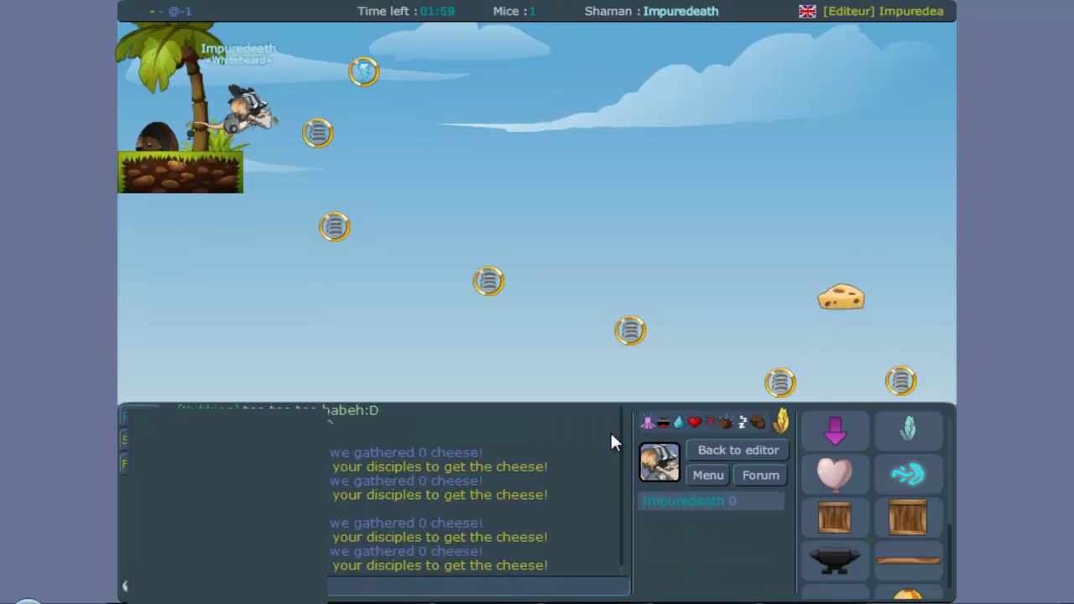
Step: Play the map through: collect the cheese, bring the mouse back along the diagonal motors and enter the mouse hole on the platform
{"action": "key", "text": "Right"}
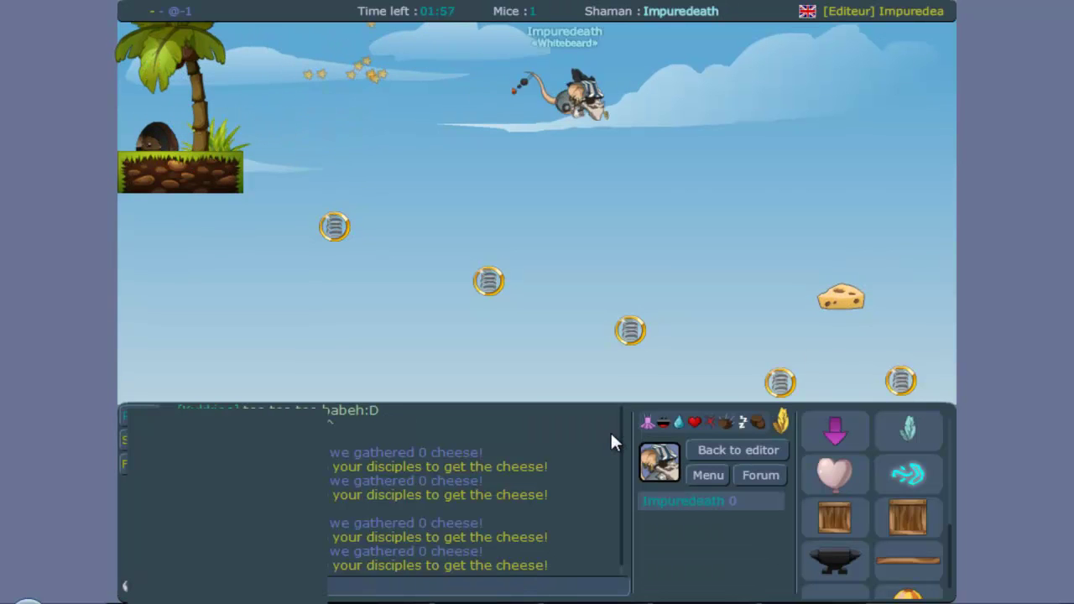
{"action": "key", "text": "Left"}
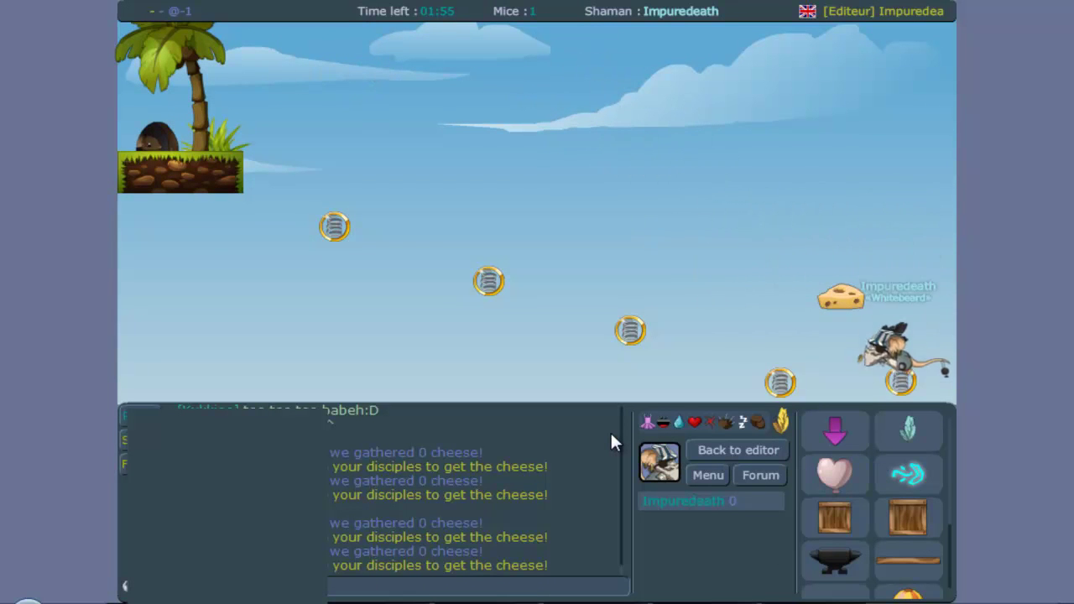
{"action": "key", "text": "Up"}
{"action": "key", "text": "Up"}
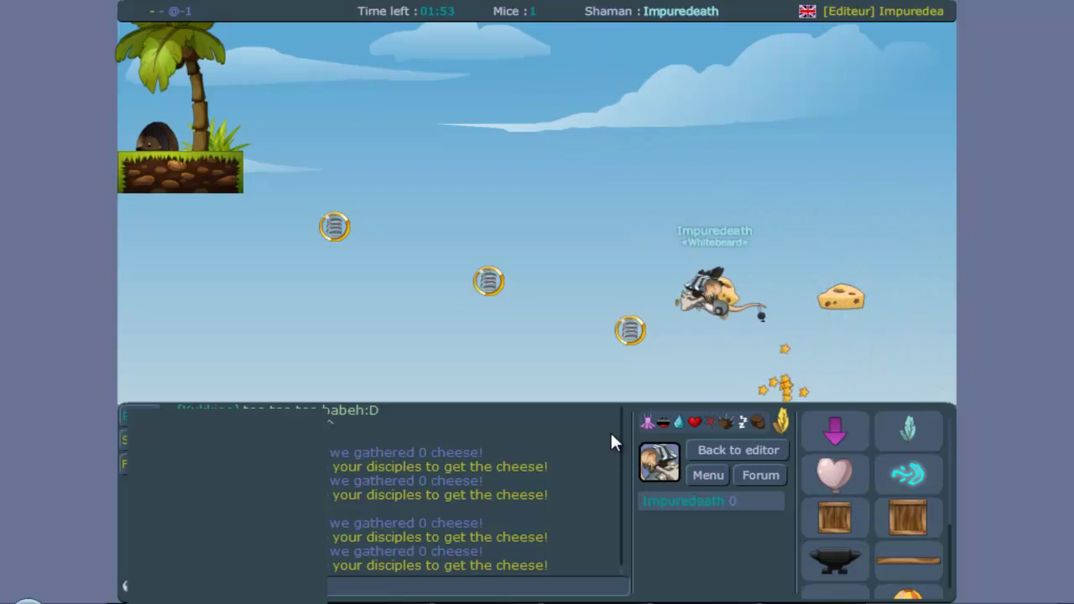
{"action": "key", "text": "Left"}
{"action": "key", "text": "Up"}
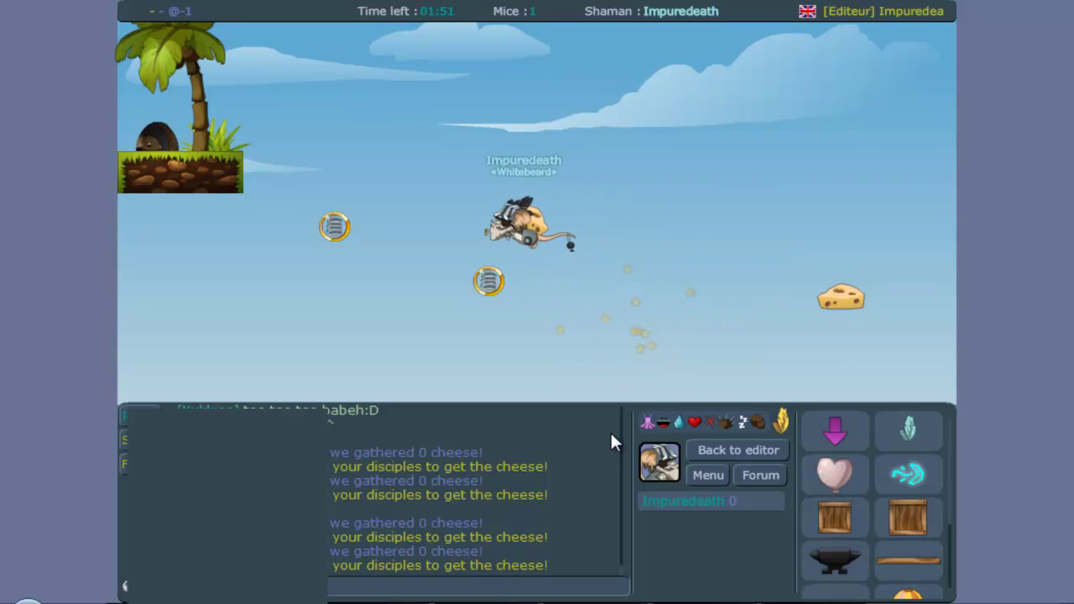
{"action": "key", "text": "Left"}
{"action": "key", "text": "Up"}
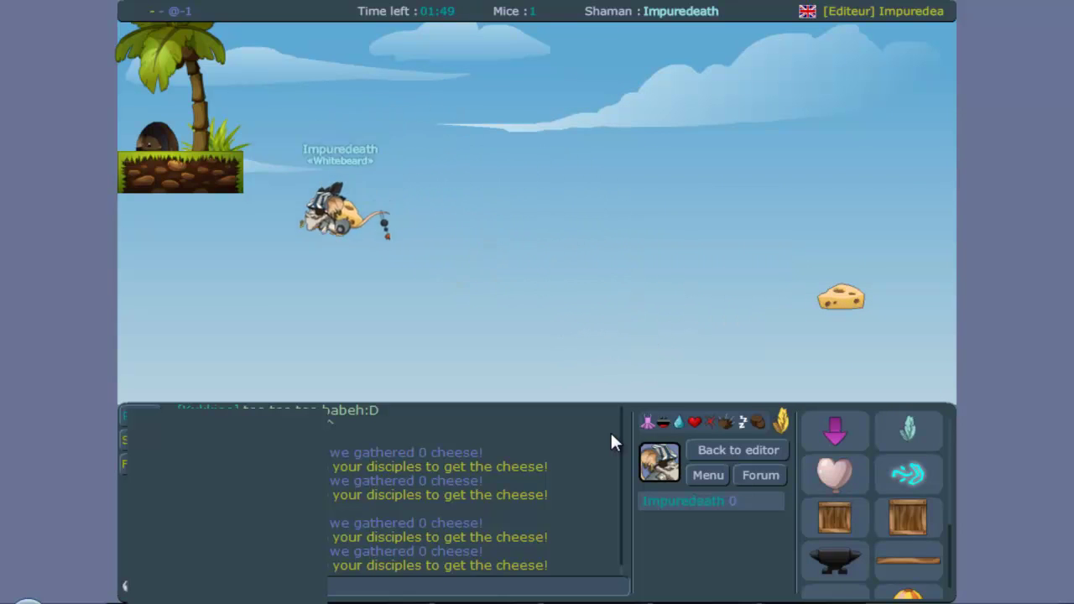
{"action": "key", "text": "Up"}
{"action": "key", "text": "Left"}
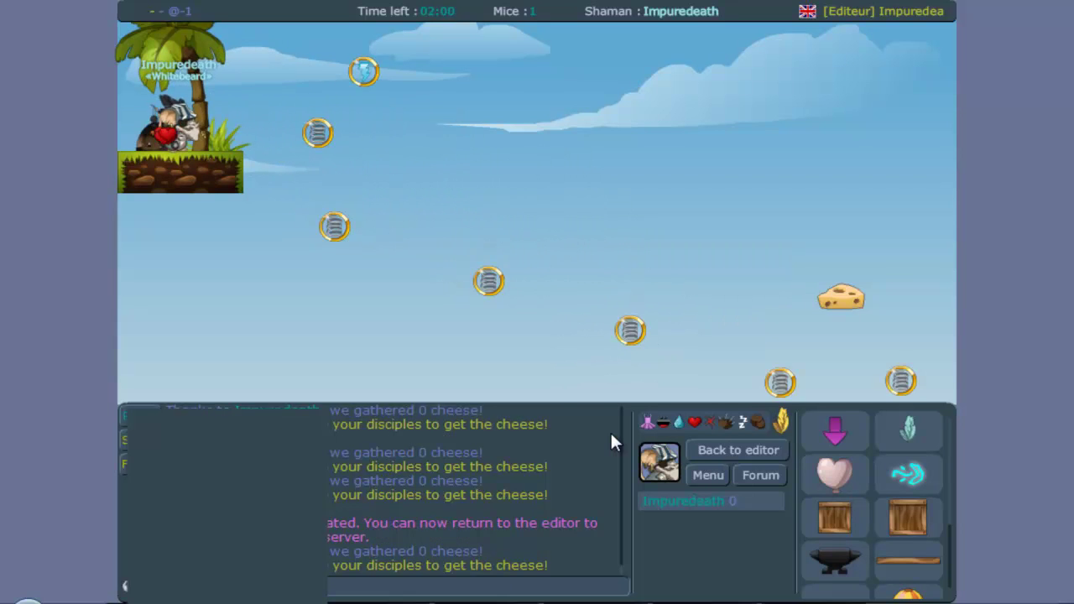
Step: Return to the editor, export the validated map to the server for 5 cheese and dismiss the map code message
{"action": "left_click", "coordinate": [717, 451]}
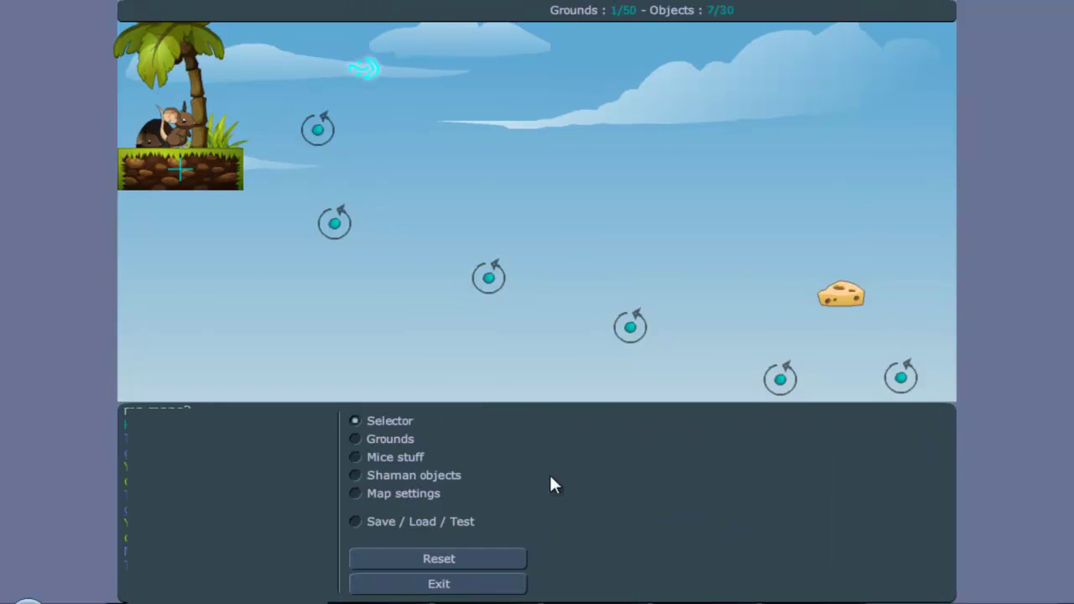
{"action": "left_click", "coordinate": [433, 525]}
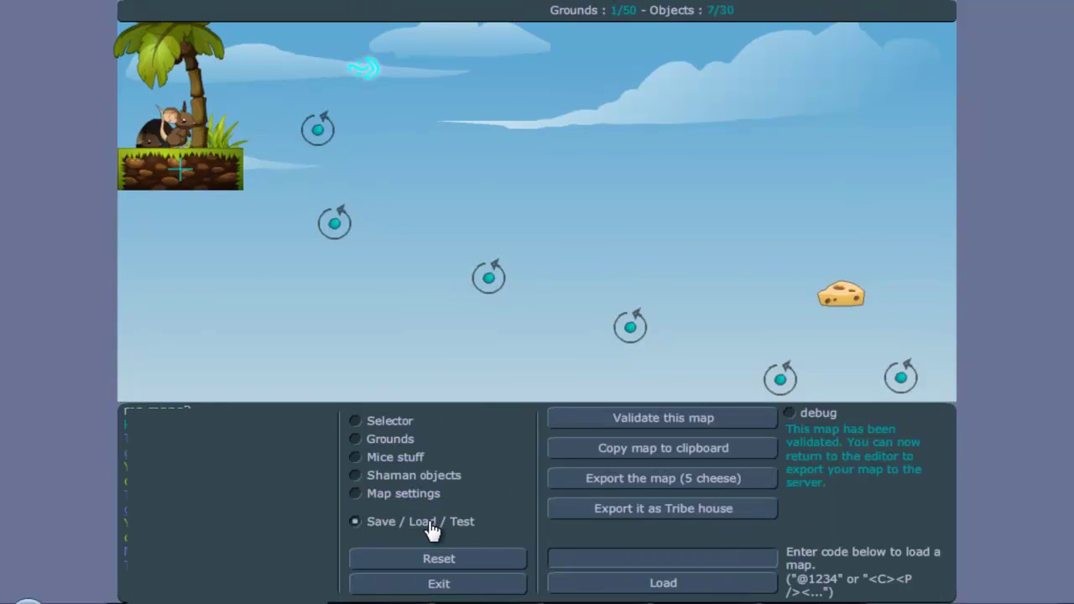
{"action": "left_click", "coordinate": [640, 484]}
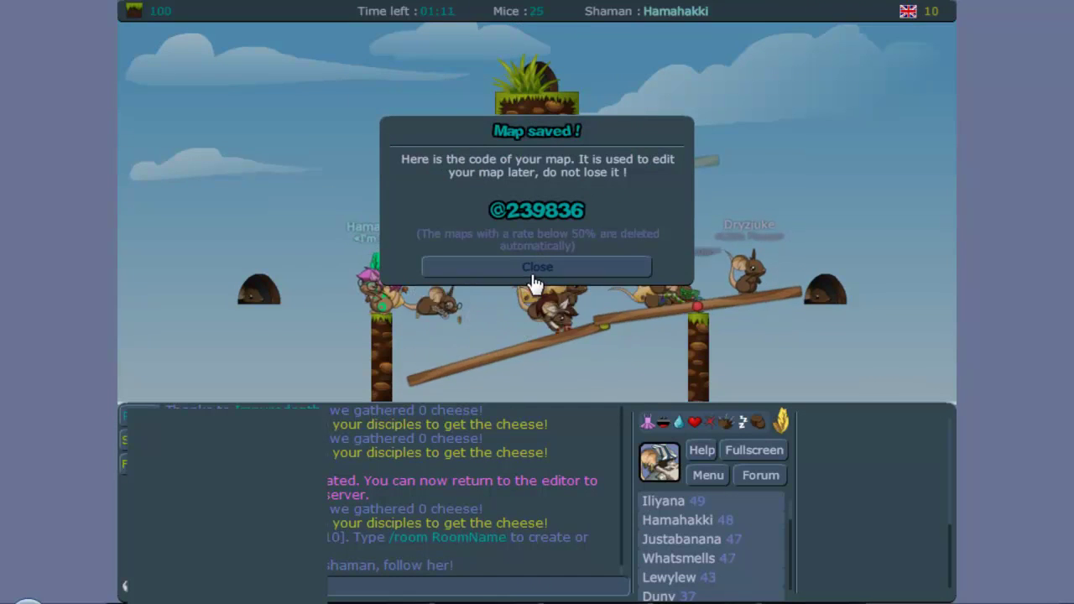
{"action": "left_click", "coordinate": [535, 269]}
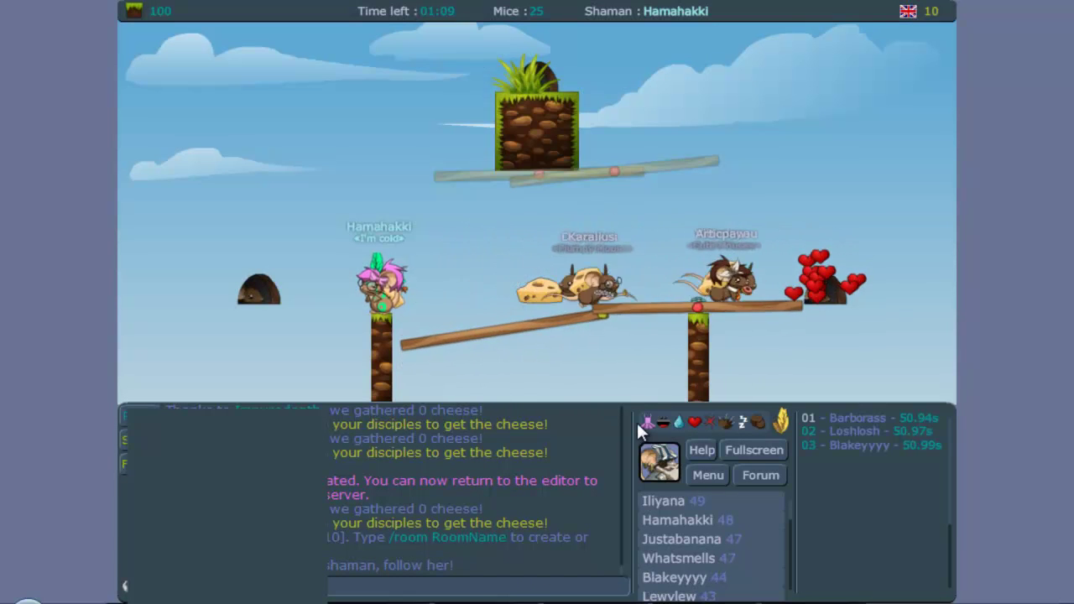